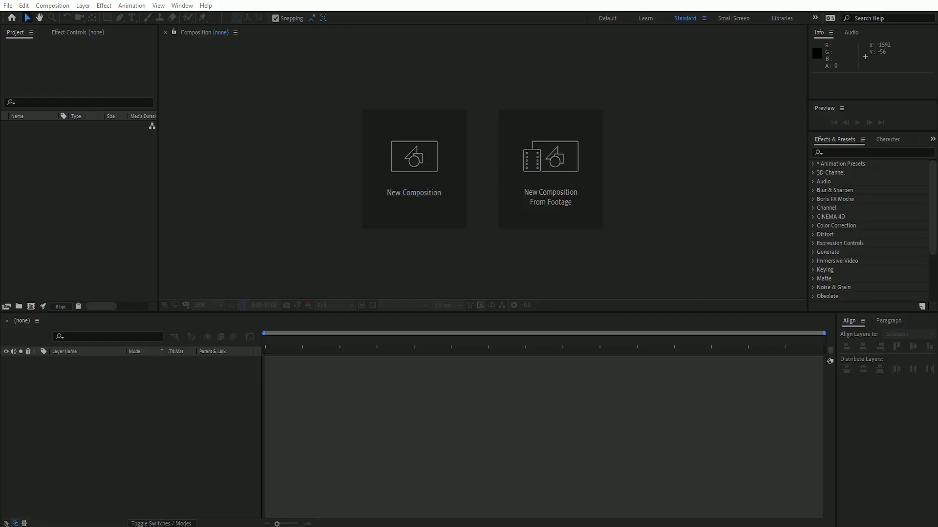
- Create a composition named 'Final Flag' at 1920x1080, 30 fps, 0:00:10:00 duration
click(414, 169)
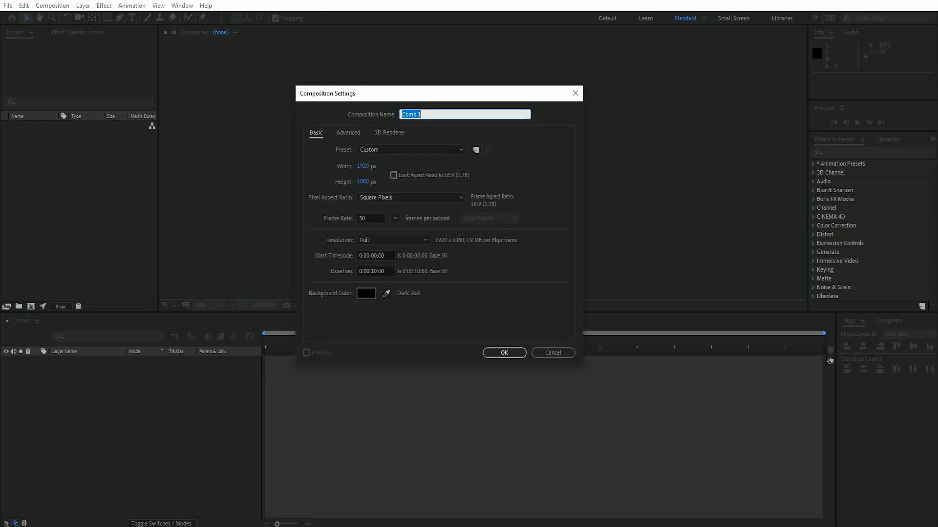
text(Final )
text(B)
key(BackSpace)
text(Flag)
key(Tab)
key(Tab)
key(Tab)
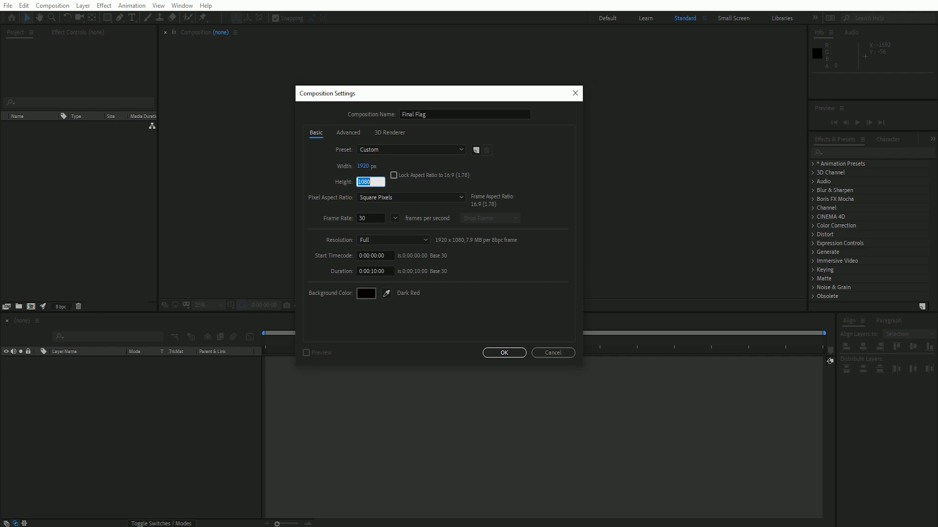
key(Tab)
key(Tab)
key(Tab)
key(Tab)
key(Tab)
key(Tab)
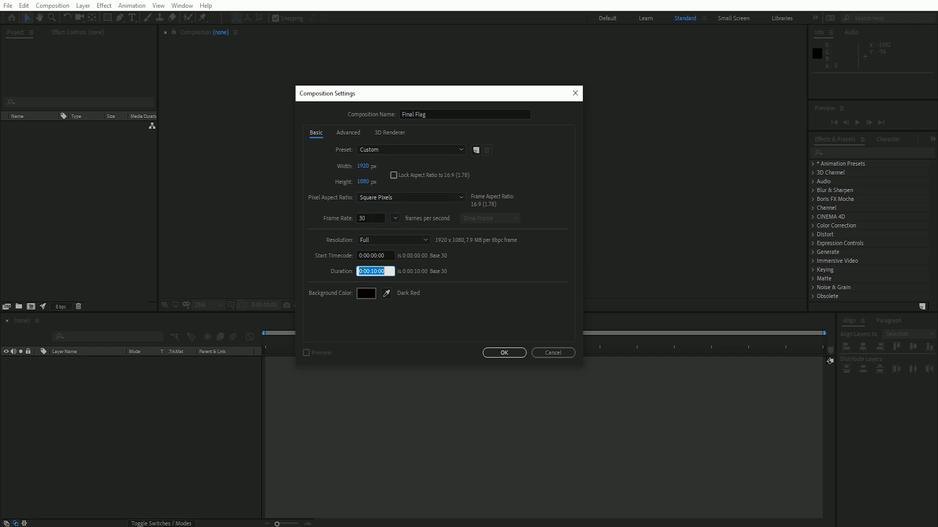
key(Tab)
key(Tab)
key(Return)
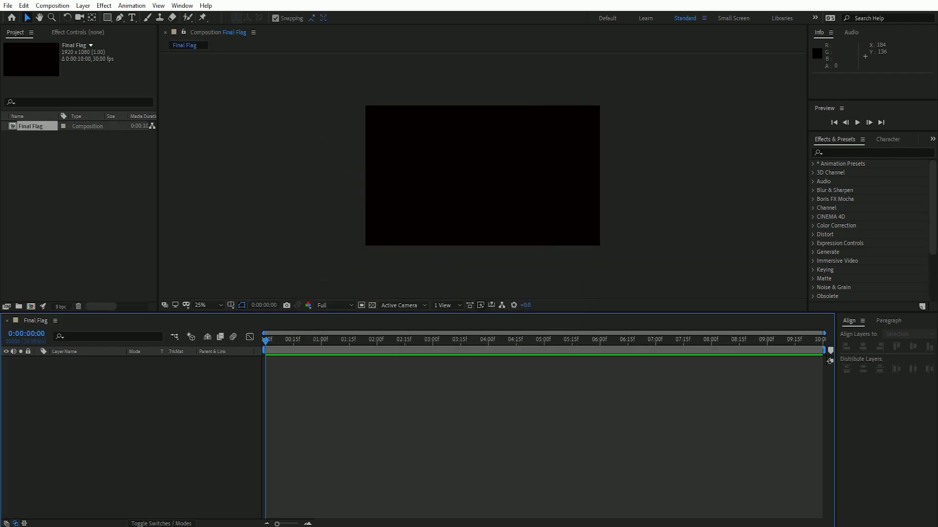
- Add a black 1920x1080 solid layer named 'Background' to the Final Flag timeline
right_click(118, 382)
mouse_move(147, 389)
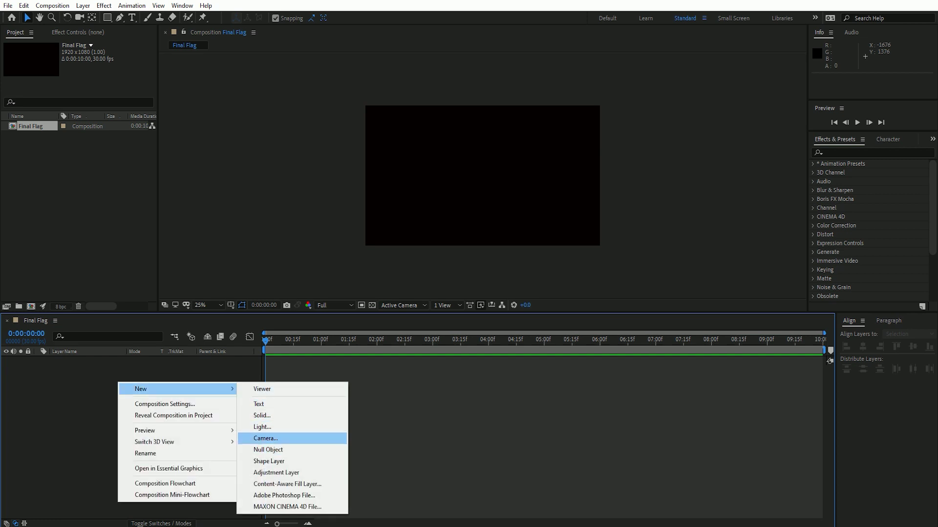
click(262, 416)
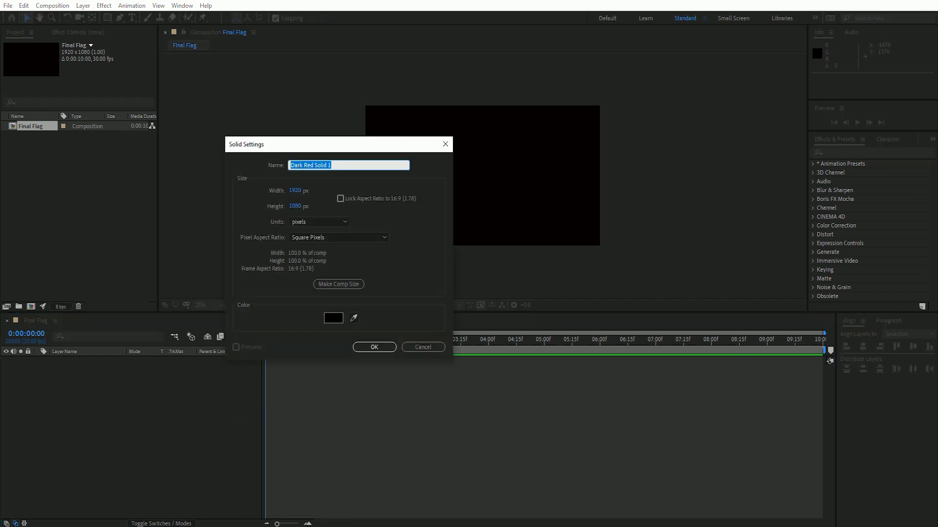
text(Ba)
text(ckground)
key(Return)
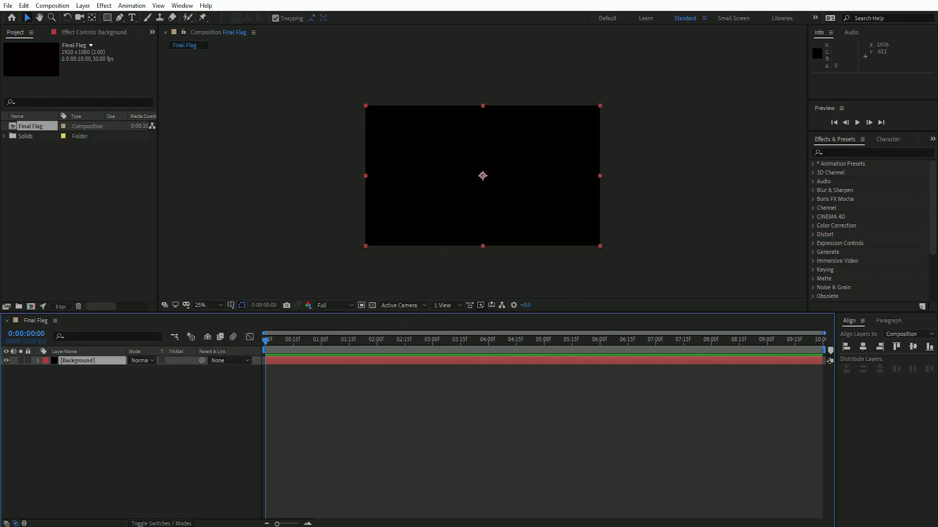
click(874, 153)
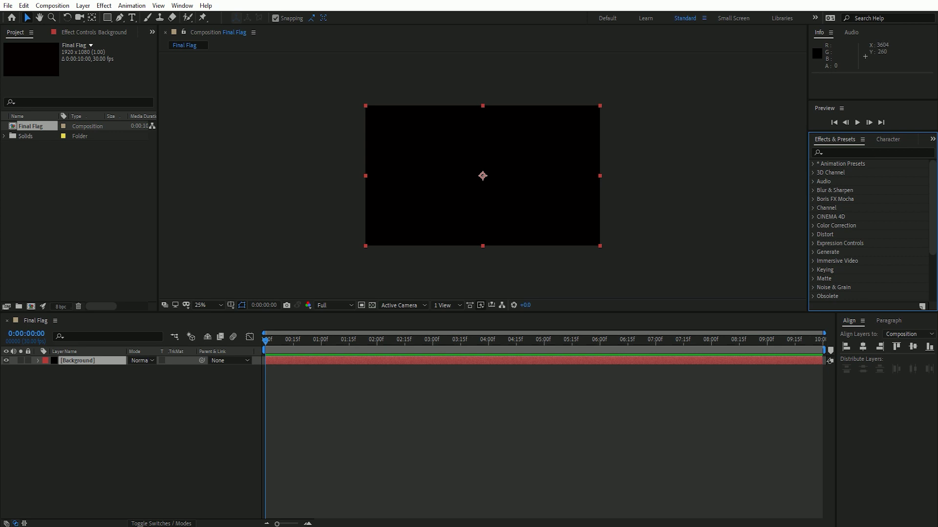
key(ctrl+f)
- Apply a Fill effect to the Background solid with colour RGB 240, 240, 240 (F0F0F0)
text(fill)
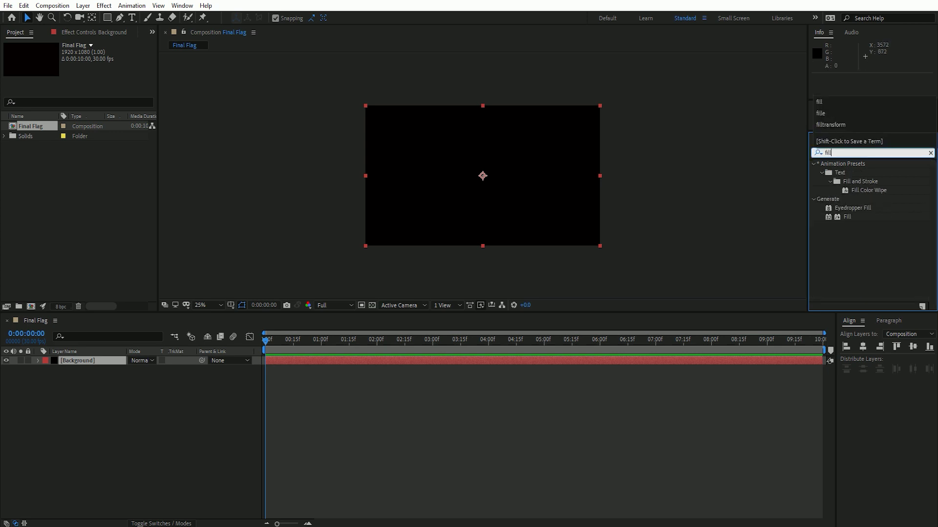
double_click(847, 217)
click(91, 81)
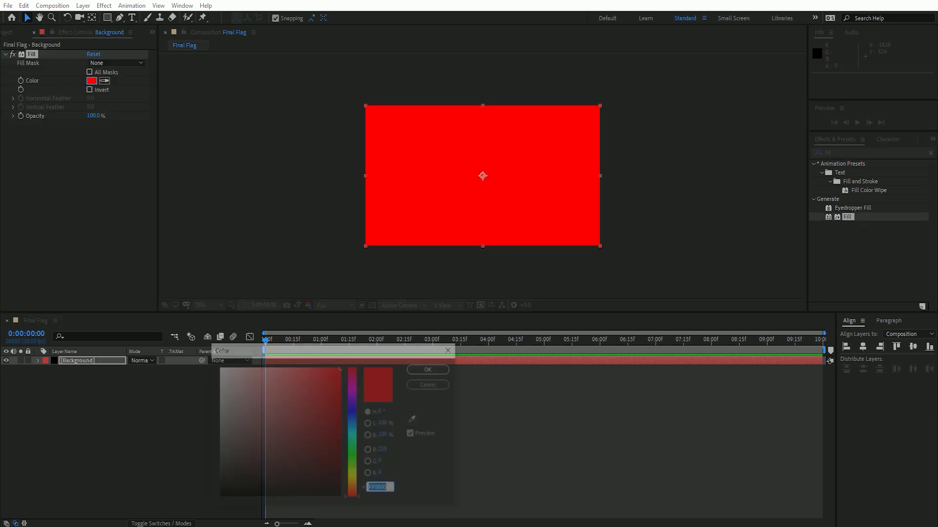
click(390, 451)
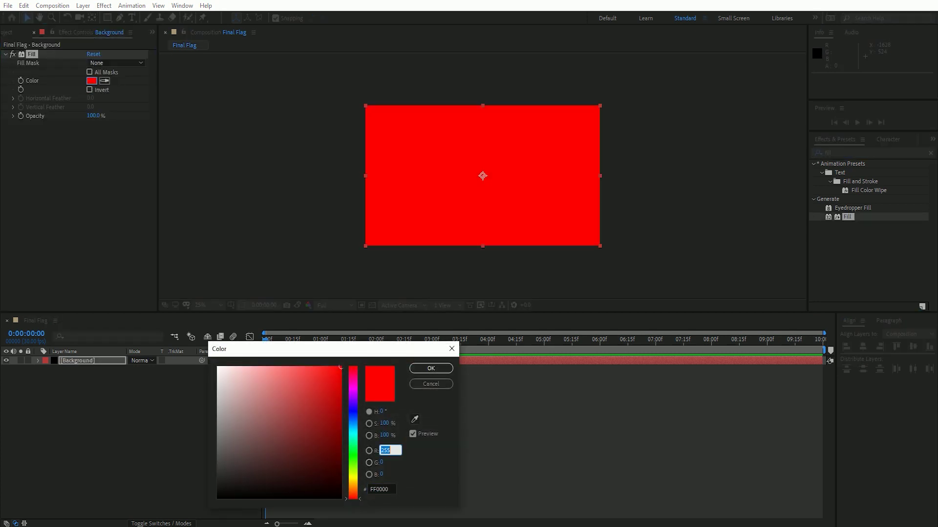
text(240)
key(Tab)
text(240)
key(Tab)
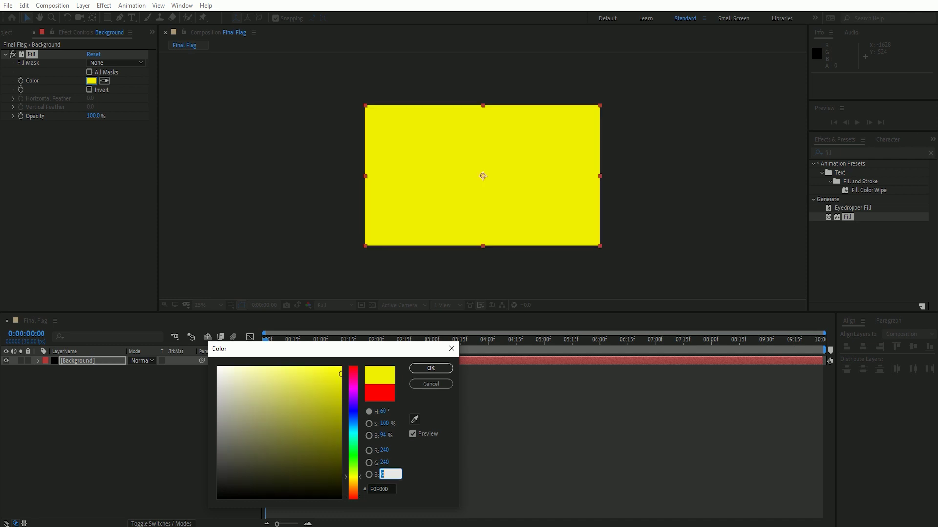
text(240)
key(Tab)
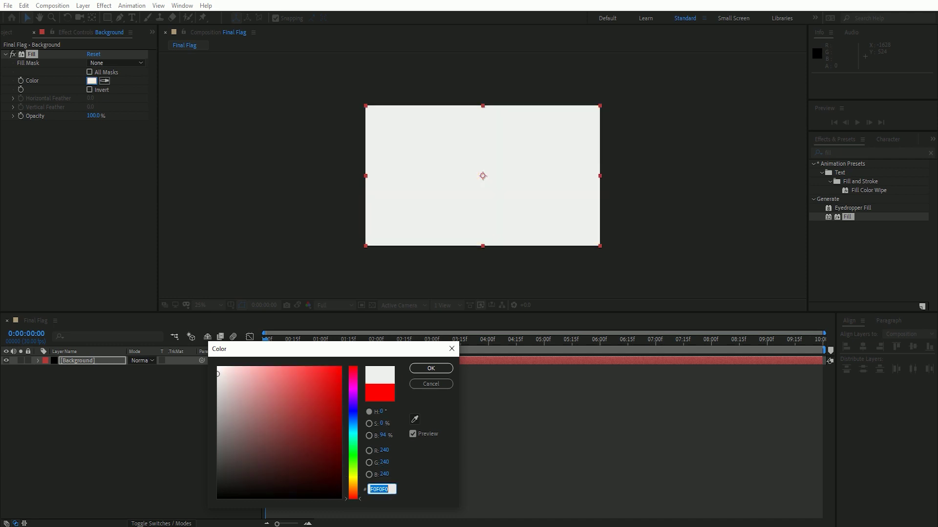
key(Return)
key(F2)
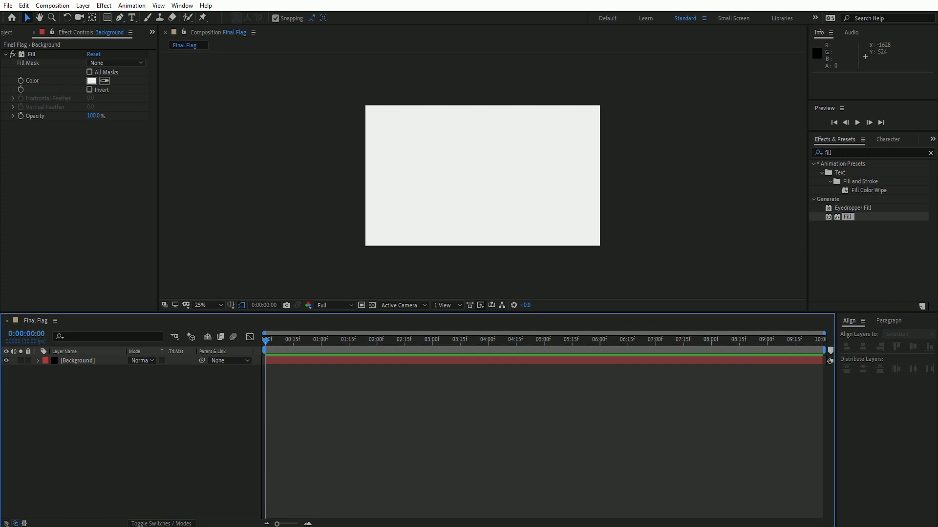
click(77, 360)
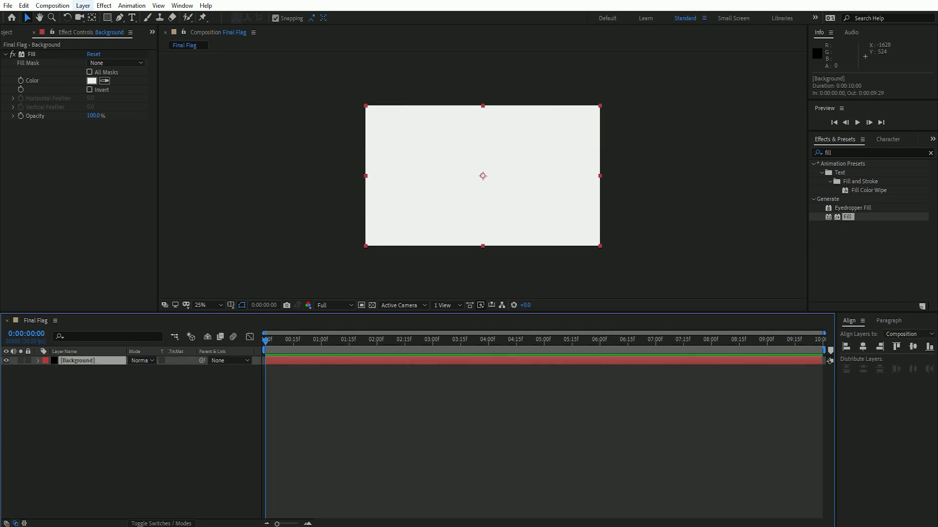
- Pre-compose the Background layer into a composition named 'Background', removing the 'Comp 1' suffix
click(83, 6)
click(112, 348)
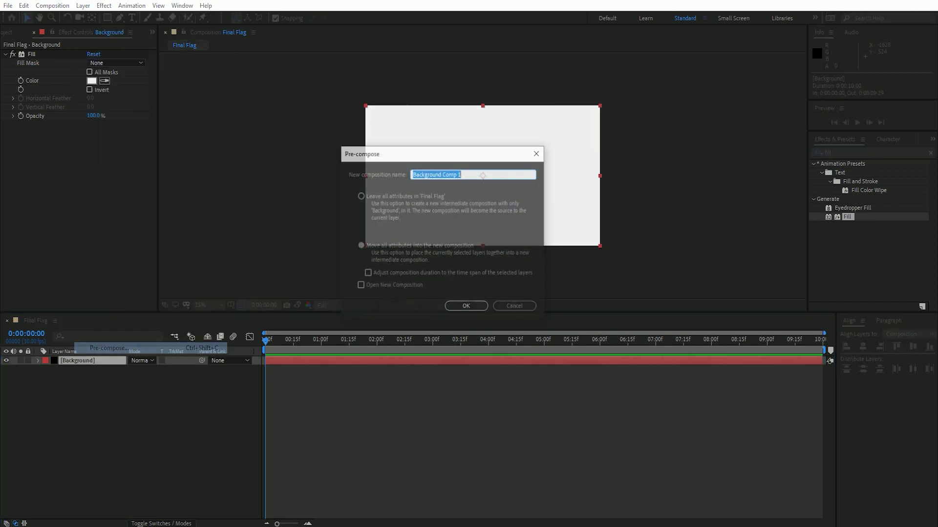
key(End)
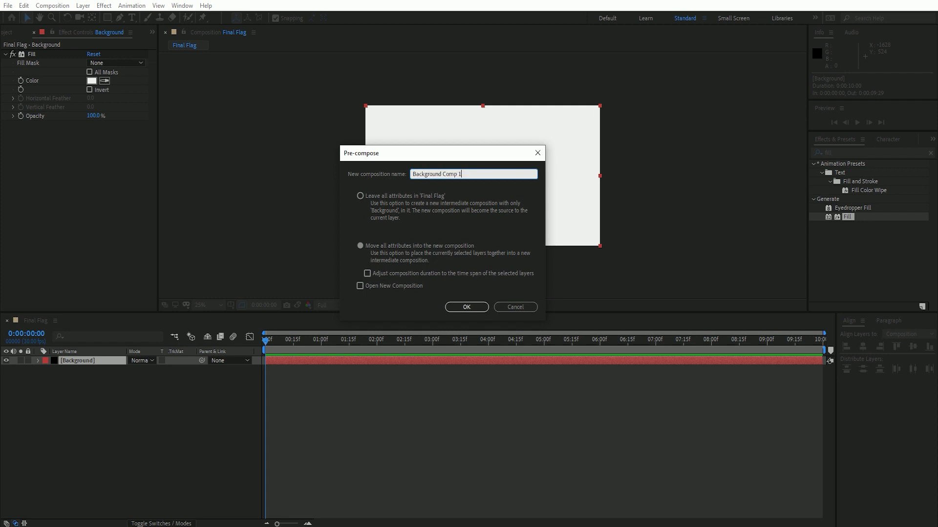
key(ctrl+shift+Left)
key(ctrl+shift+Left)
key(shift+Left)
key(BackSpace)
click(466, 307)
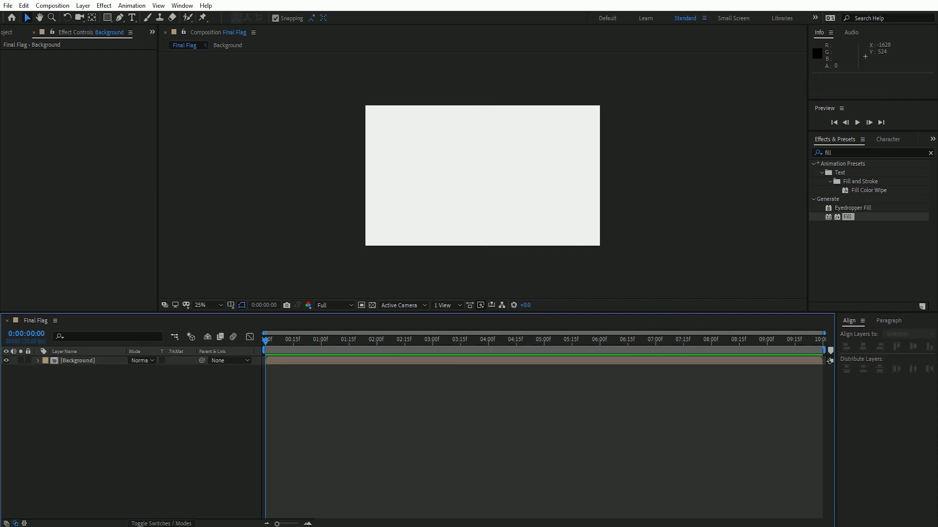
key(ctrl+0)
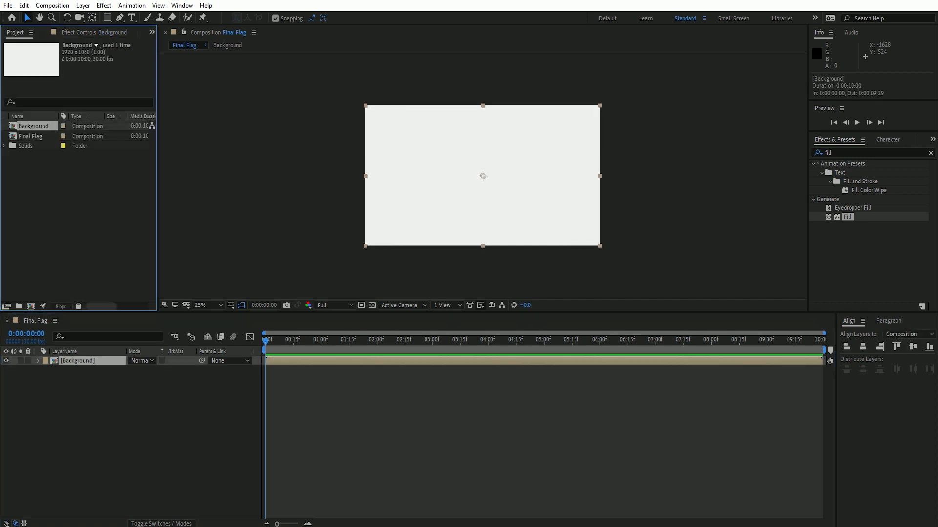
key(ctrl+shift+a)
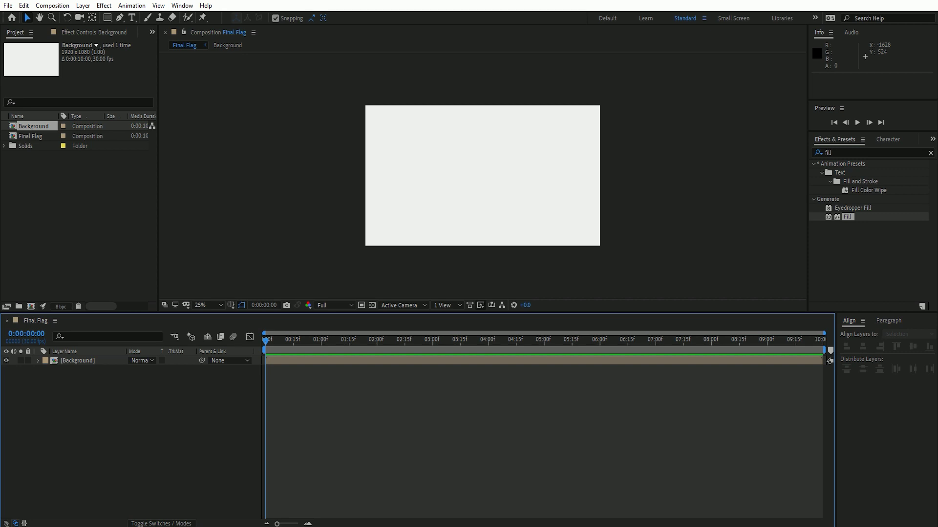
- Create a new composition named 'Text' from the Project panel
click(30, 306)
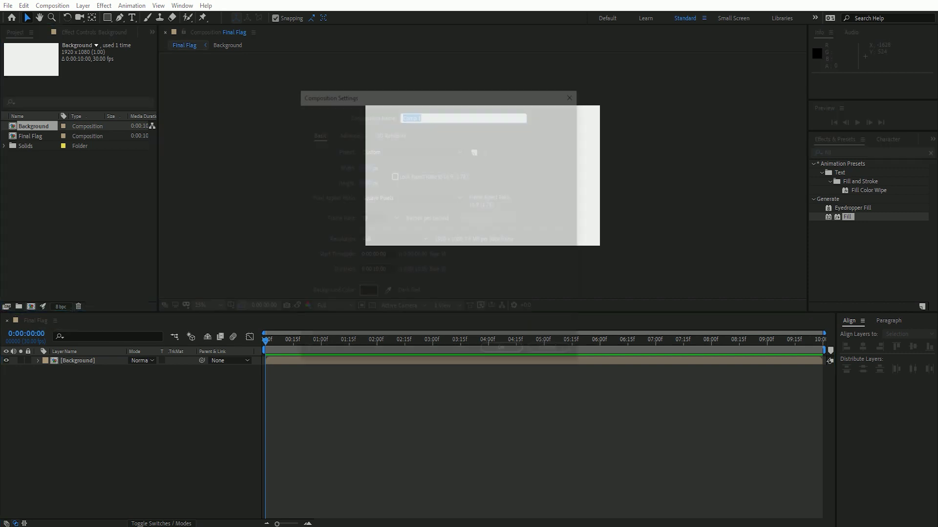
text(Te)
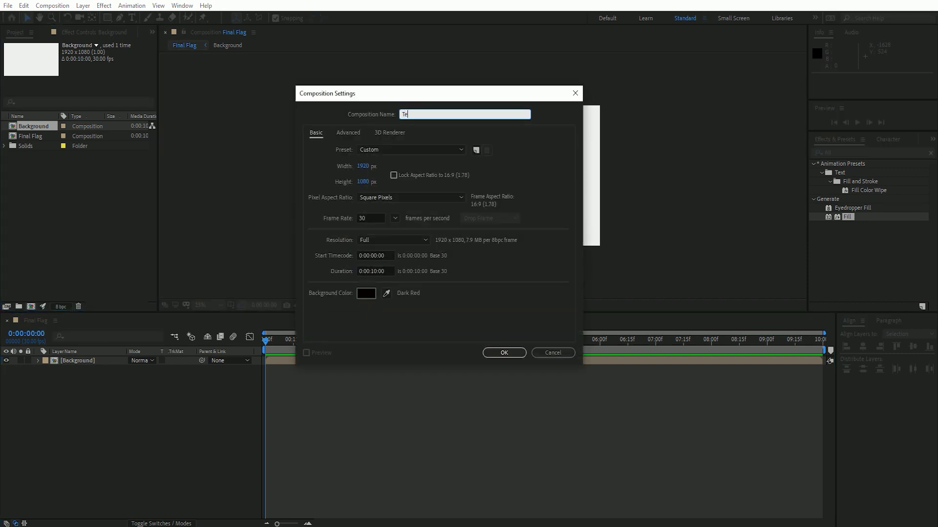
text(xt)
key(Return)
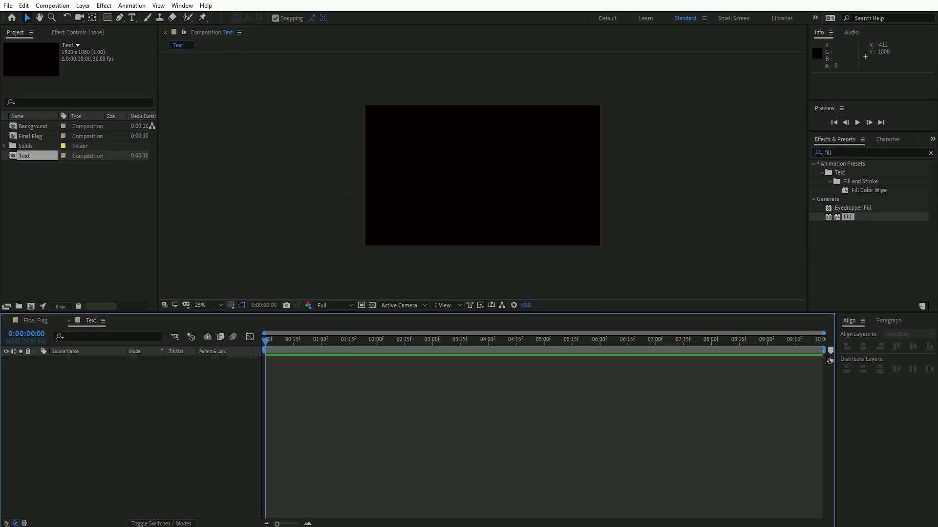
click(88, 230)
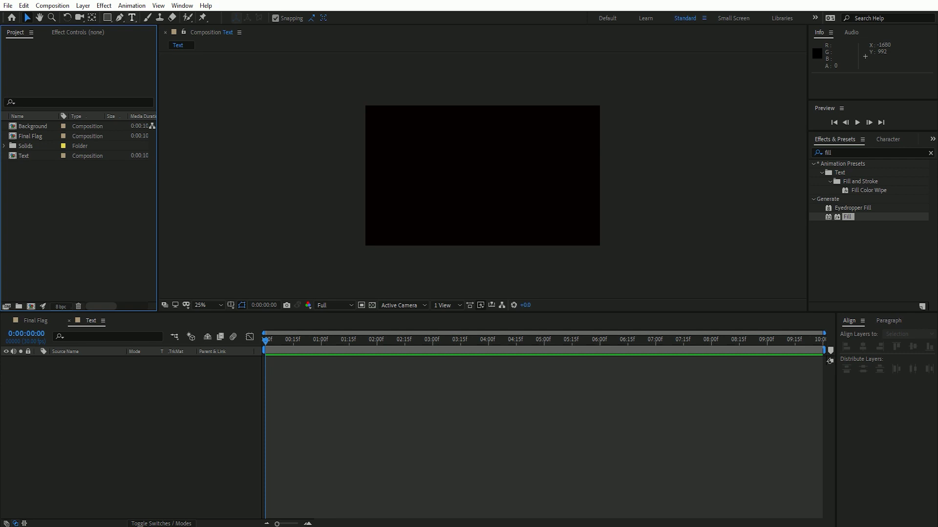
click(132, 18)
- Type the three-line title '26TH JANUARY / HAPPY REPUBLIC / DAY' and colour it white
click(430, 163)
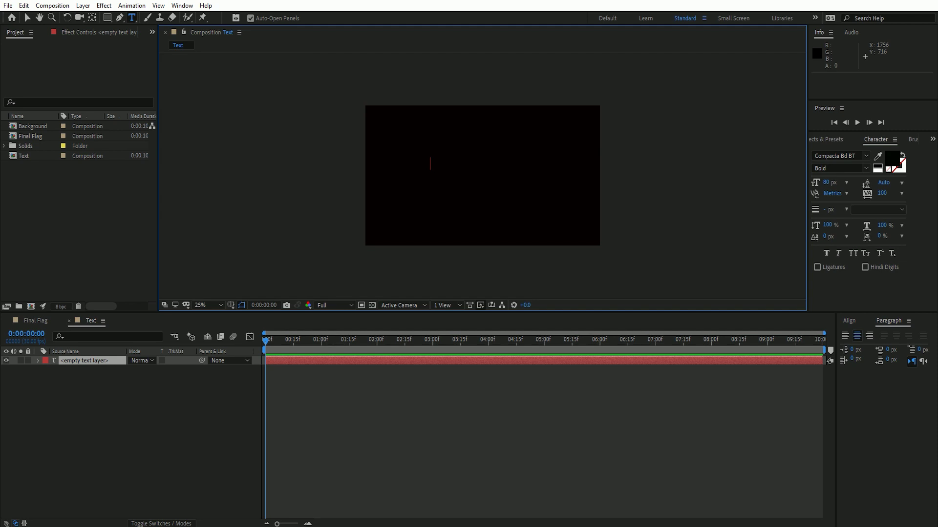
text(26TH JANU)
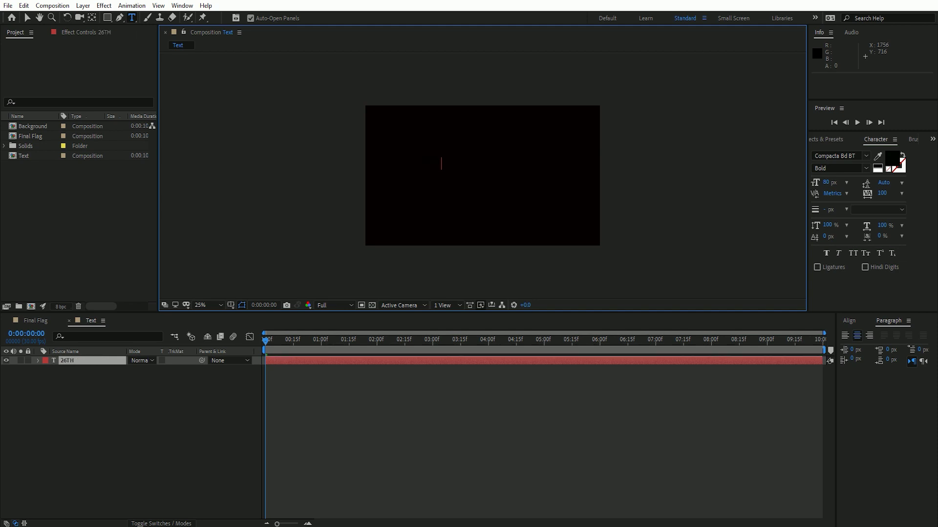
text(ARY)
text(PY)
text( RE)
text(B)
text(LIC DAY)
key(Return)
key(ctrl+a)
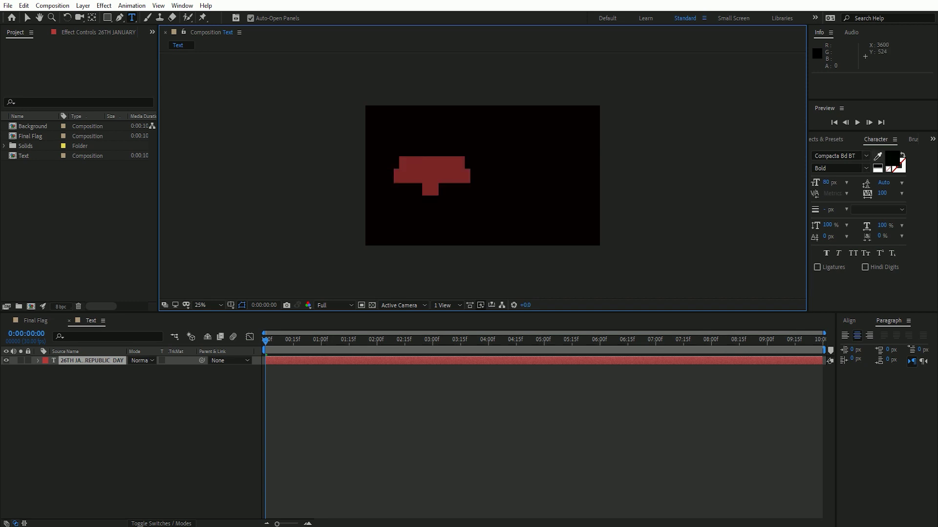
click(893, 161)
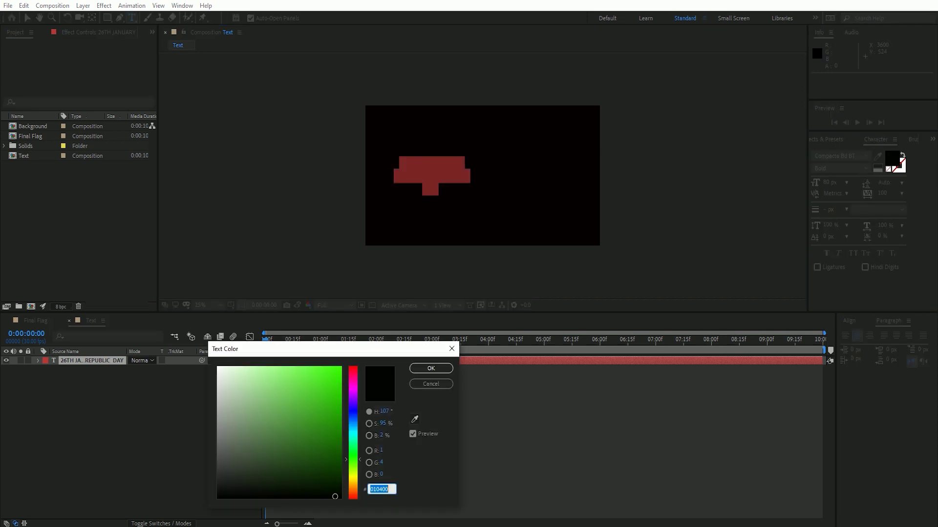
text(ffffff)
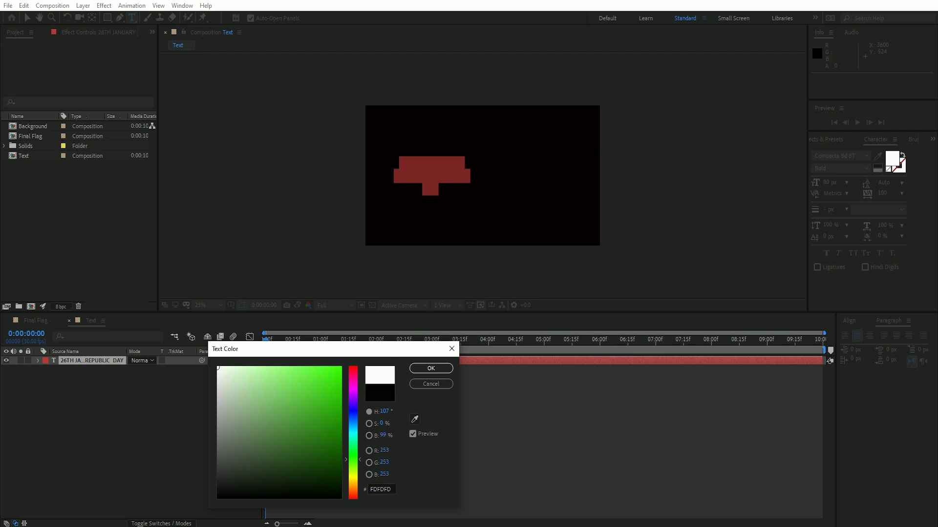
key(Return)
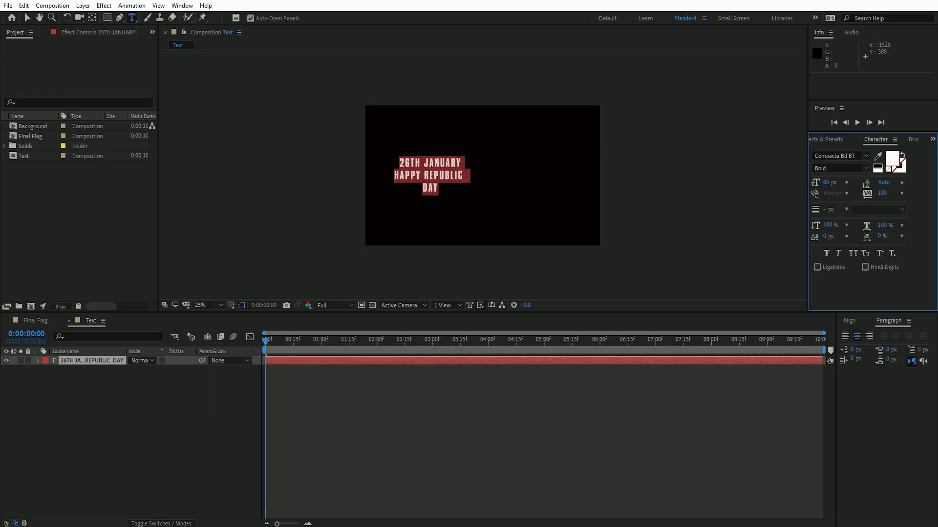
click(26, 17)
- Centre the title horizontally and vertically in the comp and view it at 100%
click(849, 320)
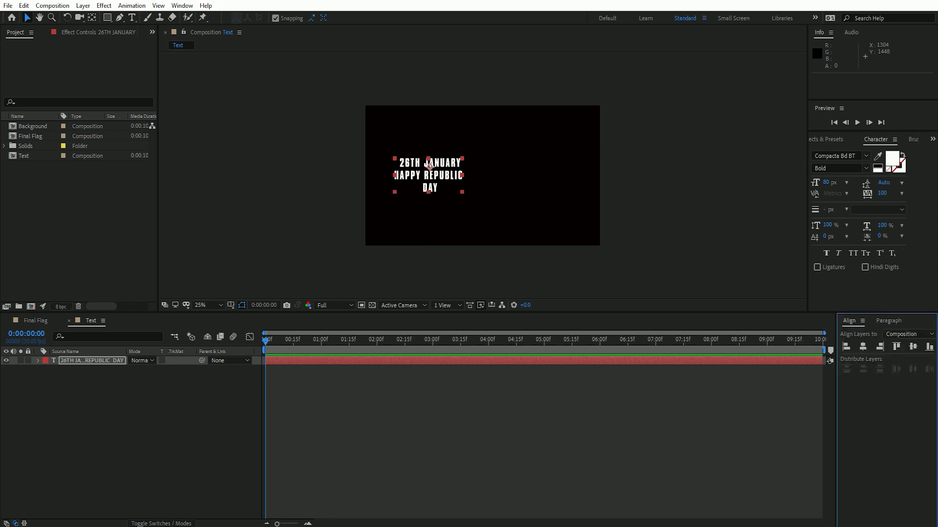
click(863, 347)
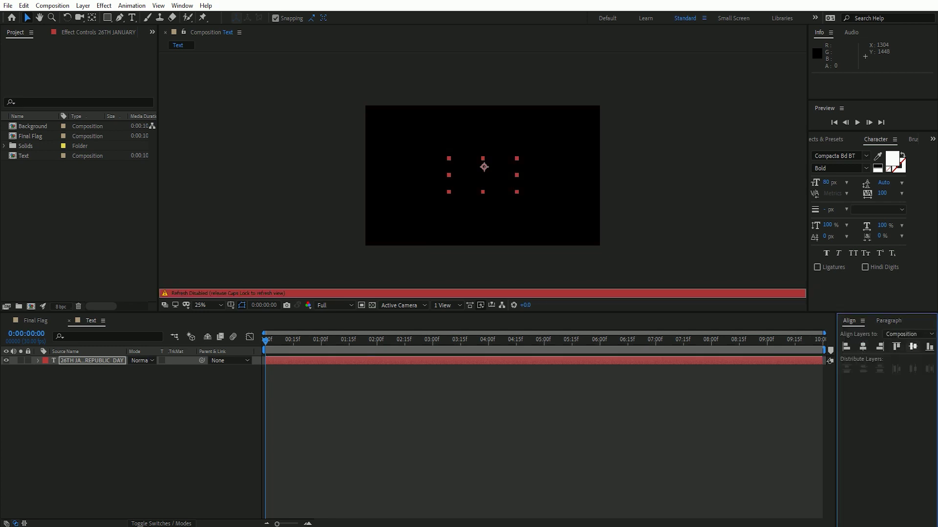
key(Caps_Lock)
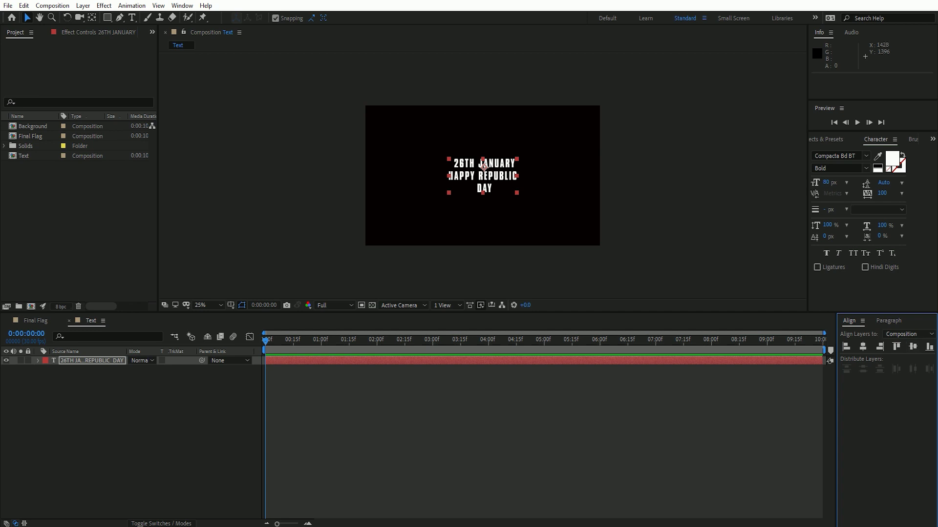
click(540, 276)
scroll(505, 166, up, 4)
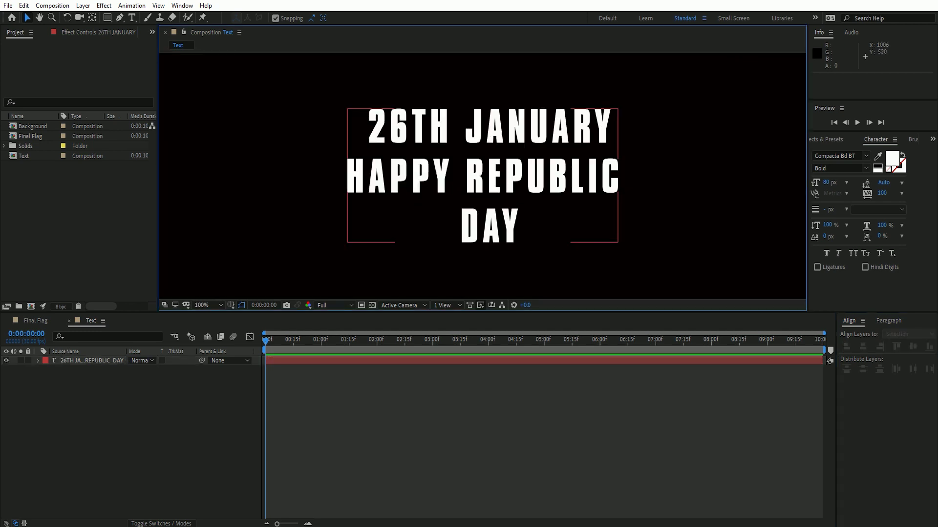
double_click(505, 166)
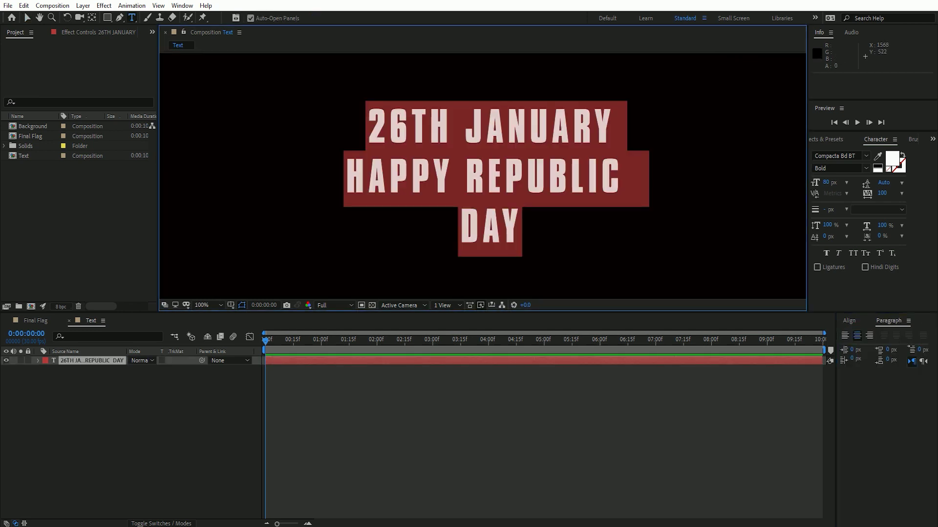
- Search the font list and set the title's font to Californian FB Regular
click(866, 156)
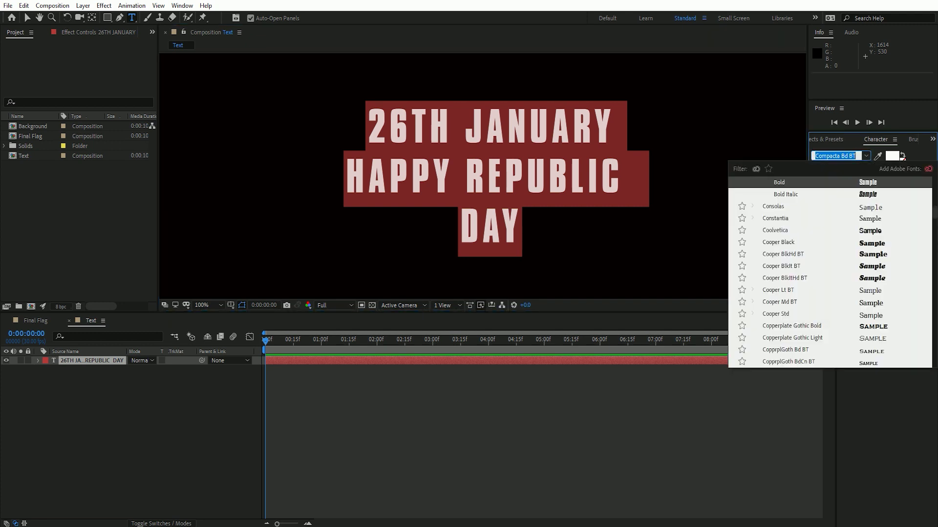
text(cam)
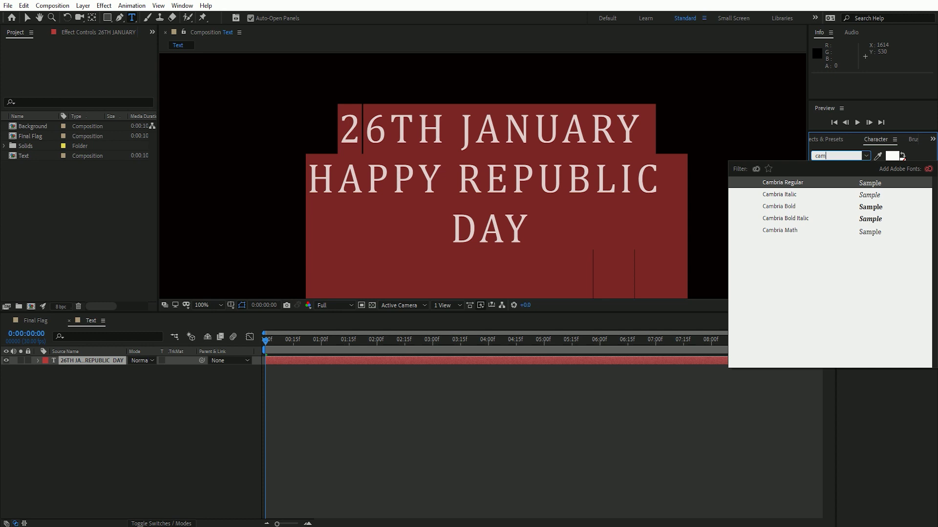
text(p)
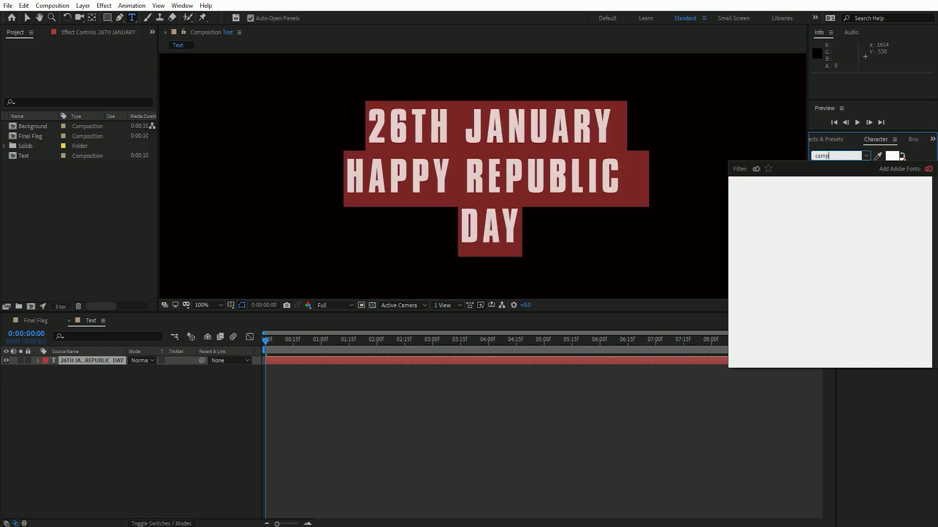
key(BackSpace)
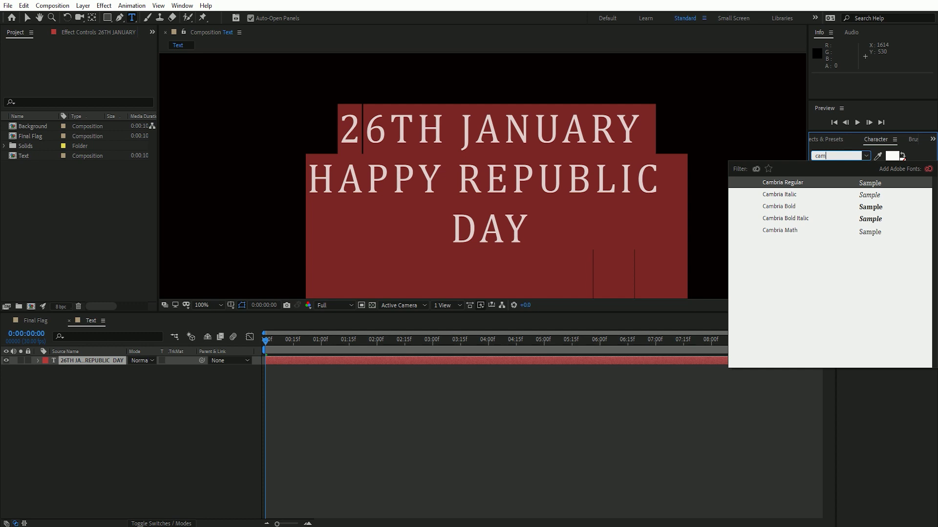
key(Down)
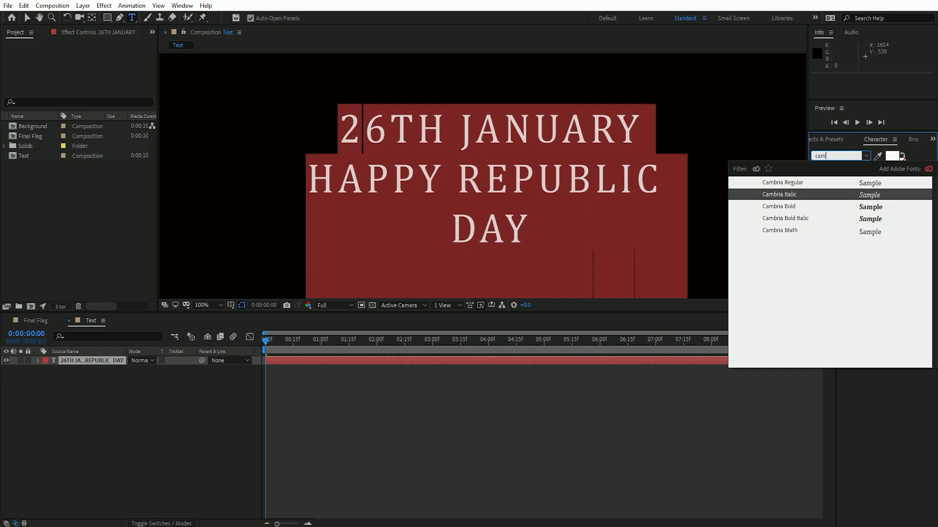
key(Down)
key(Down)
key(Down)
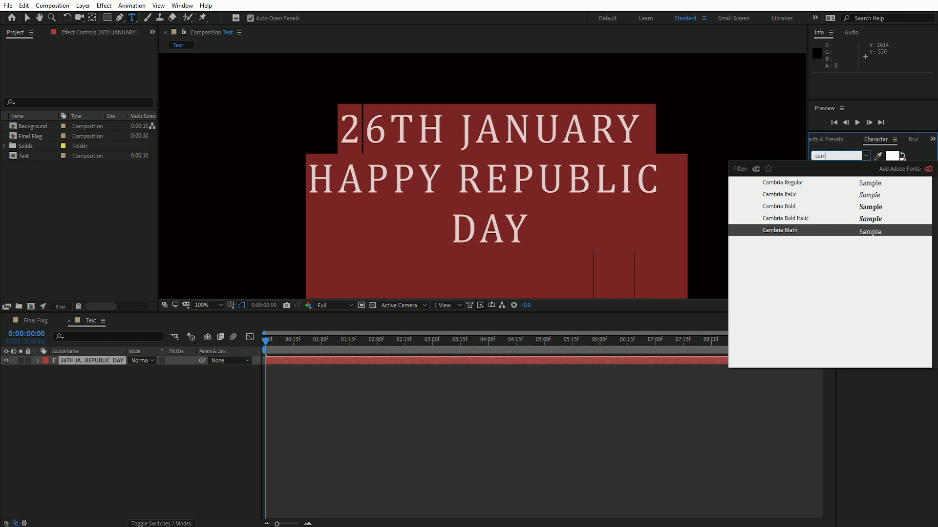
key(BackSpace)
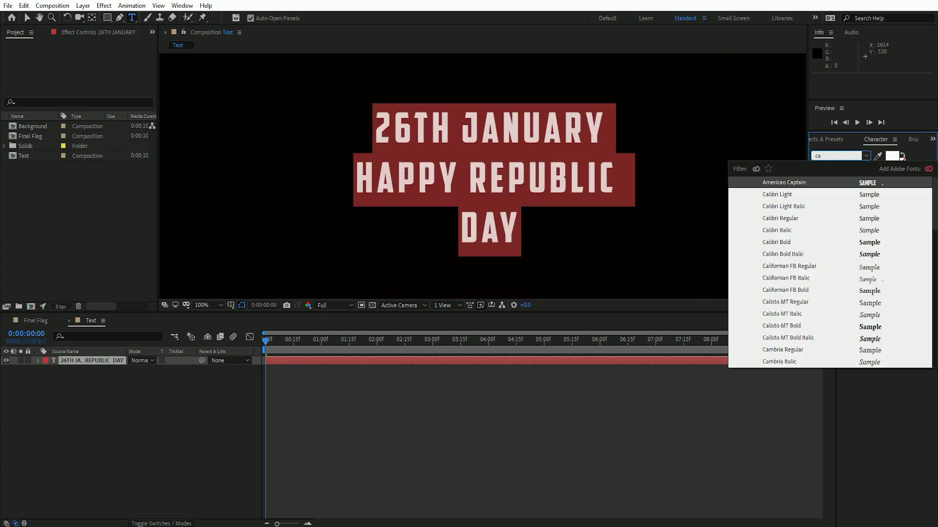
key(Down)
key(Down)
key(Down)
key(Down)
key(Down)
key(Down)
key(Down)
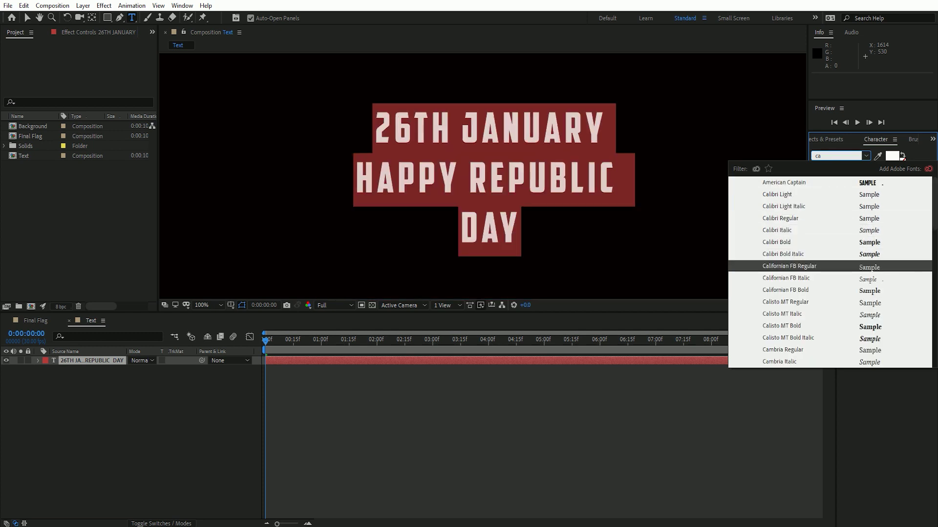
key(Down)
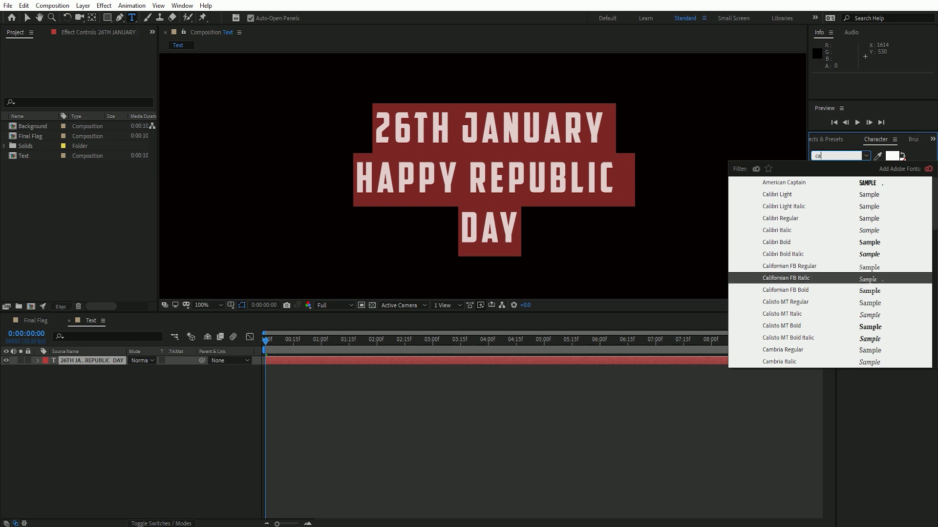
click(870, 268)
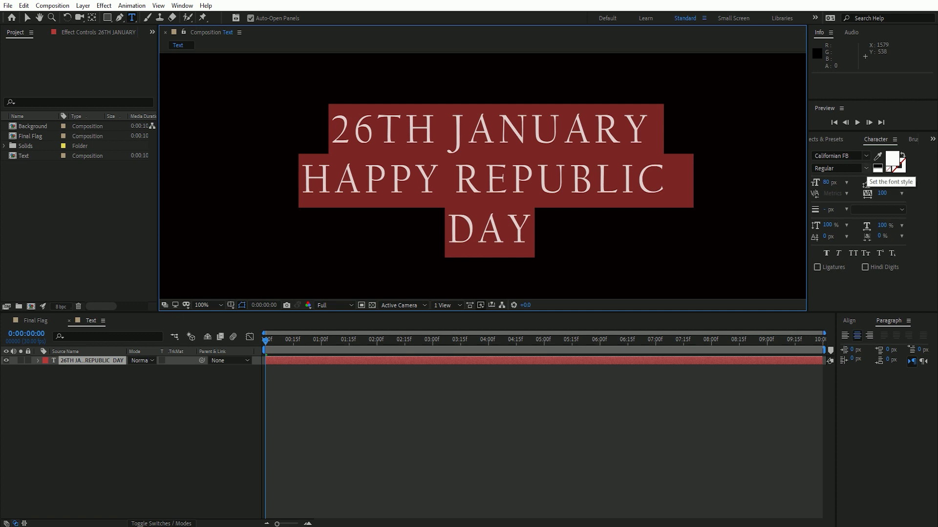
- Set only the HAPPY REPUBLIC line to Californian FB Bold, leaving the other lines Regular
click(866, 168)
click(831, 178)
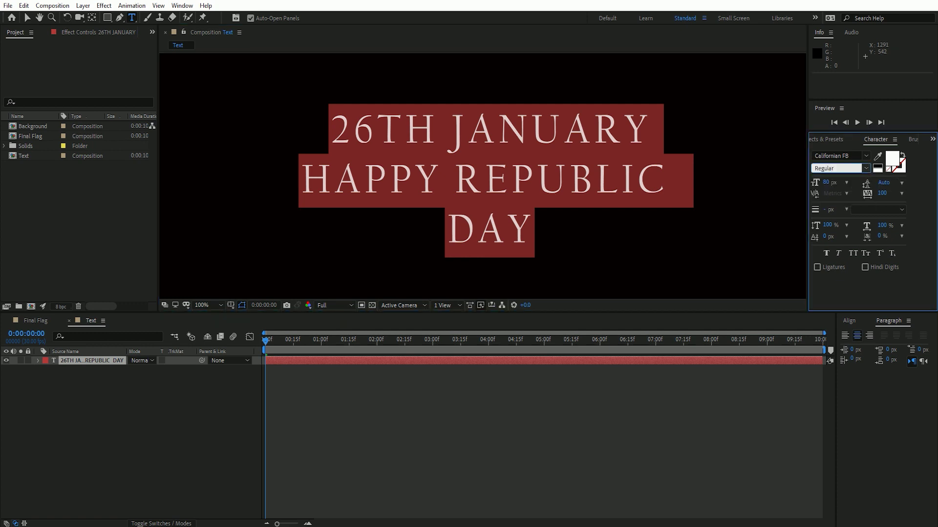
drag(438, 180, 679, 171)
triple_click(679, 171)
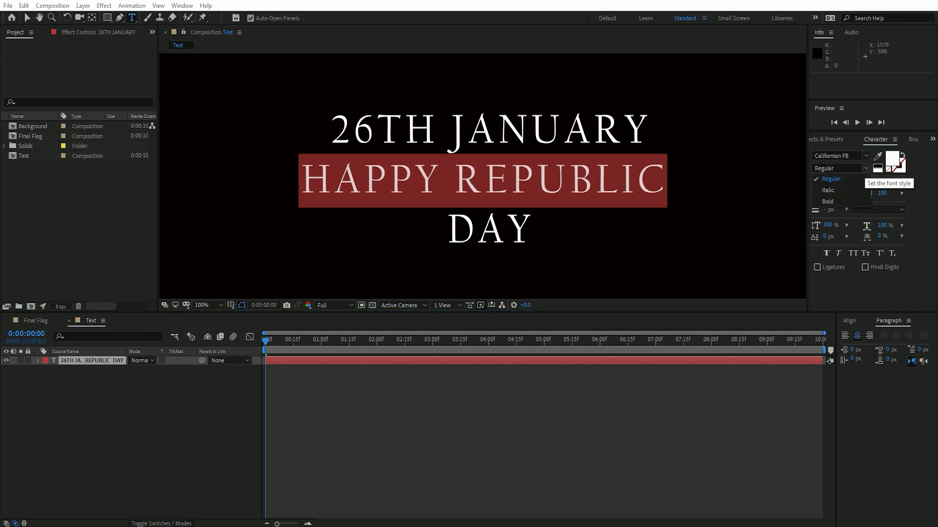
click(837, 168)
text(Bold)
key(Return)
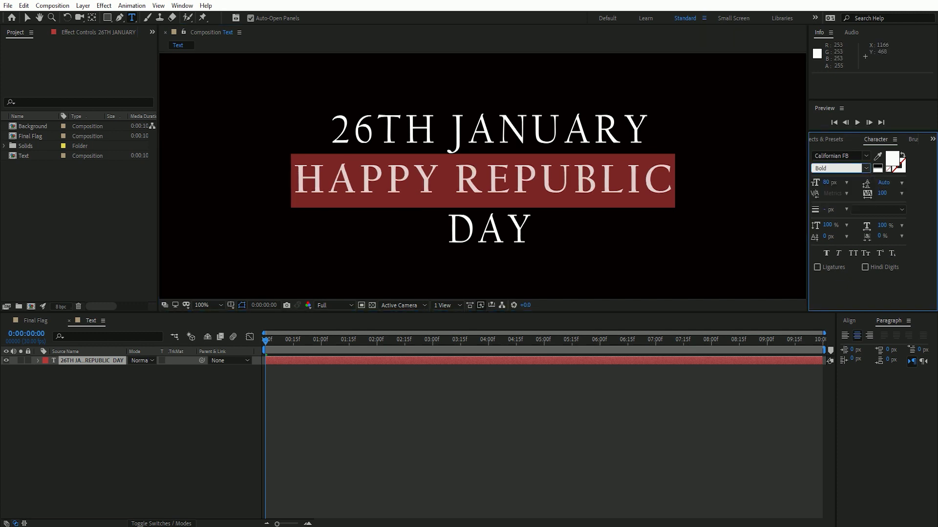
click(595, 130)
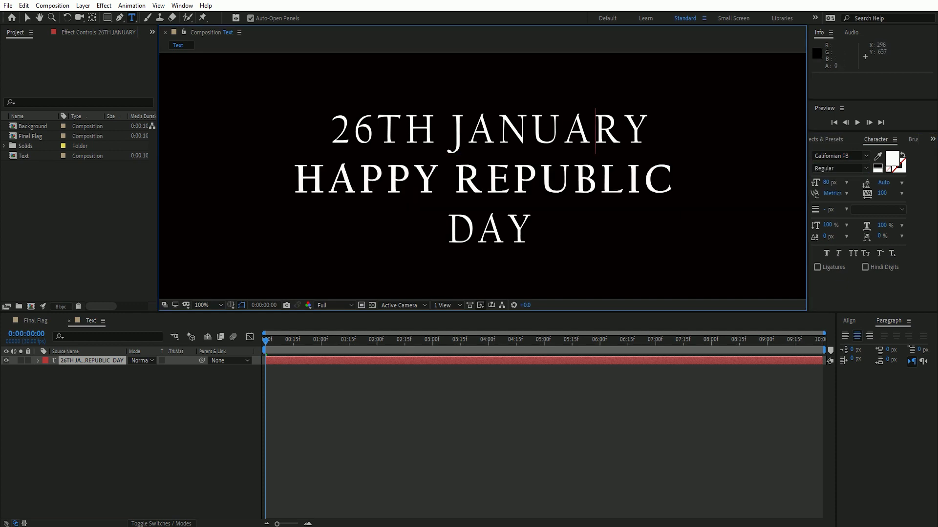
click(541, 179)
key(End)
key(shift+Home)
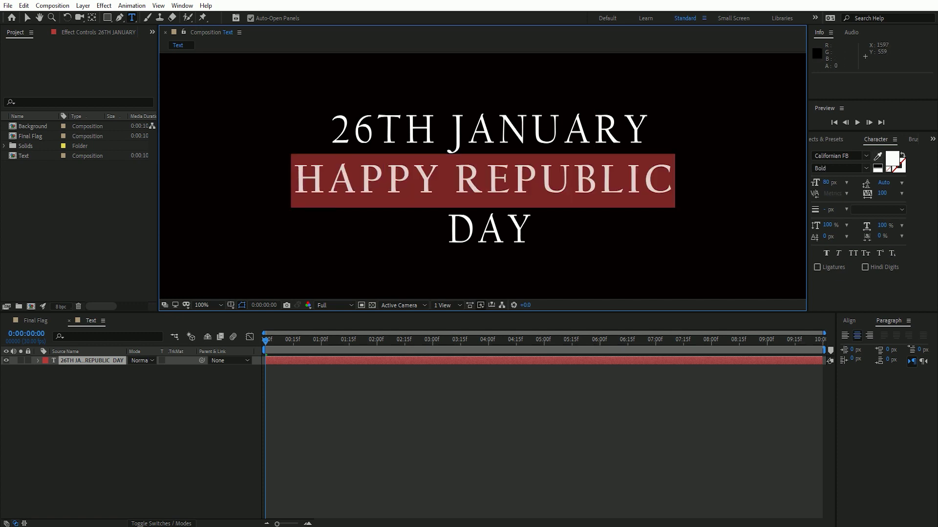
click(892, 159)
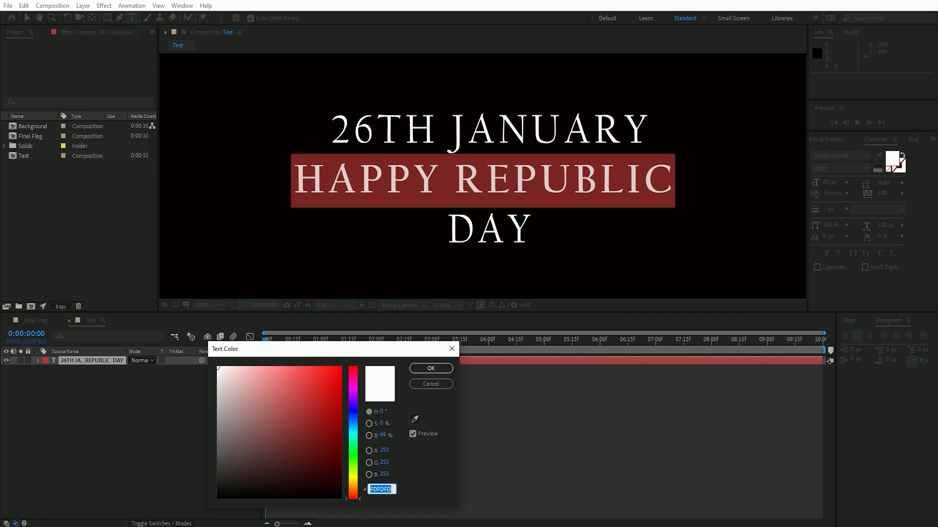
- Colour the HAPPY REPUBLIC line blue, RGB 0, 50, 180
click(353, 419)
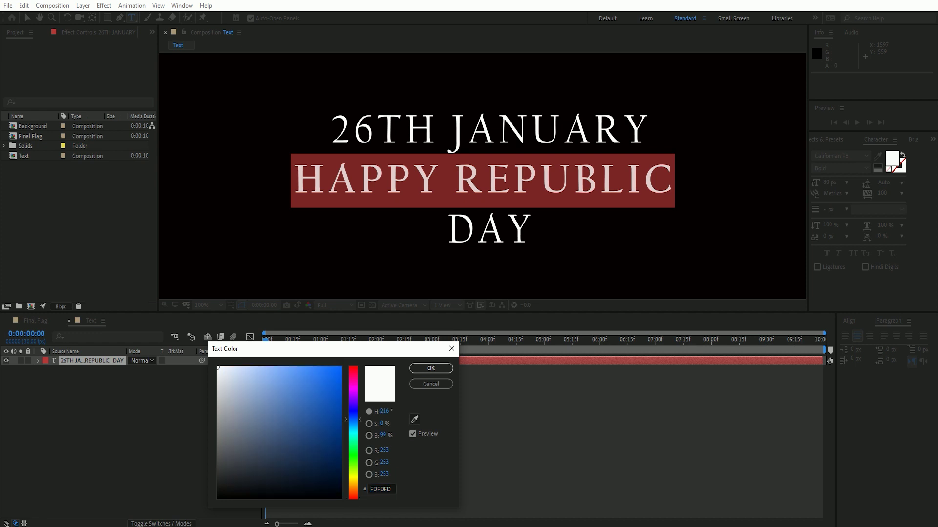
drag(353, 419, 352, 416)
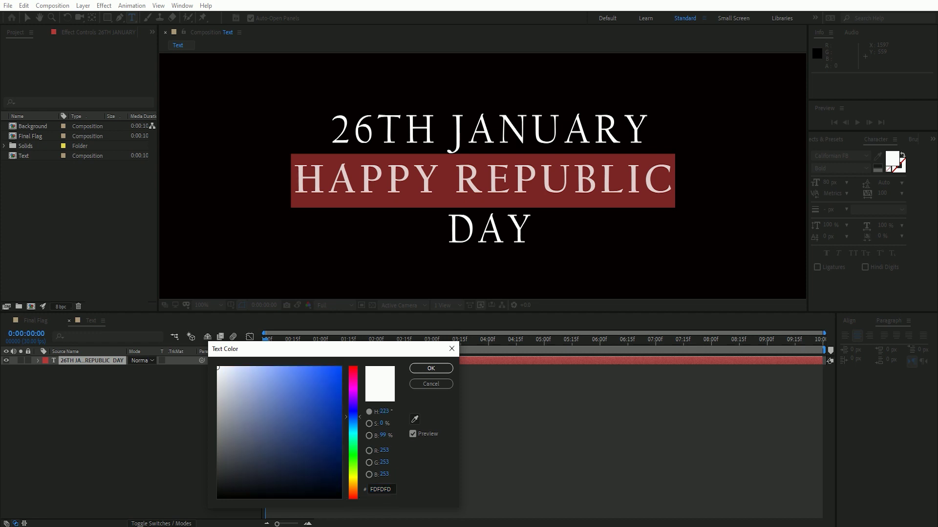
click(339, 406)
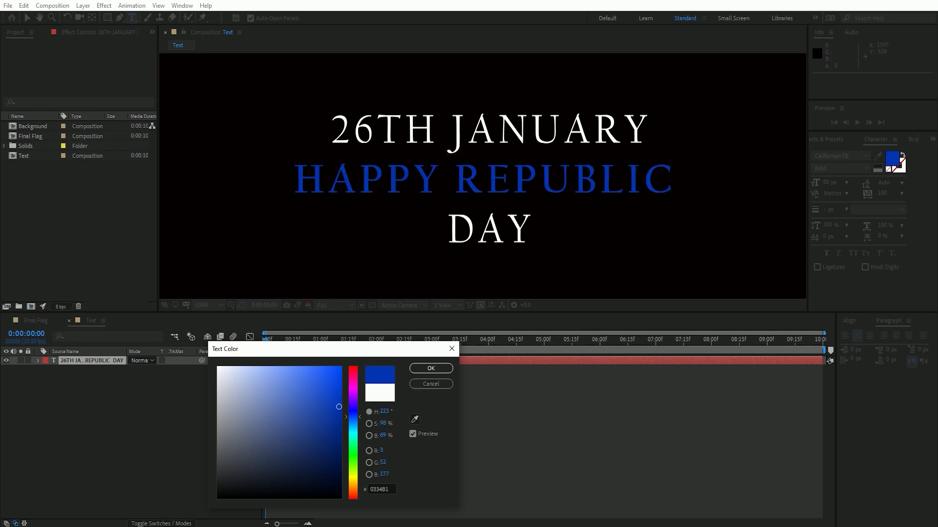
click(381, 451)
click(340, 415)
click(381, 451)
text(00)
key(Tab)
text(50)
key(Tab)
text(180)
key(Tab)
click(430, 369)
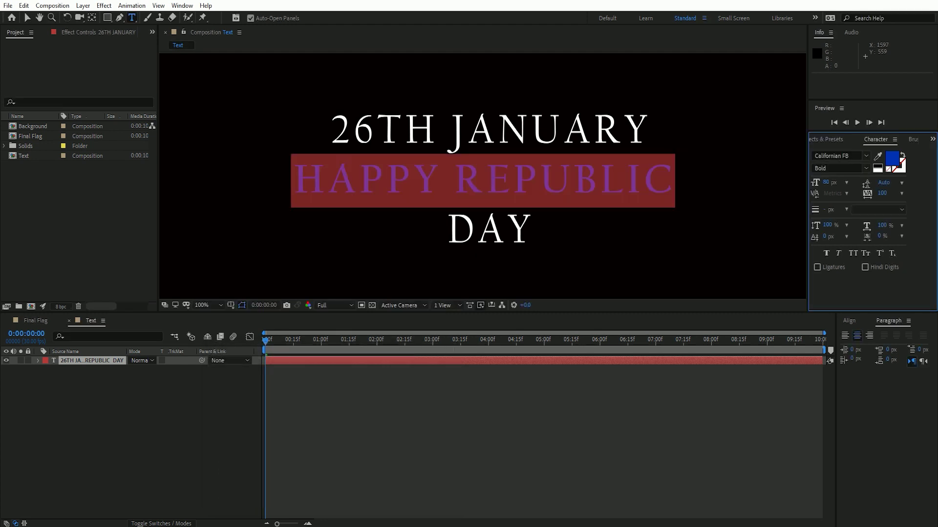
click(532, 229)
- Colour the word DAY green (329600)
double_click(488, 229)
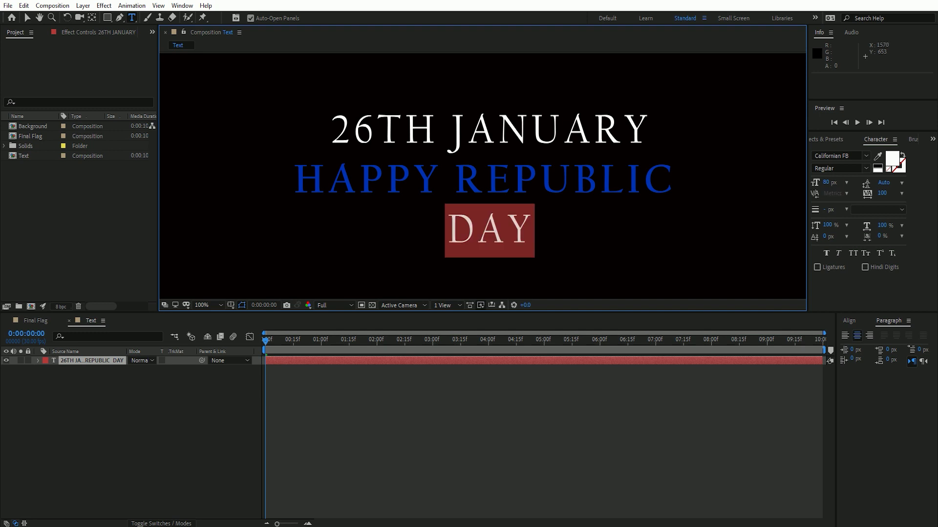
click(892, 159)
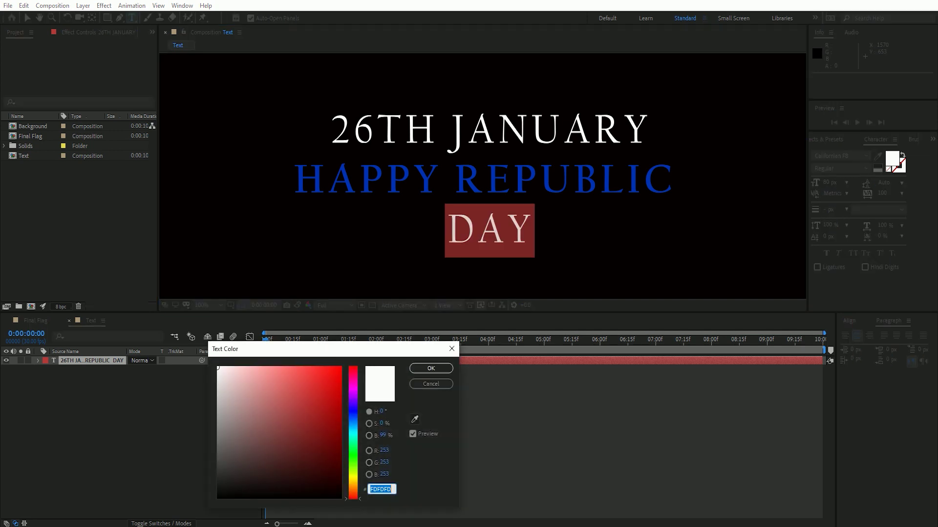
click(353, 442)
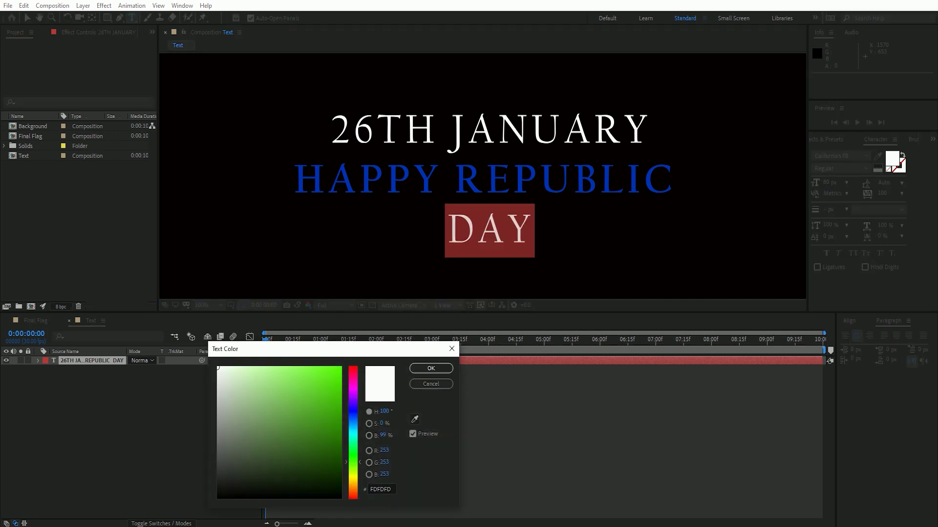
click(340, 430)
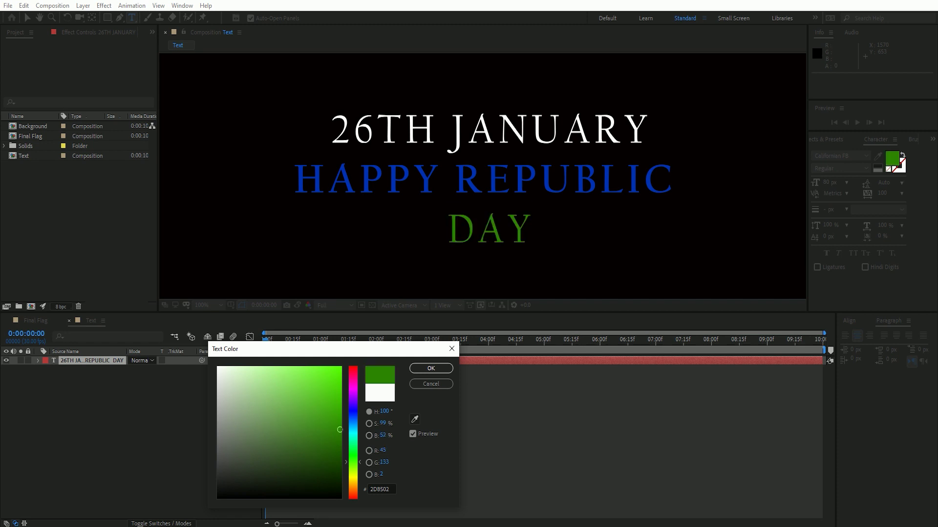
click(384, 450)
text(50)
key(Tab)
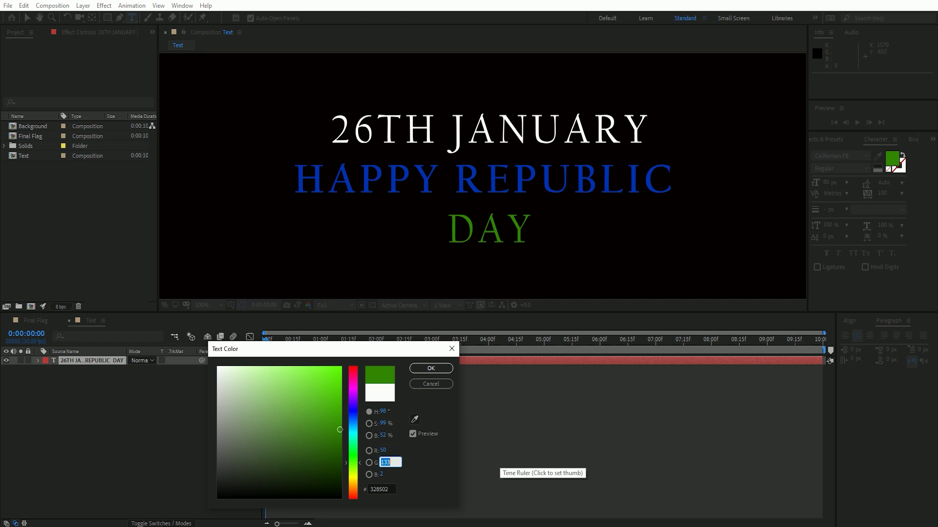
text(180)
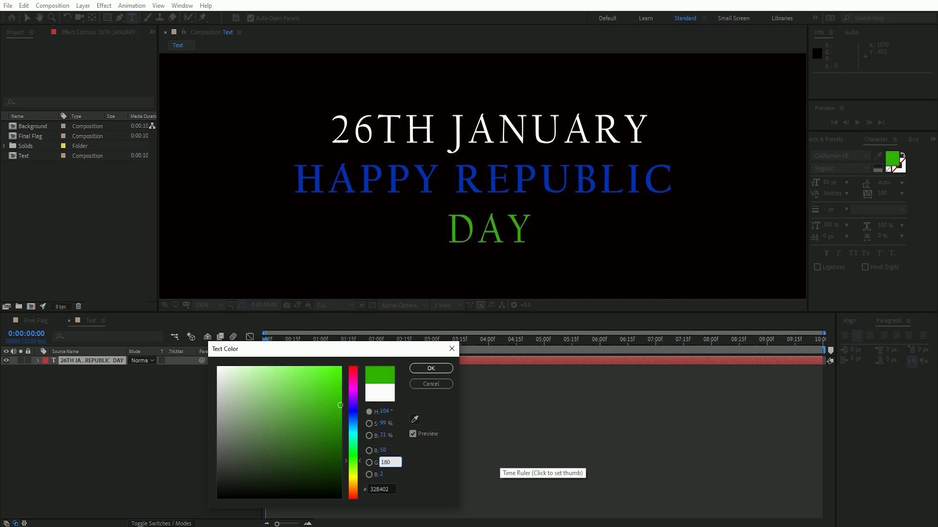
key(BackSpace)
key(BackSpace)
text(50)
key(Tab)
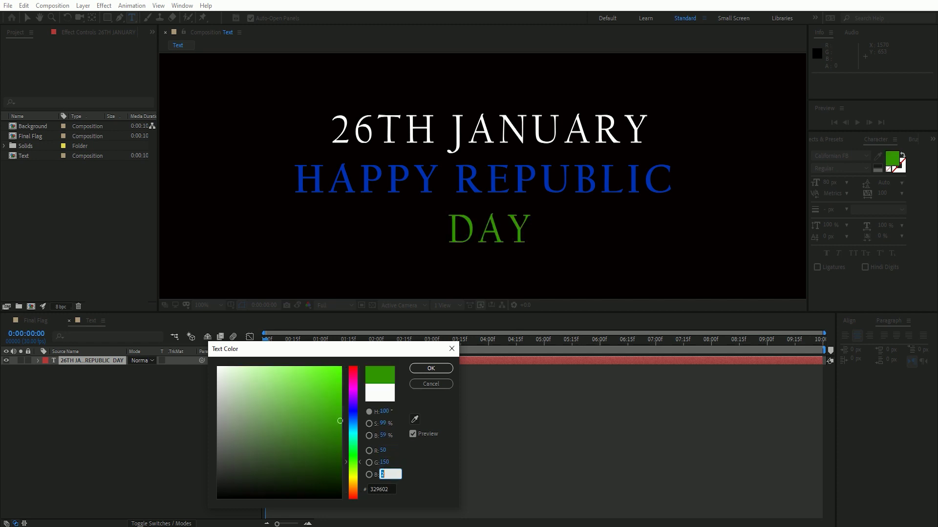
text(0)
key(Tab)
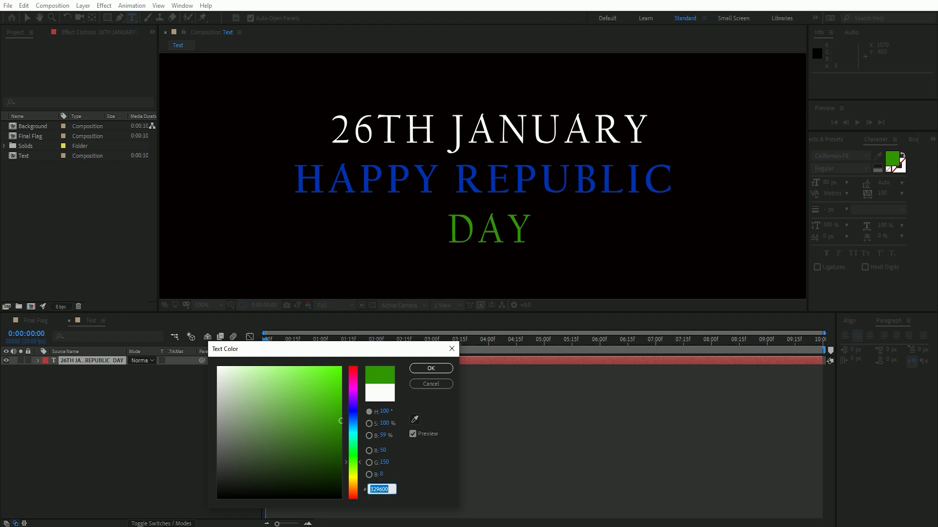
click(451, 349)
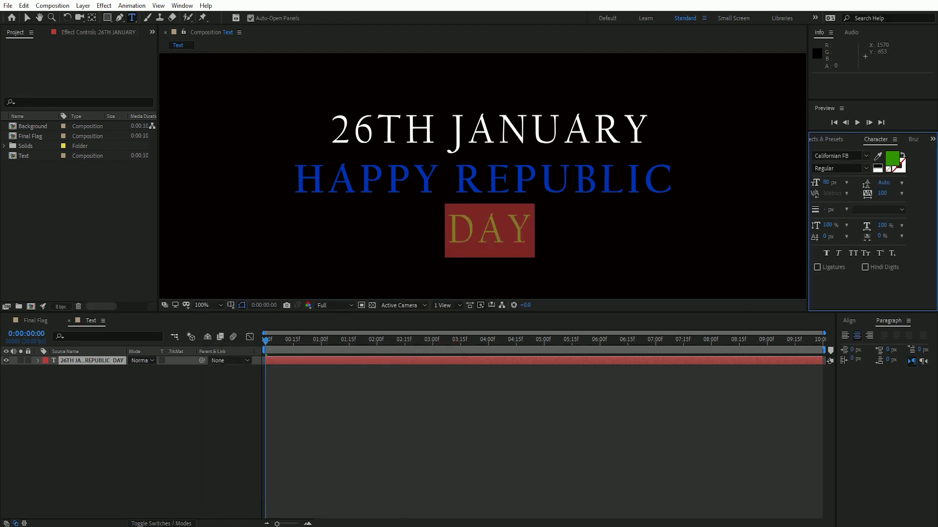
- Colour the line 26TH JANUARY orange, RGB 230, 125, 0 (E67D00)
mouse_move(352, 128)
mouse_down()
mouse_move(338, 125)
mouse_move(673, 181)
mouse_up()
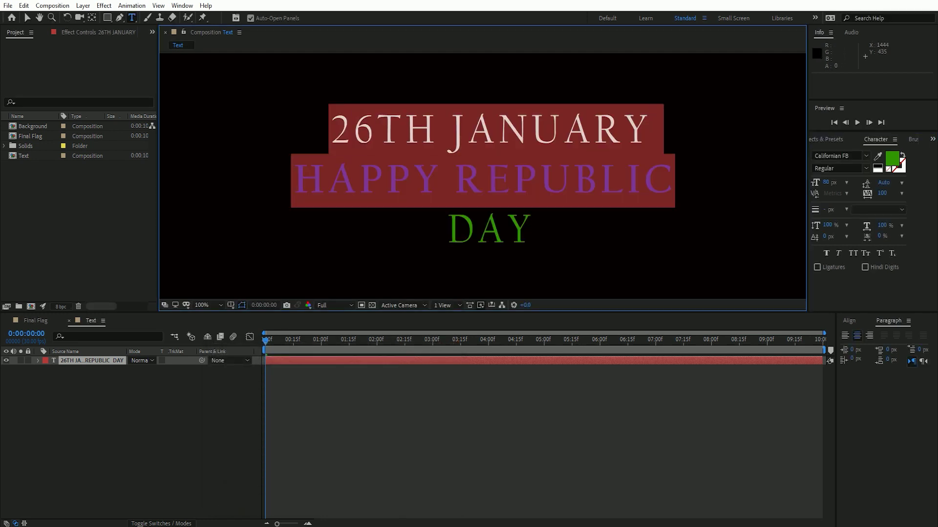
click(624, 129)
drag(651, 129, 329, 130)
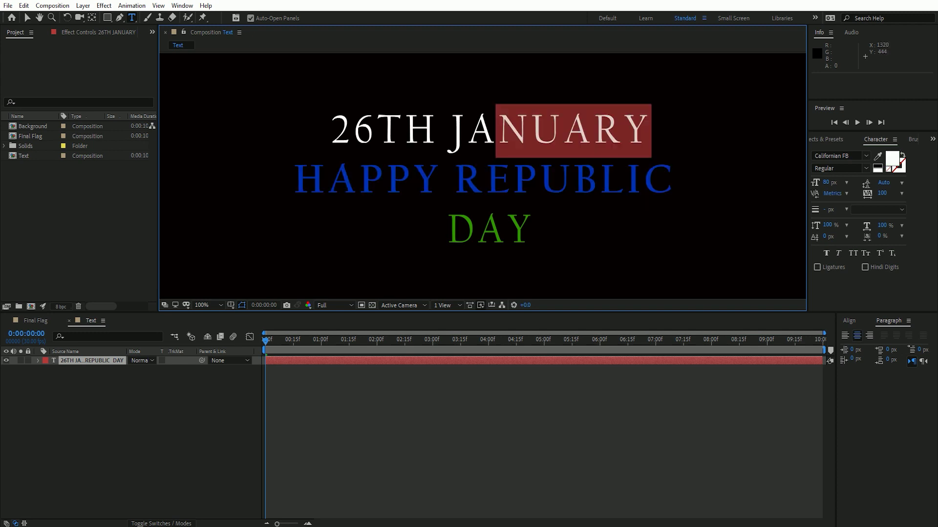
click(892, 158)
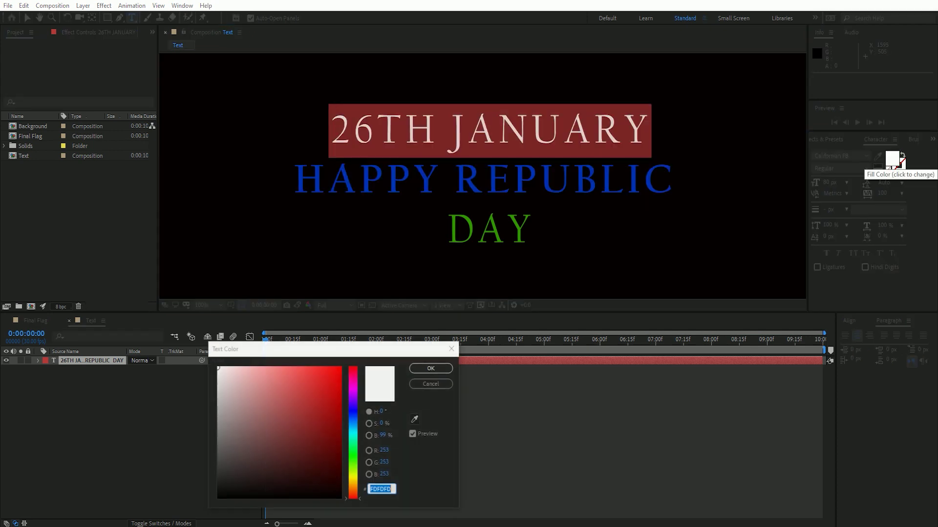
click(353, 487)
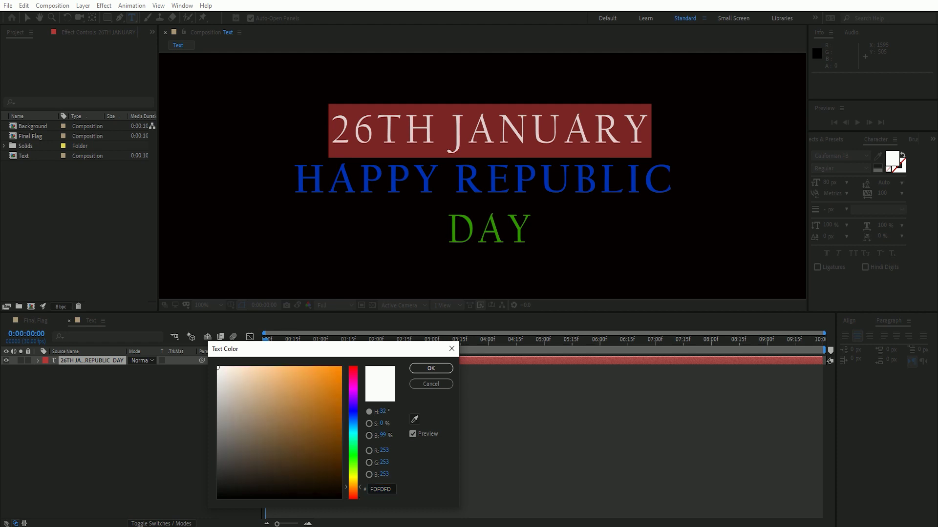
click(340, 381)
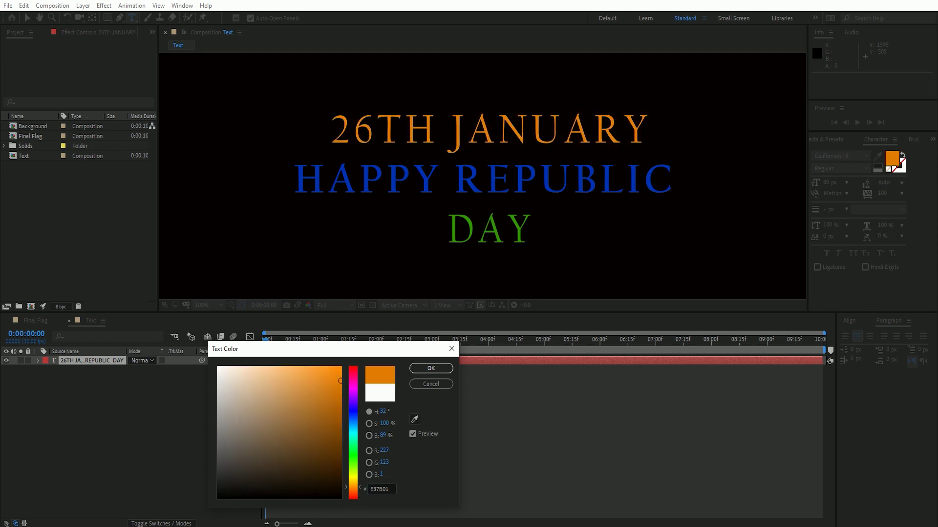
click(384, 450)
text(230)
key(Tab)
text(125)
key(Tab)
text(0)
key(Tab)
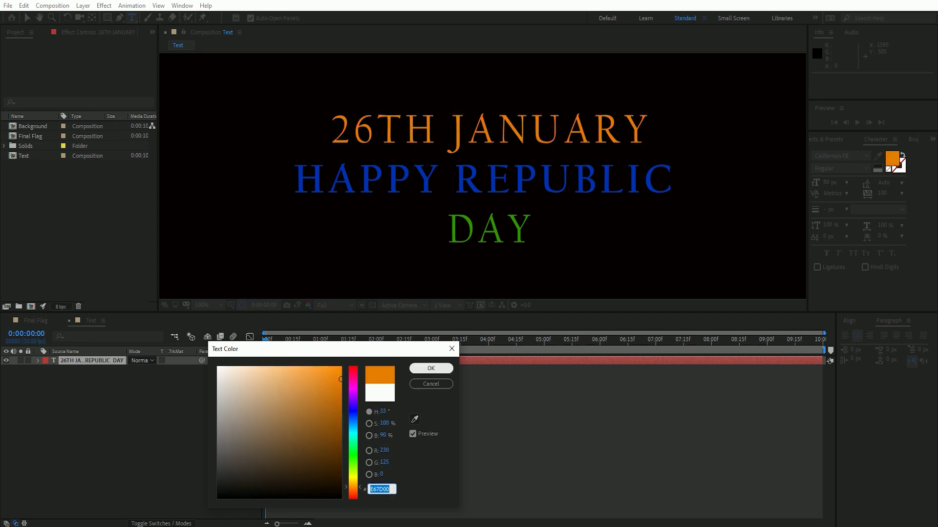
key(Return)
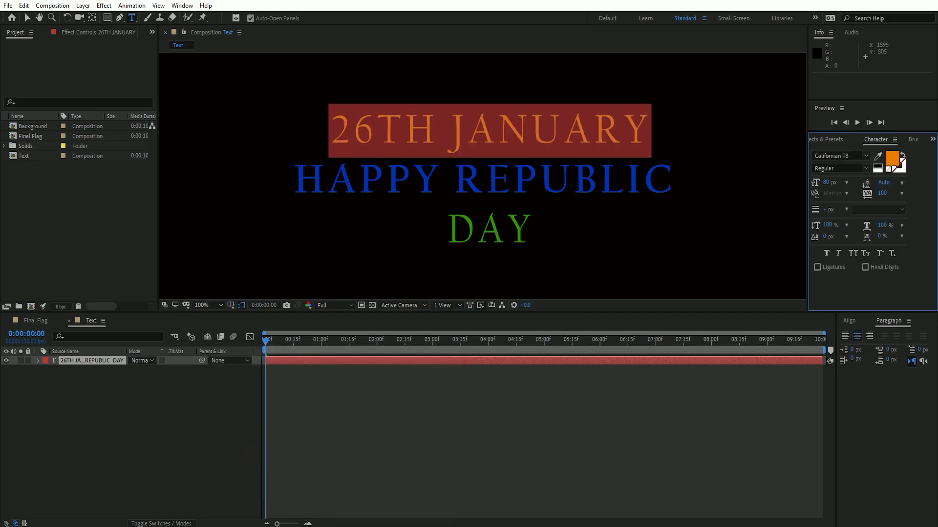
click(78, 68)
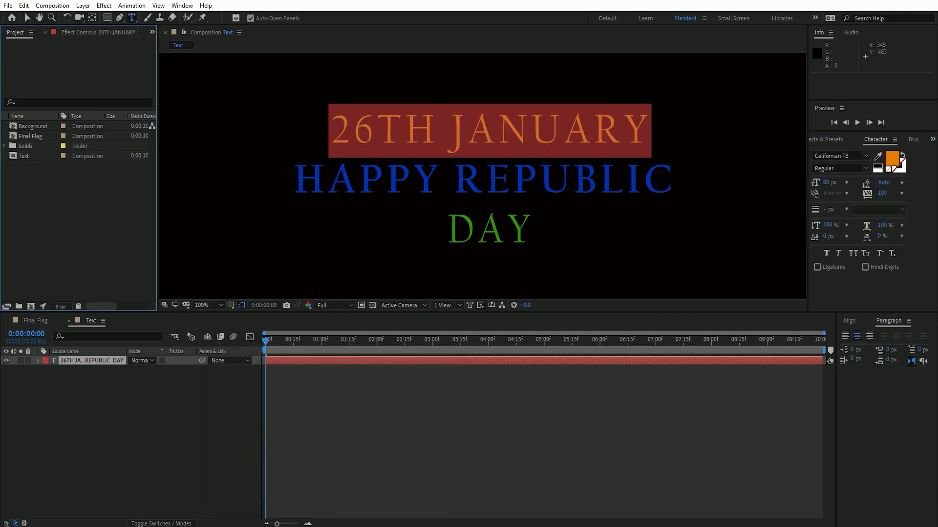
- Scale the title text from 80 px down to 51 px and set its leading to 57 px
click(27, 18)
scroll(482, 176, down, 4)
scroll(483, 176, up, 2)
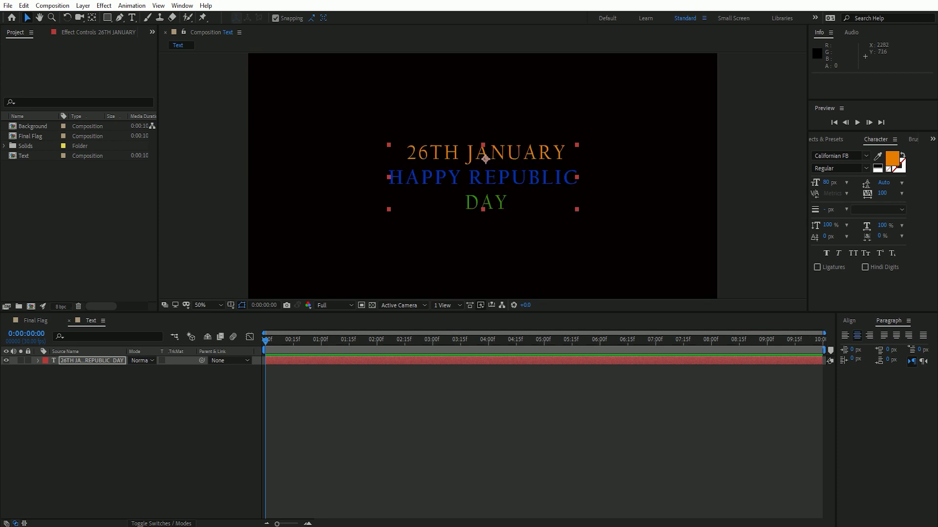
click(882, 193)
click(901, 183)
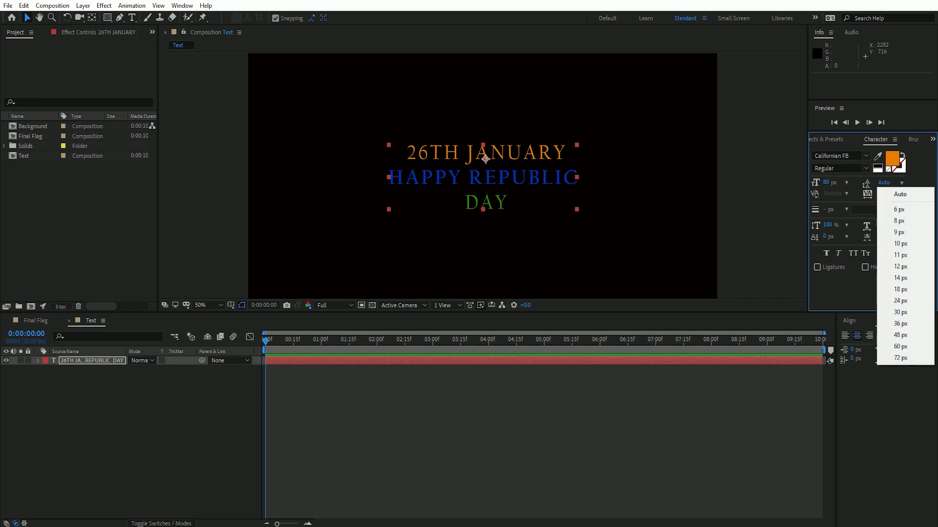
click(572, 171)
click(485, 159)
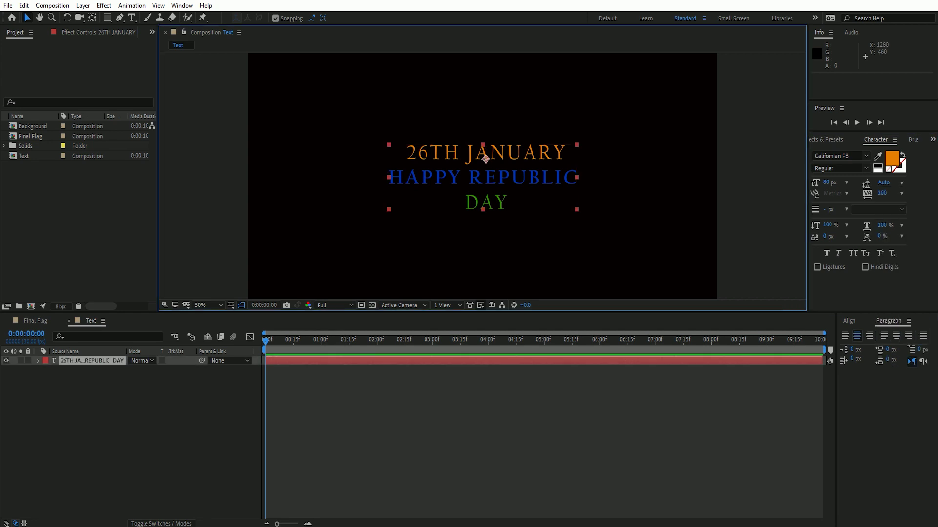
drag(826, 182, 812, 183)
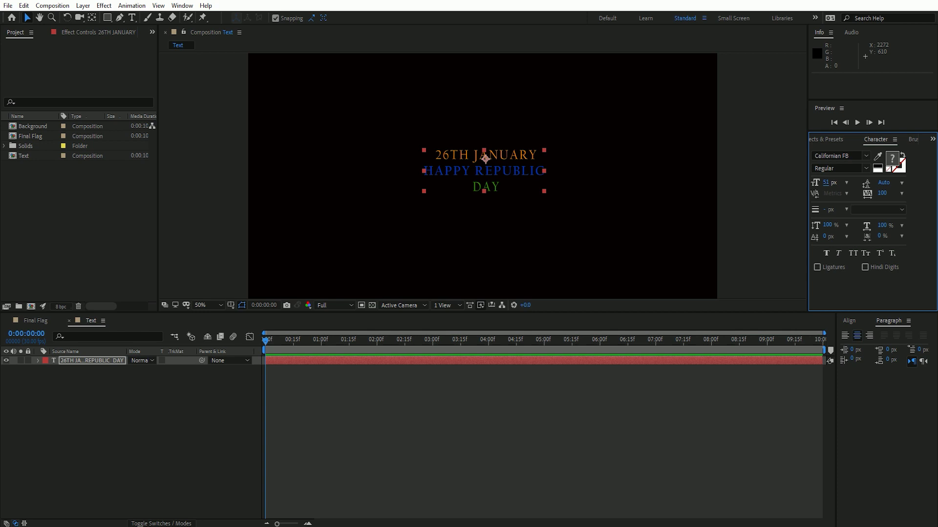
drag(884, 182, 874, 182)
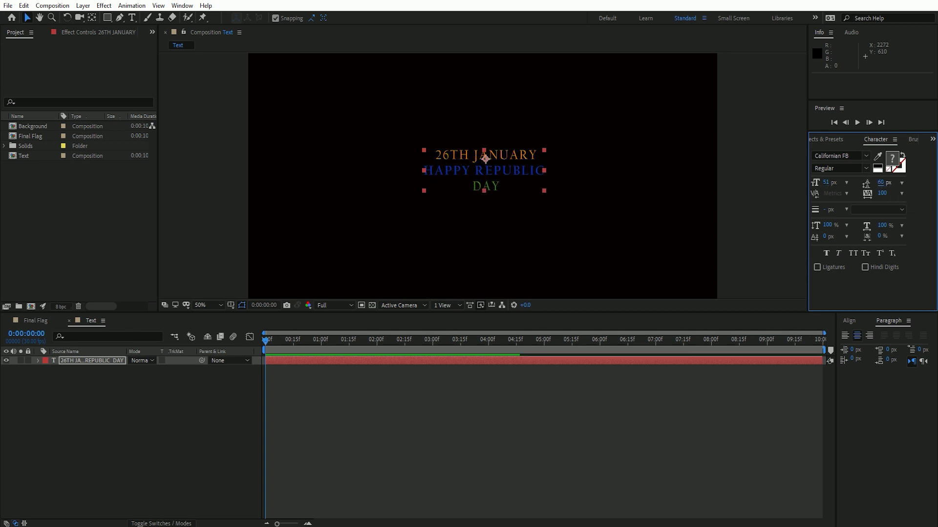
drag(874, 182, 885, 182)
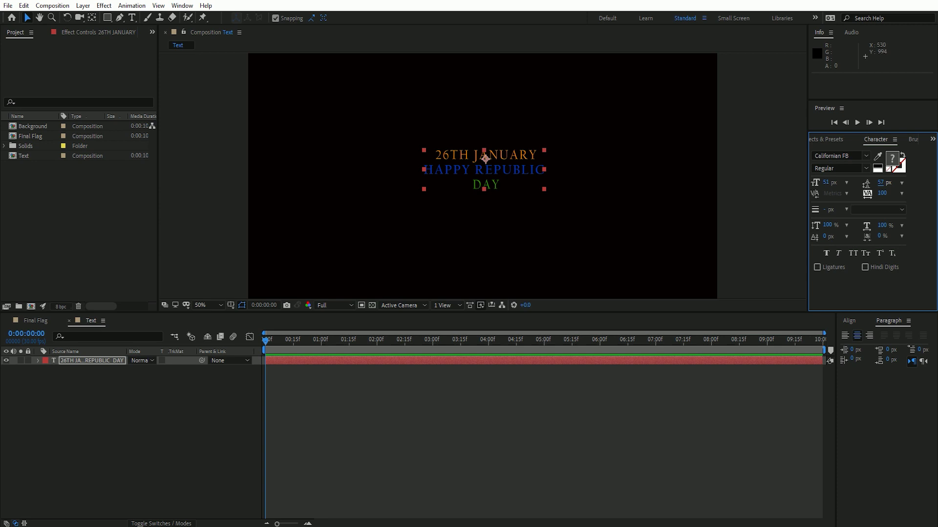
click(489, 439)
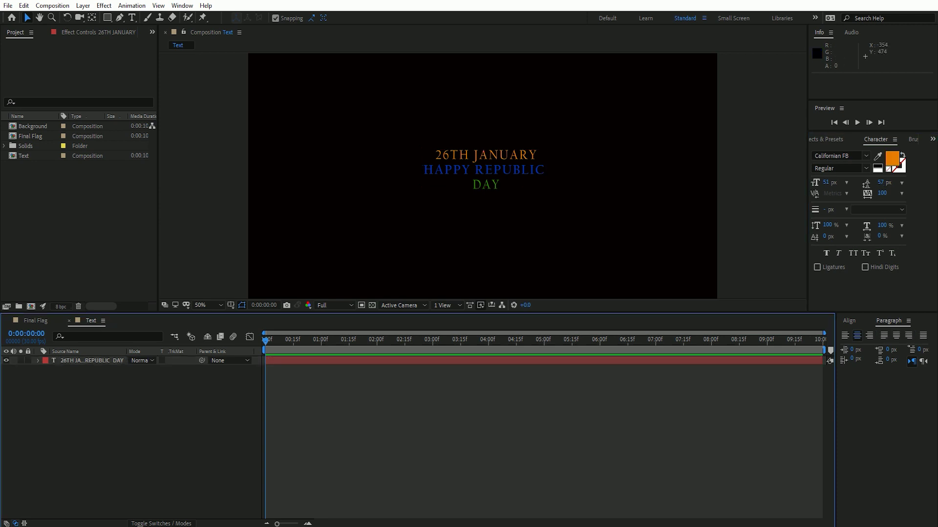
- Create a new project folder named Material
click(78, 219)
key(ctrl+alt+shift+n)
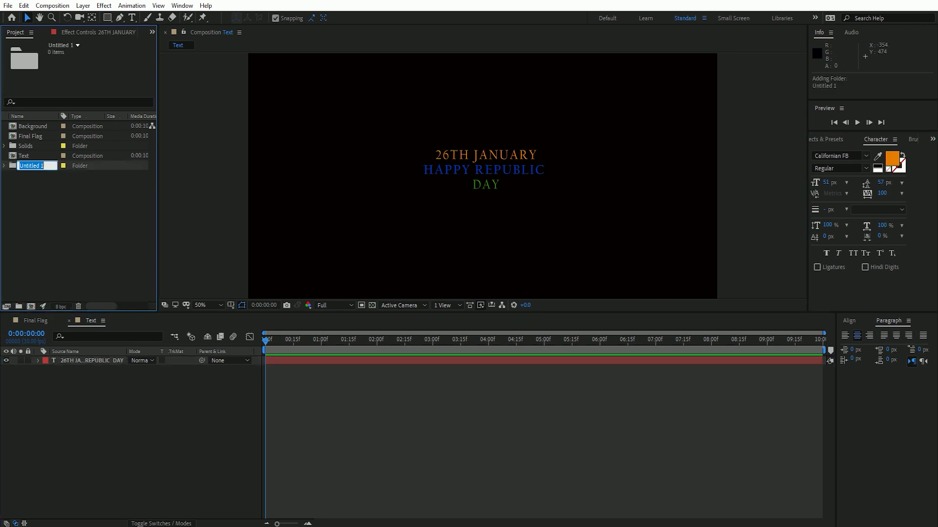
text(Ma)
text(terial)
key(Return)
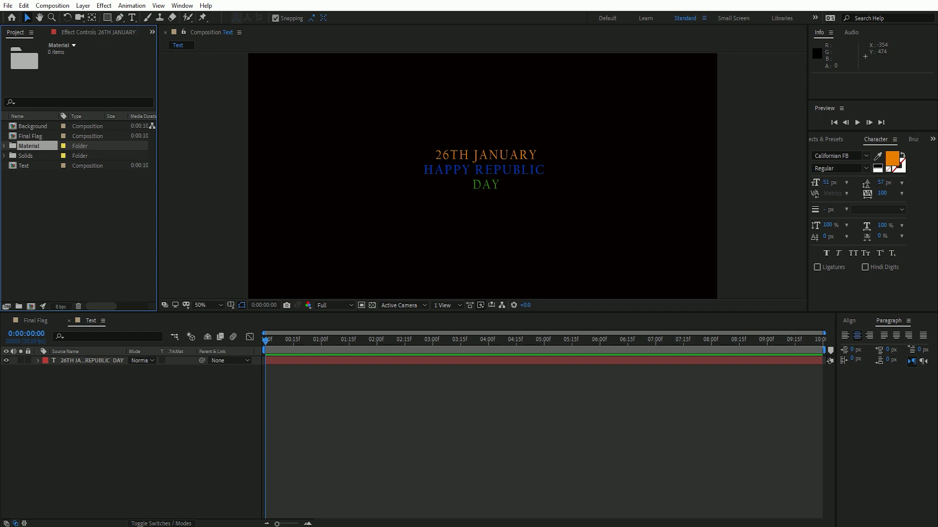
- Import Ashokchakra.pdf and move it into the Material folder
double_click(78, 219)
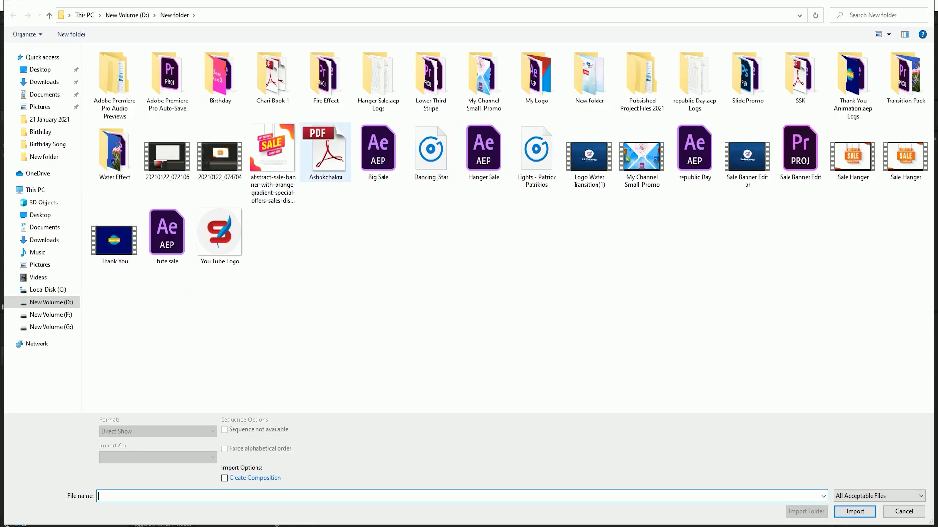
double_click(325, 151)
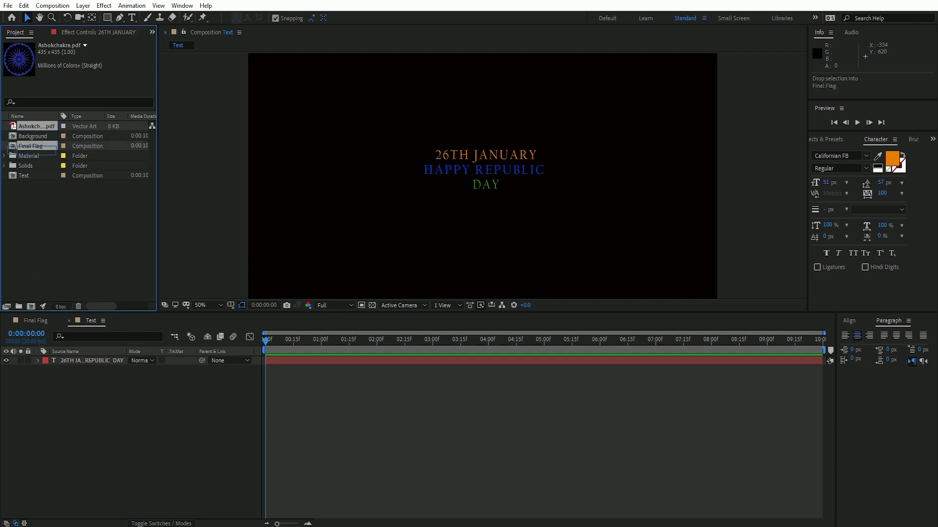
drag(37, 126, 29, 155)
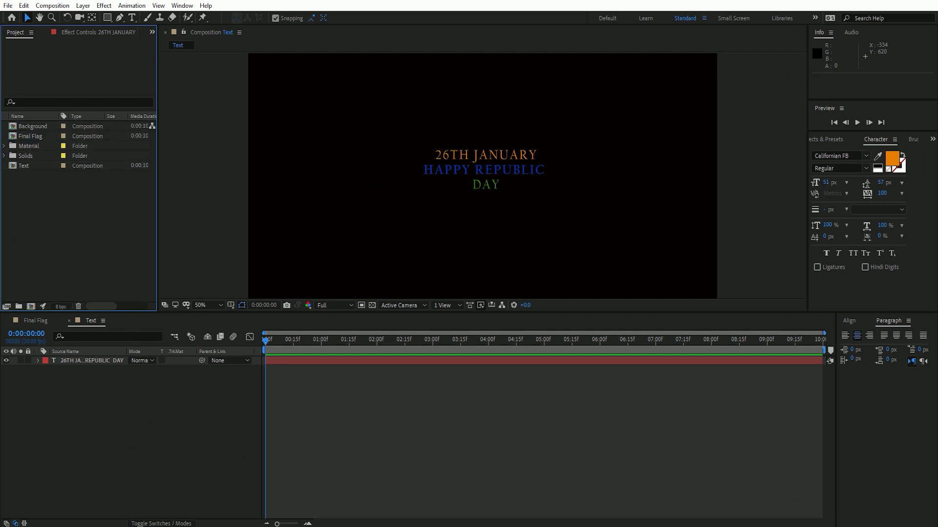
click(4, 146)
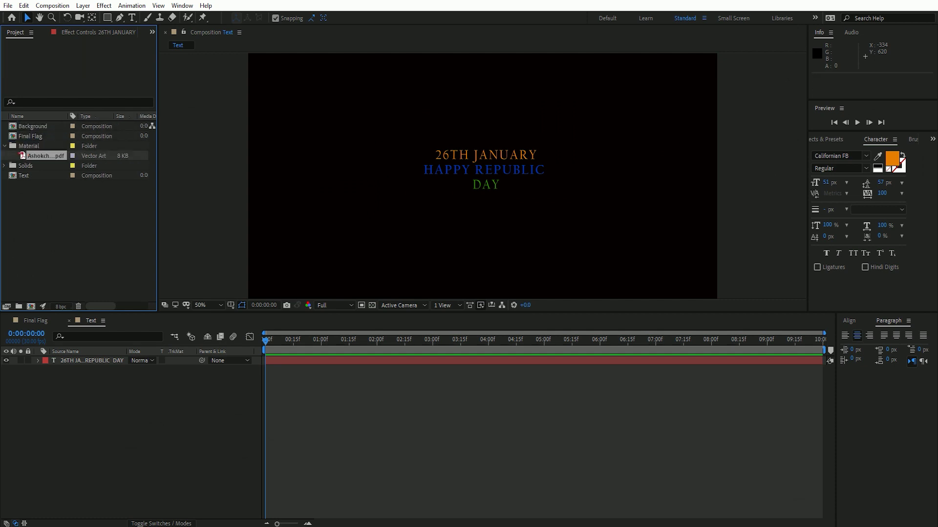
- Add Ashokchakra.pdf to the Text composition and scale it to about 32%
drag(44, 156, 62, 359)
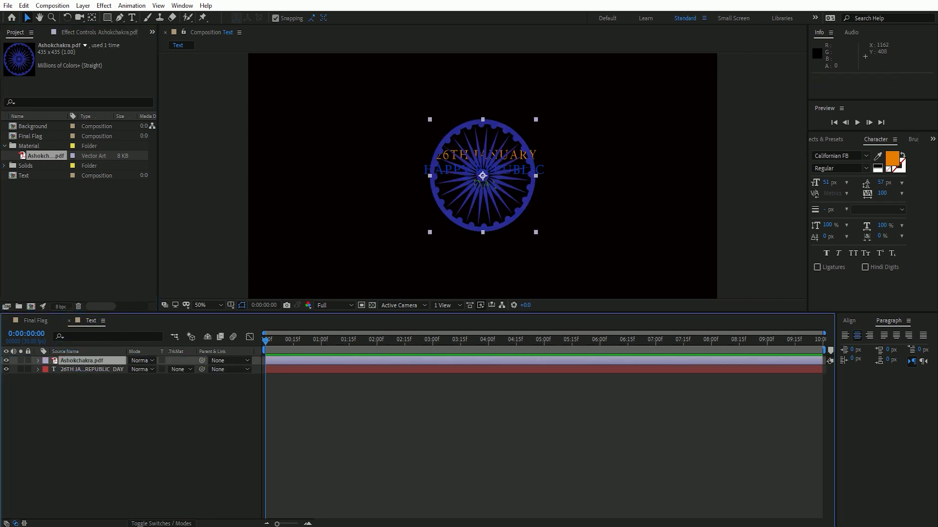
mouse_move(536, 120)
mouse_down()
mouse_move(500, 158)
mouse_move(498, 126)
mouse_up()
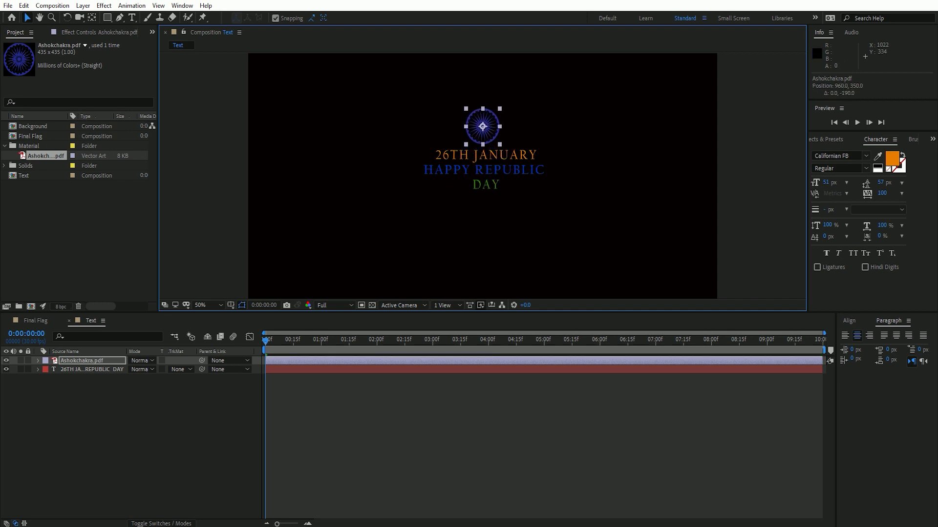
click(171, 430)
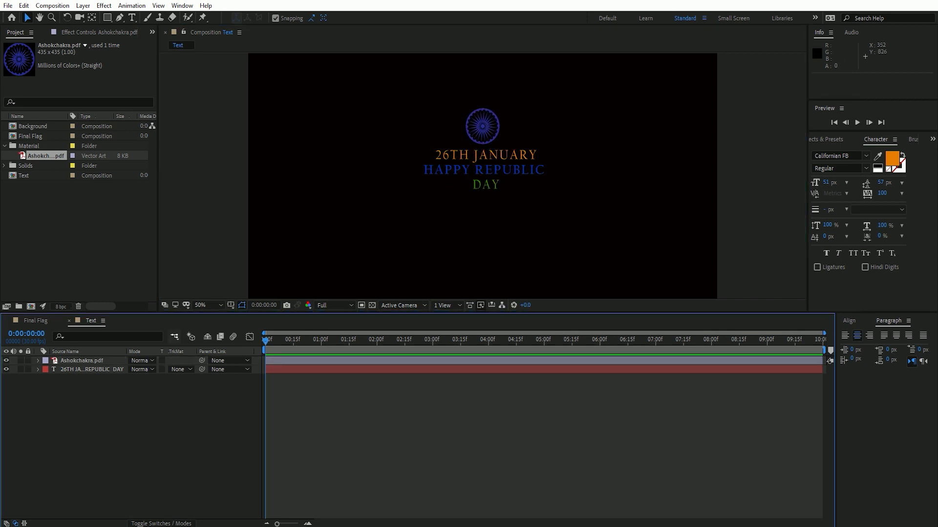
- Move the chakra and title down together, with the viewer at 33.3% magnification
key(ctrl+a)
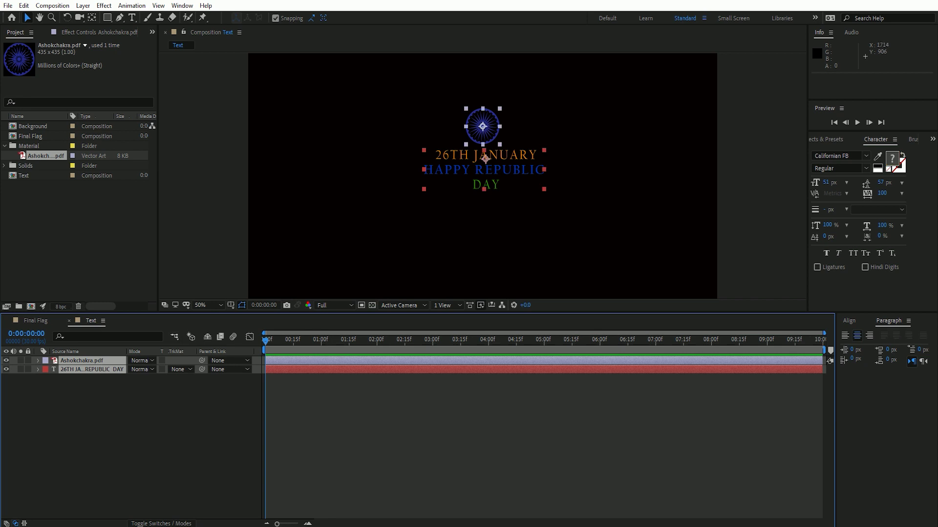
drag(485, 158, 485, 184)
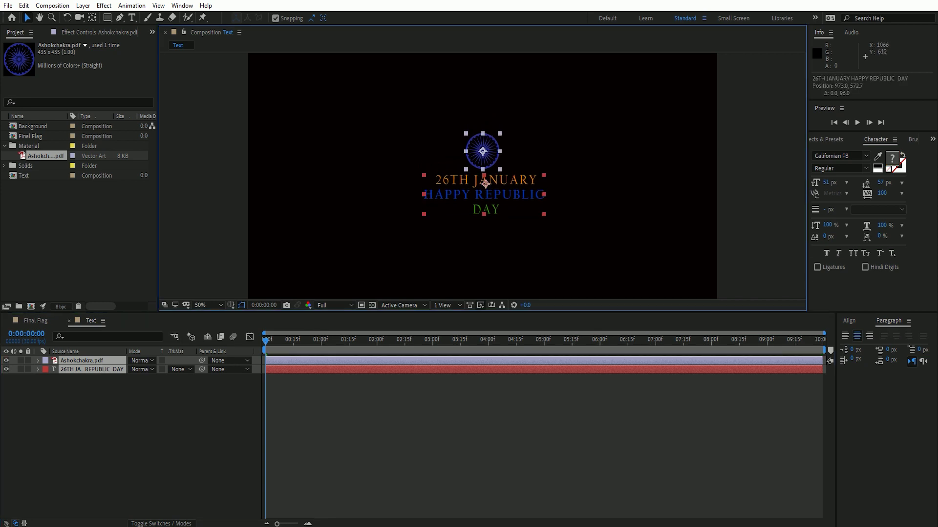
click(206, 305)
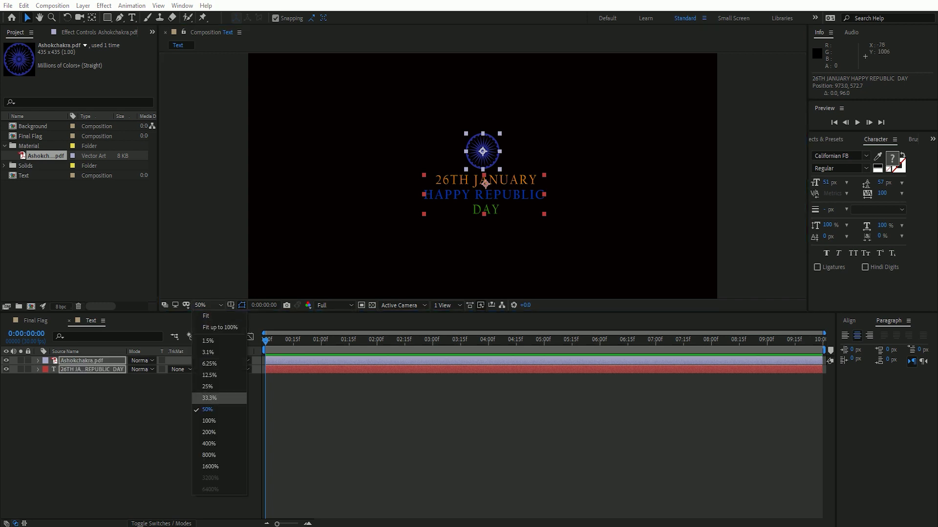
click(209, 398)
click(364, 281)
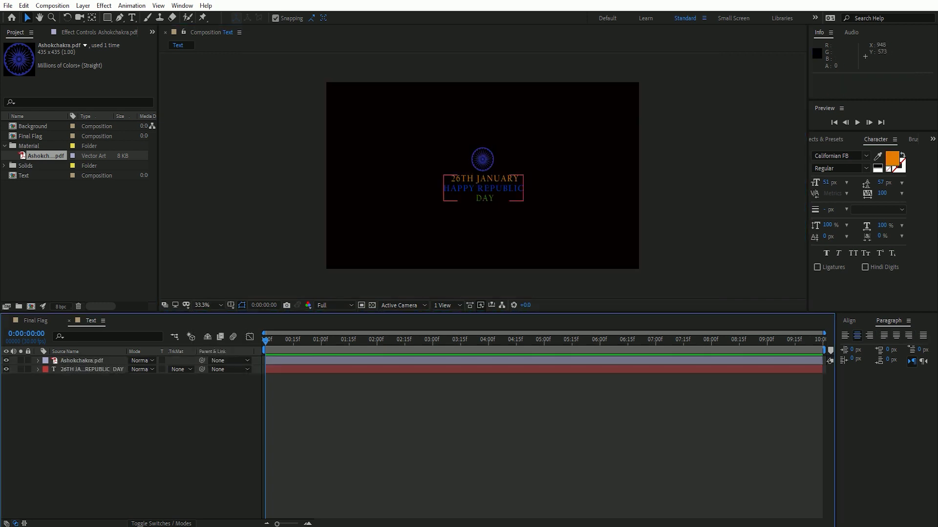
scroll(480, 182, up, 3)
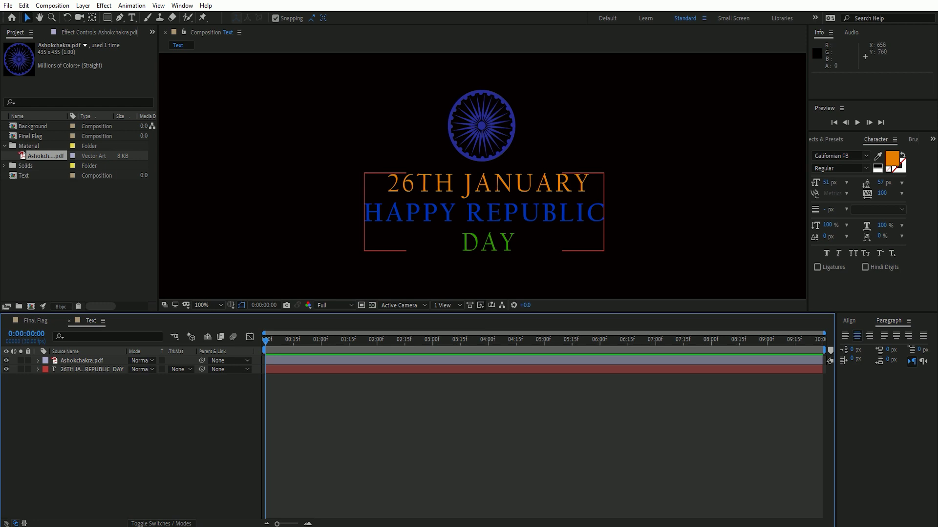
click(481, 128)
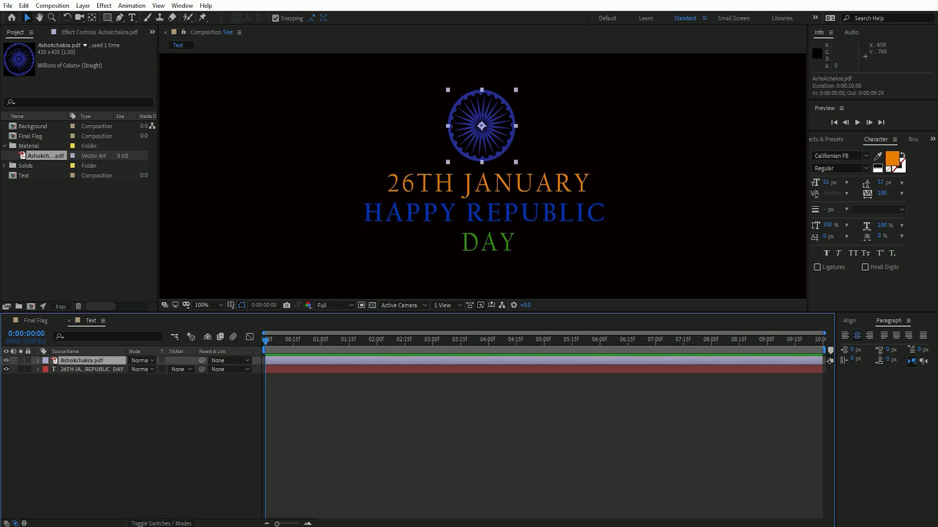
- Give the Ashokchakra's Rotation the expression time*50 and preview it spinning
key(r)
alt+click(63, 370)
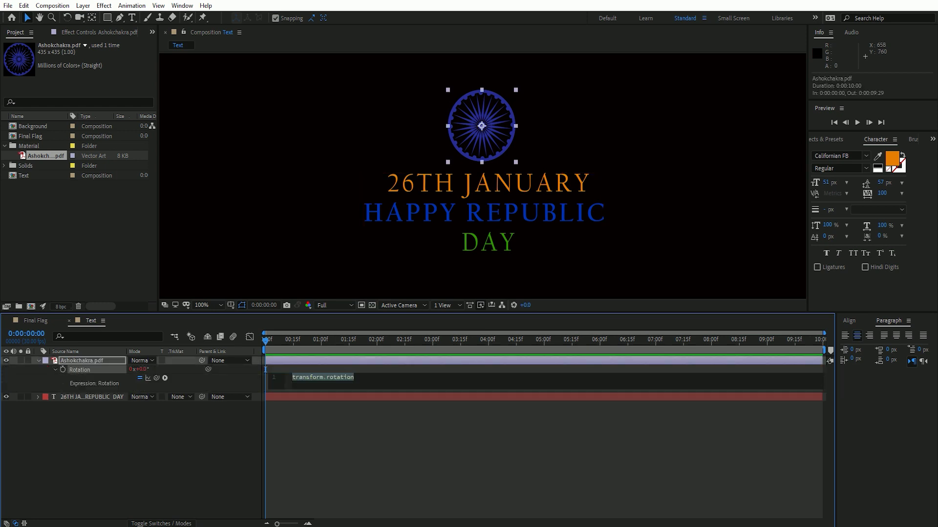
text(time)
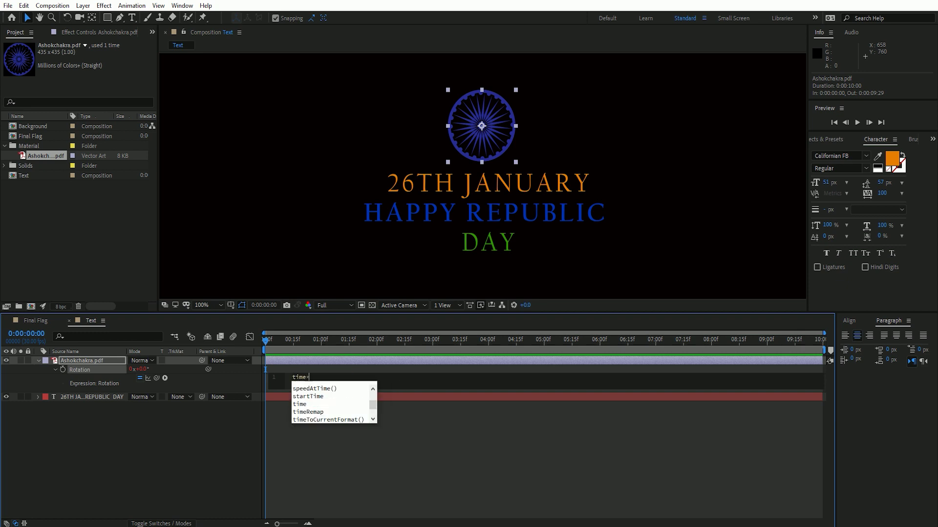
text(*50)
key(KP_Enter)
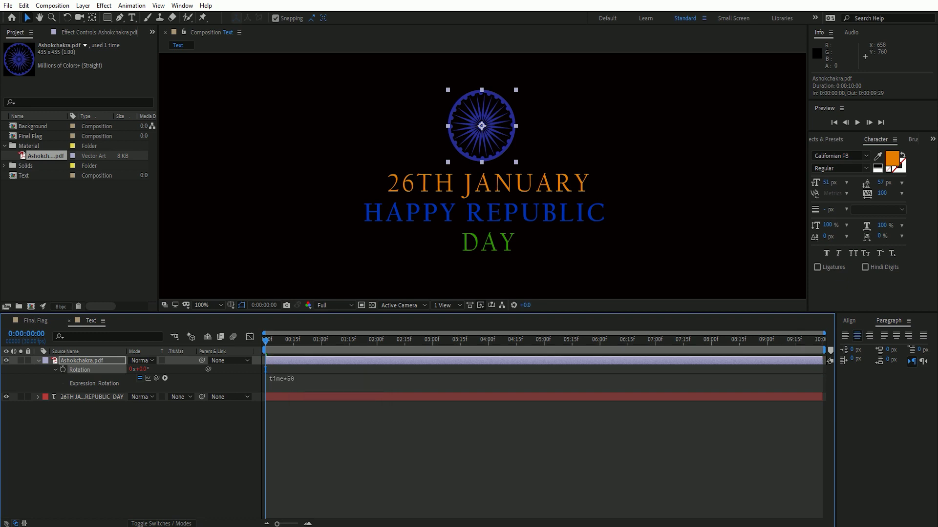
click(857, 122)
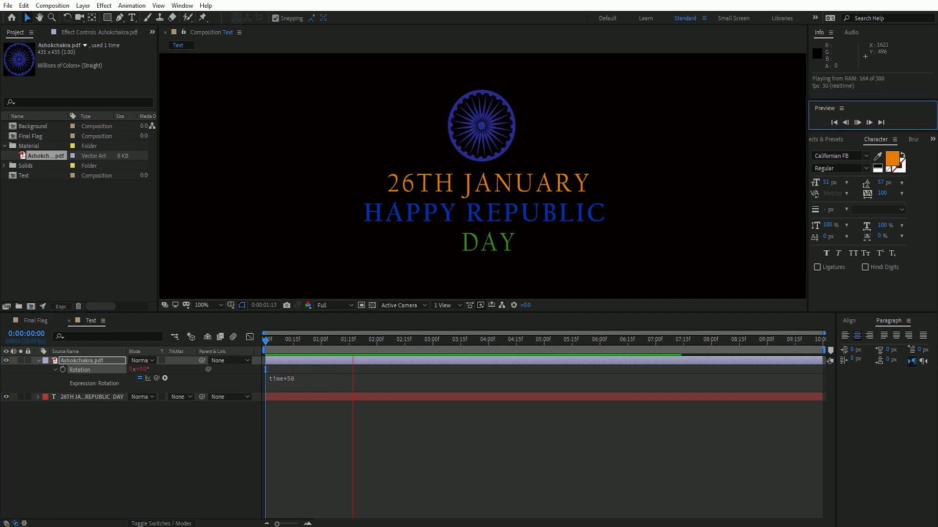
click(39, 360)
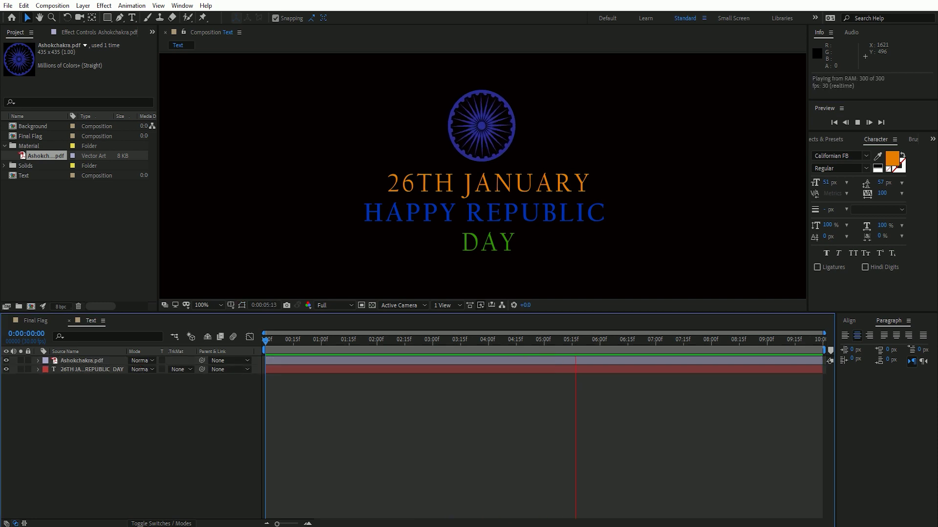
- Keyframe the text layer's Opacity at 0% at 2 seconds and 100% at 4 seconds
key(space)
key(Page_Up)
key(Page_Up)
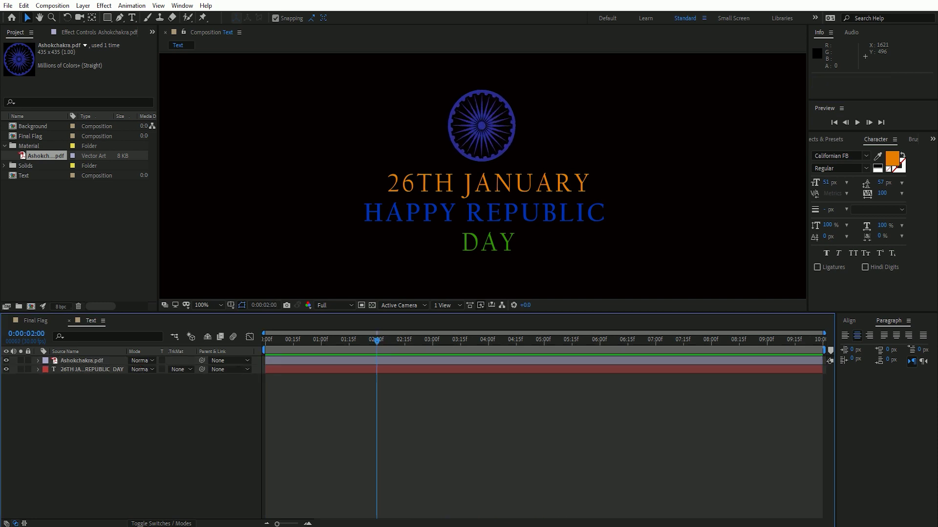
click(487, 192)
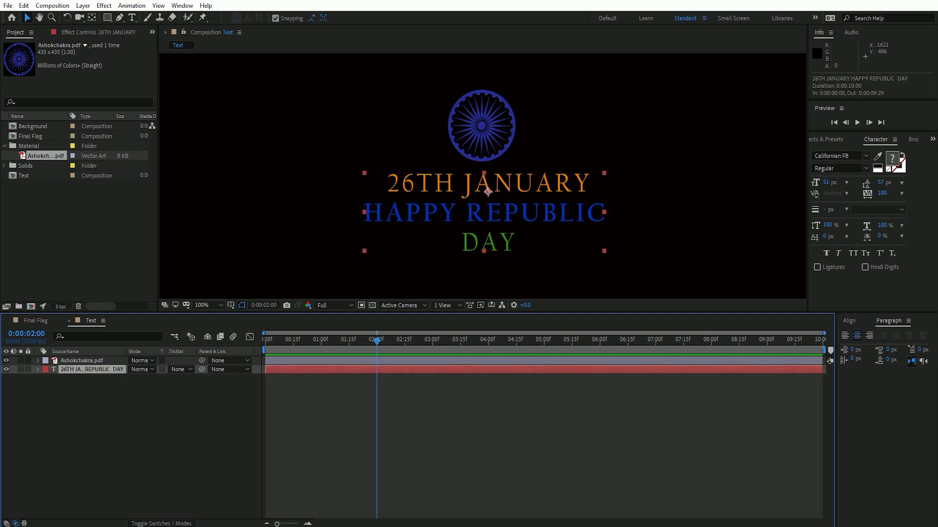
key(t)
key(alt+shift+t)
text(100)
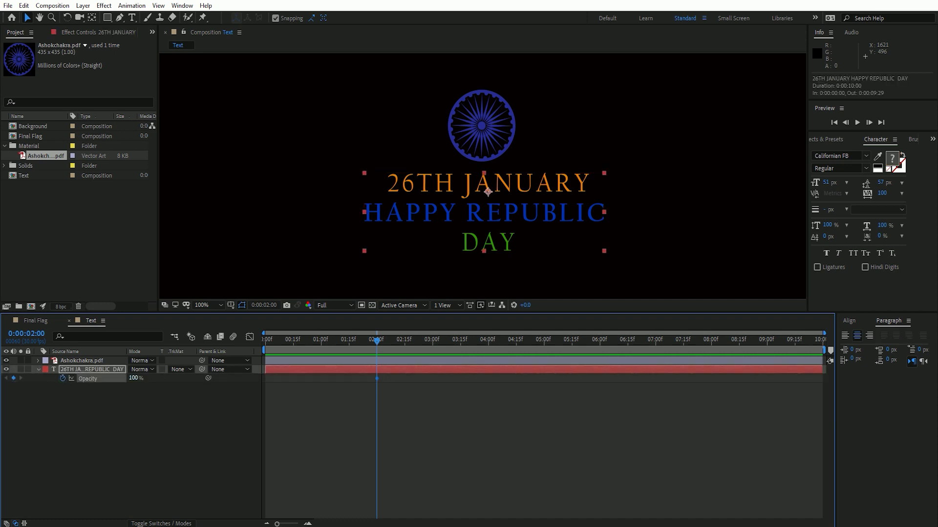
key(Return)
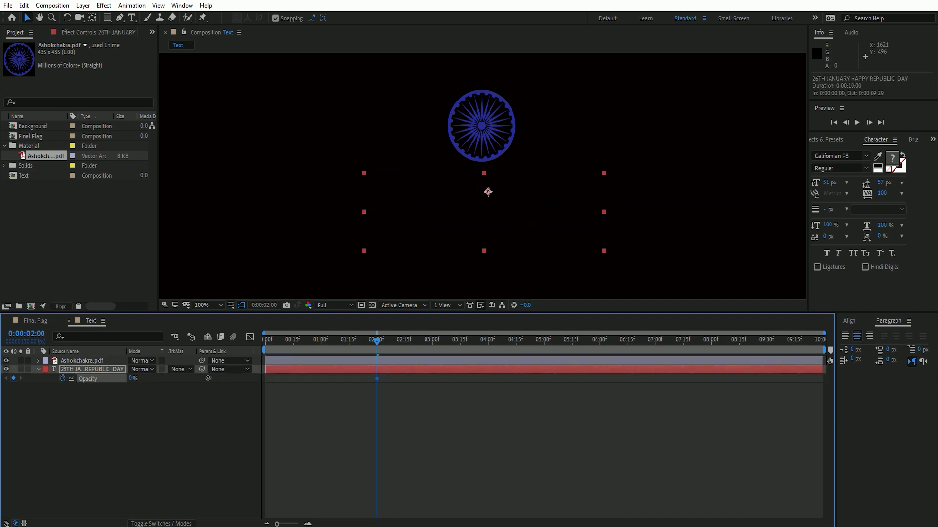
key(space)
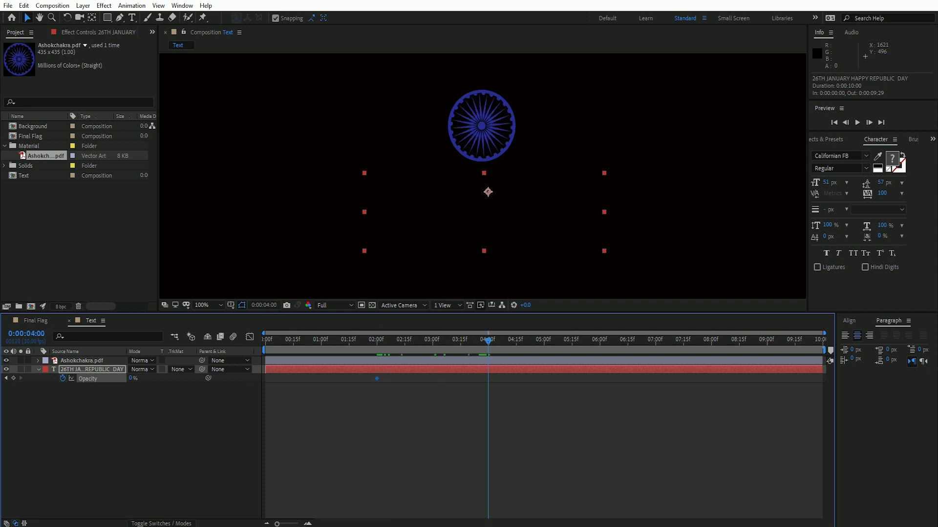
click(131, 378)
text(100)
key(Return)
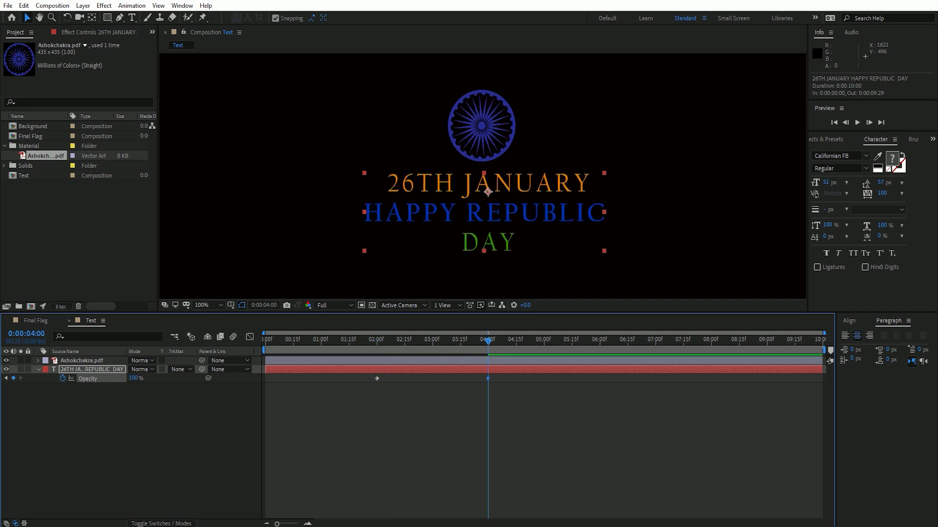
- Apply Easy Ease to both opacity keyframes and stretch the ease in the Graph Editor
drag(572, 408, 371, 375)
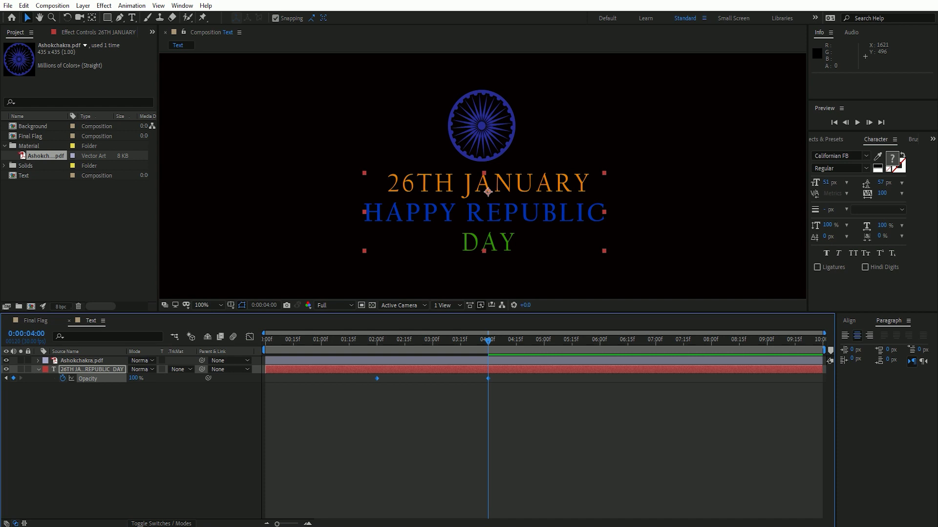
right_click(376, 378)
mouse_move(429, 508)
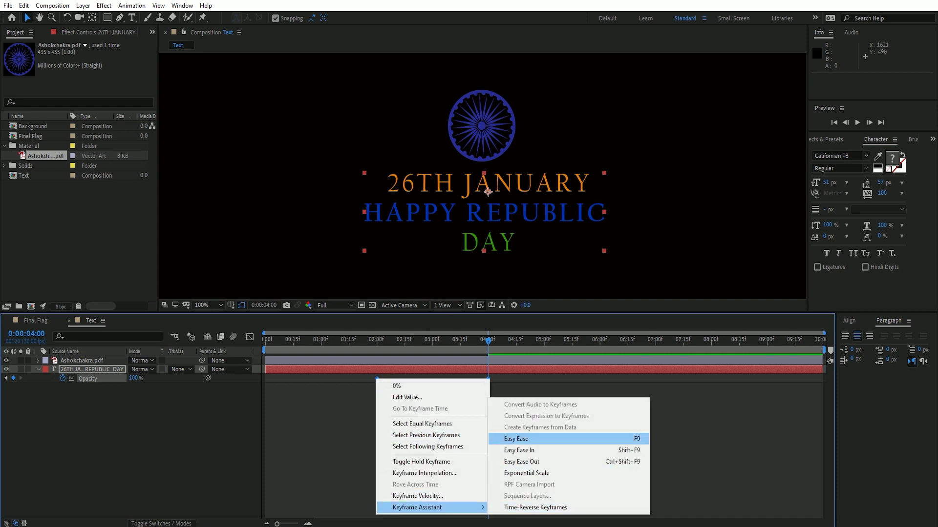
click(517, 438)
click(249, 337)
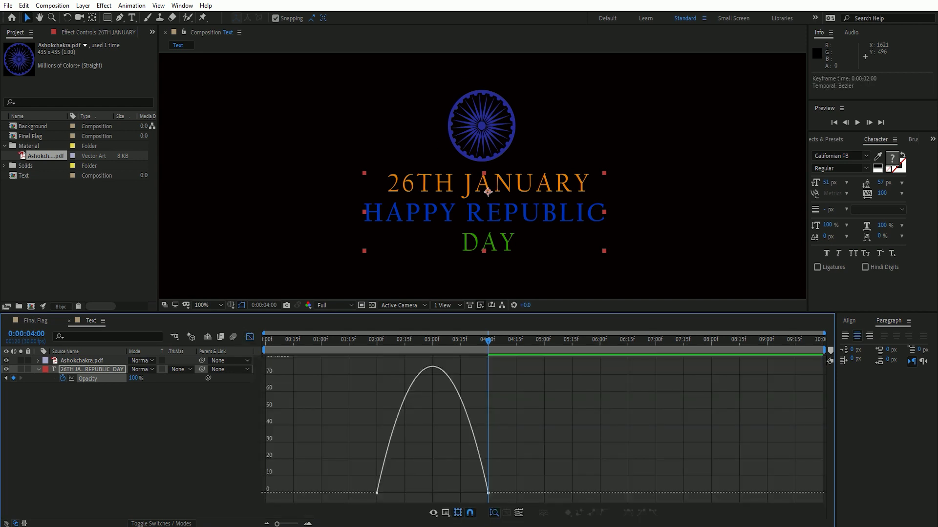
drag(546, 501, 375, 357)
drag(470, 492, 440, 493)
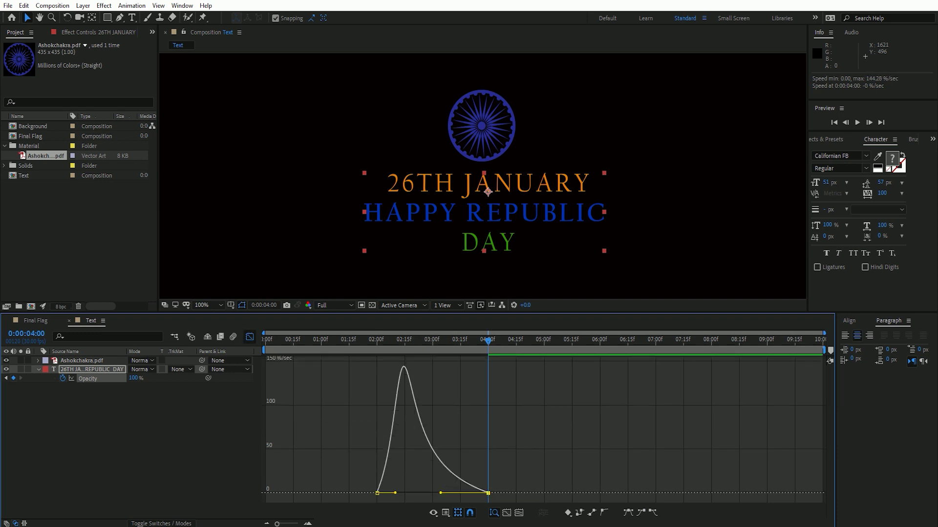
key(shift+F3)
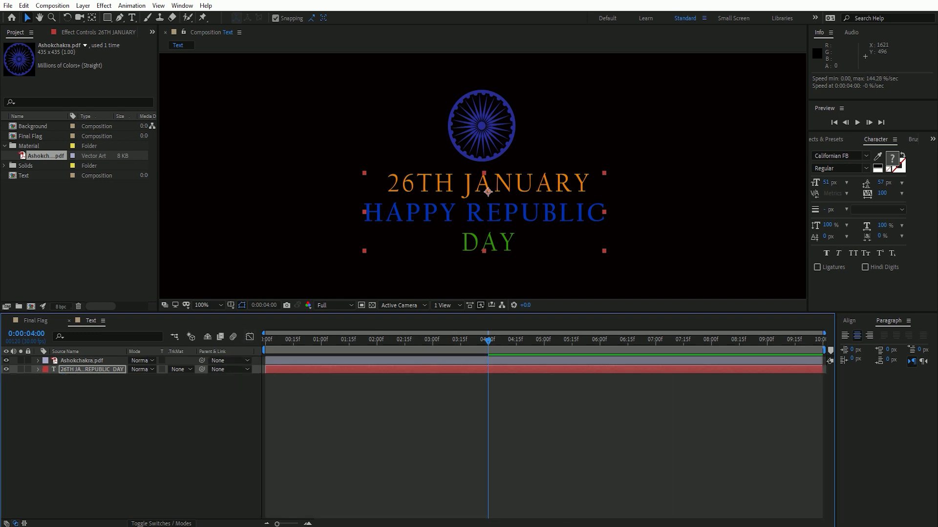
key(u)
key(F2)
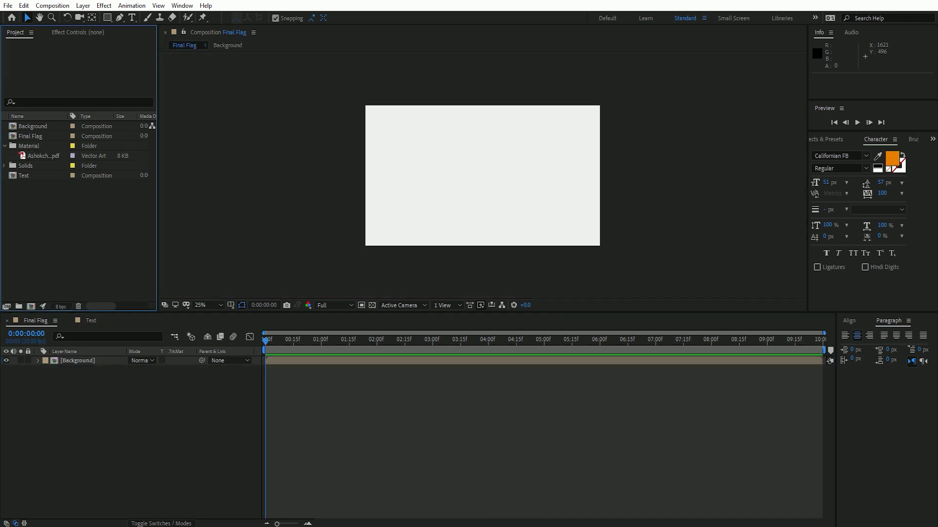
- Drop the Text composition above Background in Final Flag, then reopen Text
drag(24, 176, 64, 358)
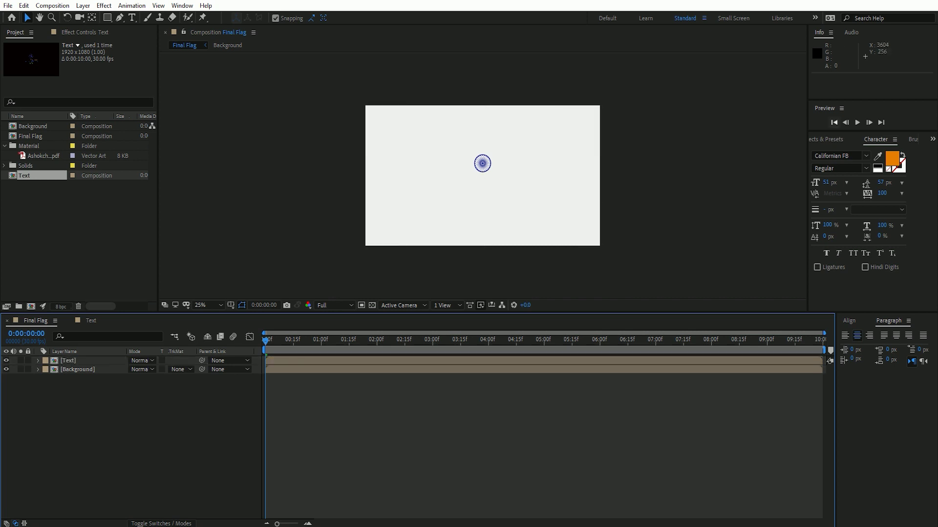
click(834, 122)
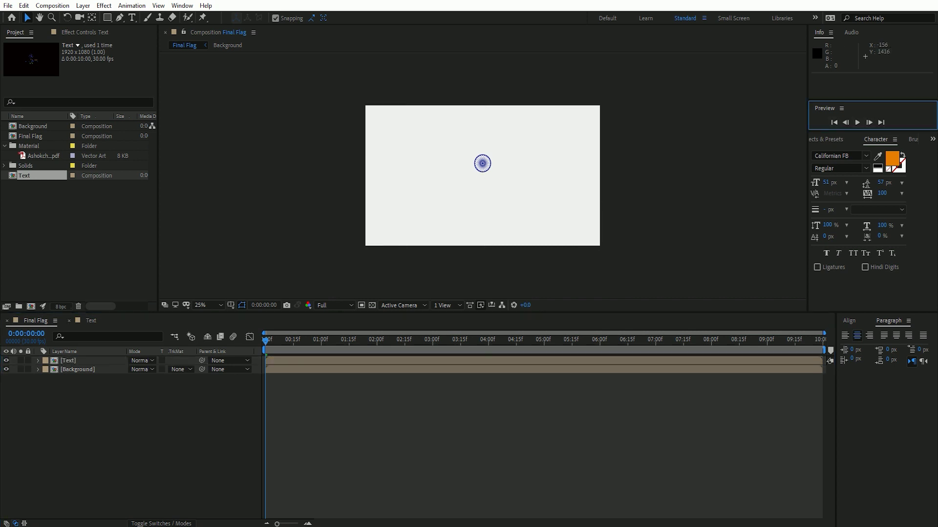
double_click(67, 360)
click(81, 360)
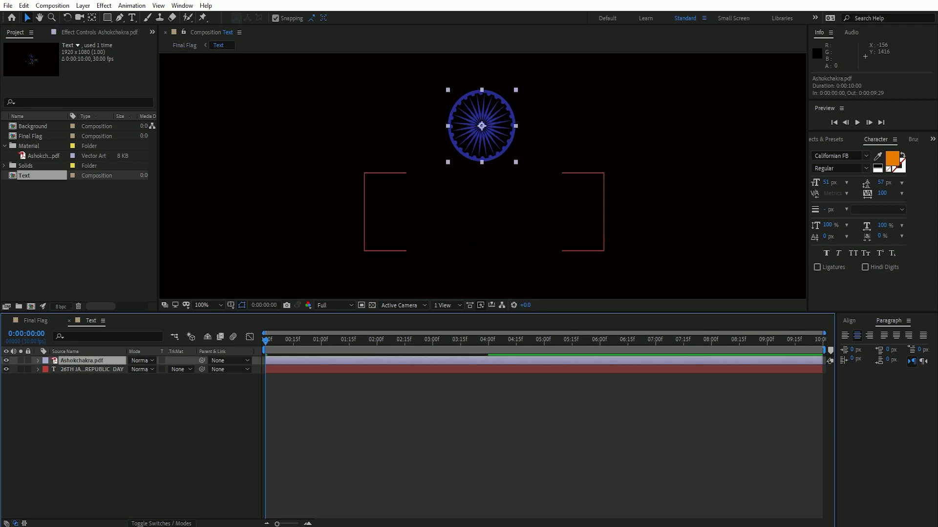
- Keyframe the Ashokchakra's Opacity at 0% at 2 seconds and 100% at 4 seconds
key(t)
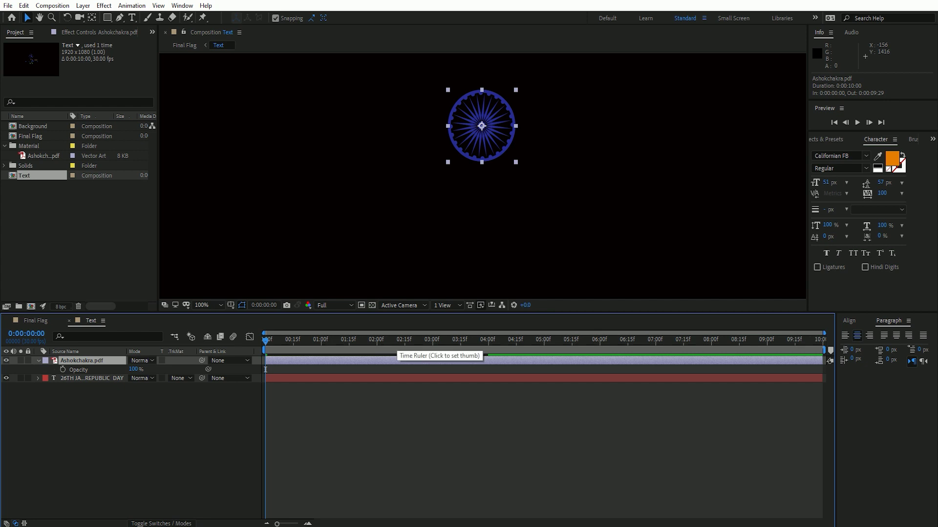
click(376, 339)
click(62, 369)
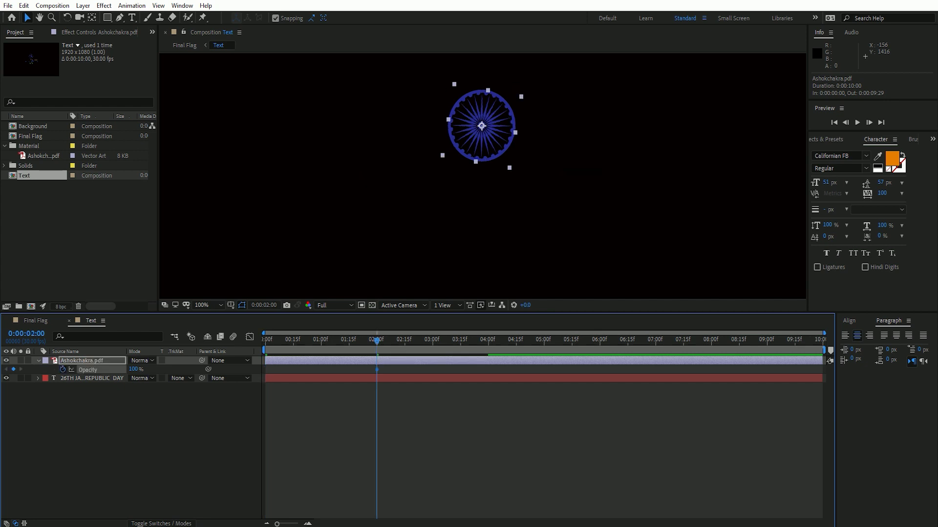
click(133, 370)
text(0)
key(Return)
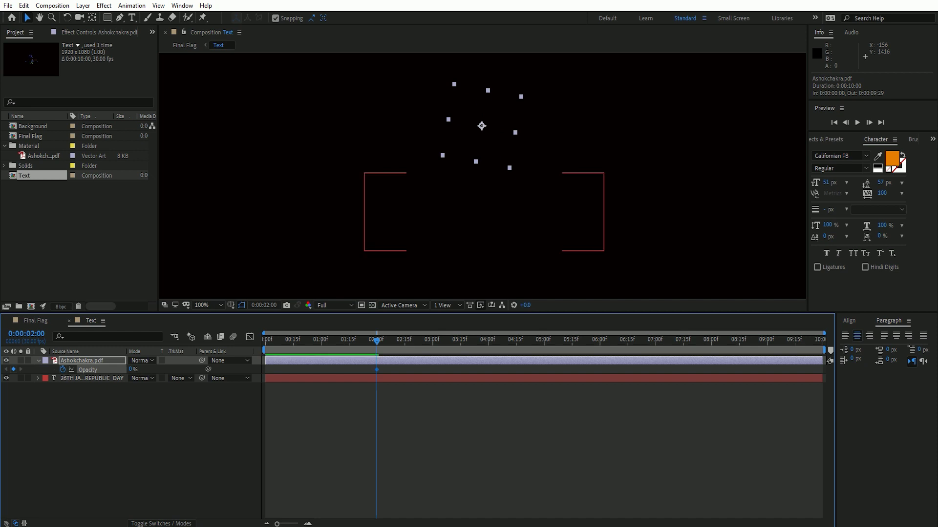
drag(377, 341, 488, 340)
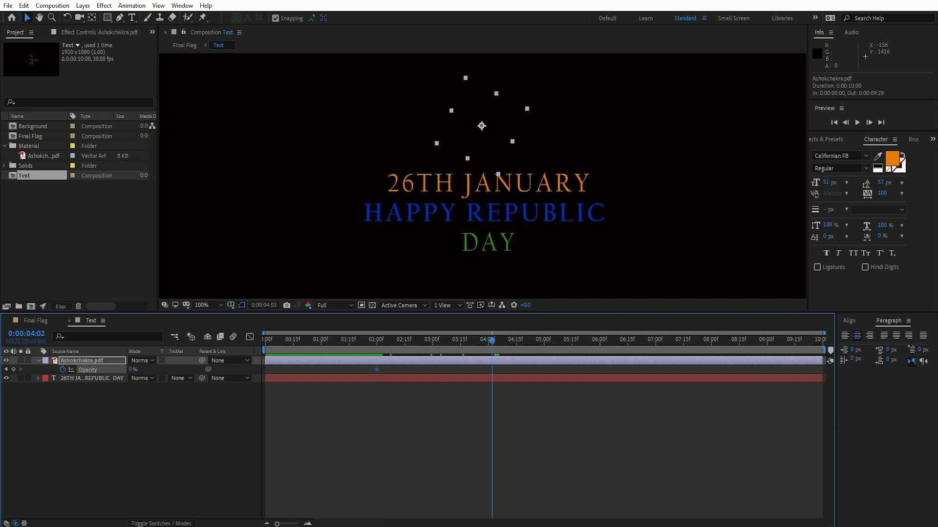
click(133, 369)
text(100)
key(Return)
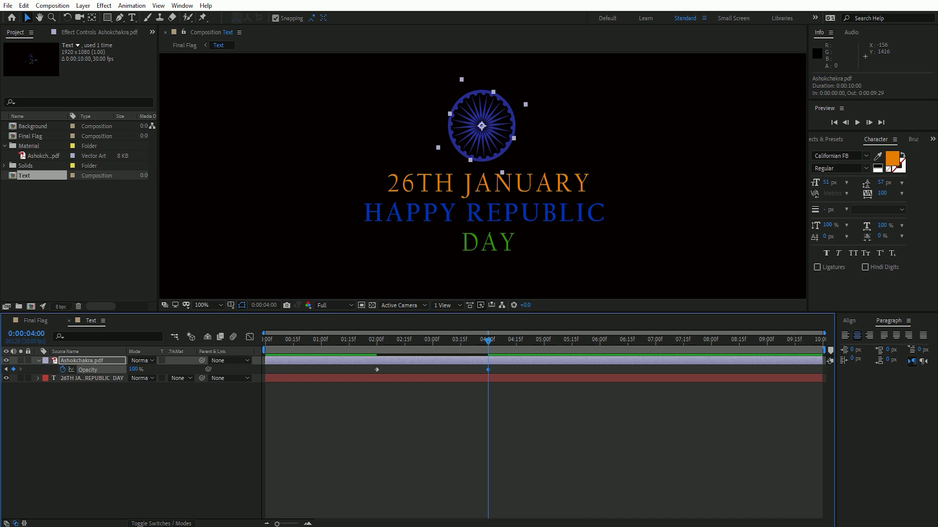
- Easy Ease both chakra opacity keyframes and lengthen the ease into 4:00 in the Graph Editor
drag(497, 374, 359, 368)
right_click(377, 370)
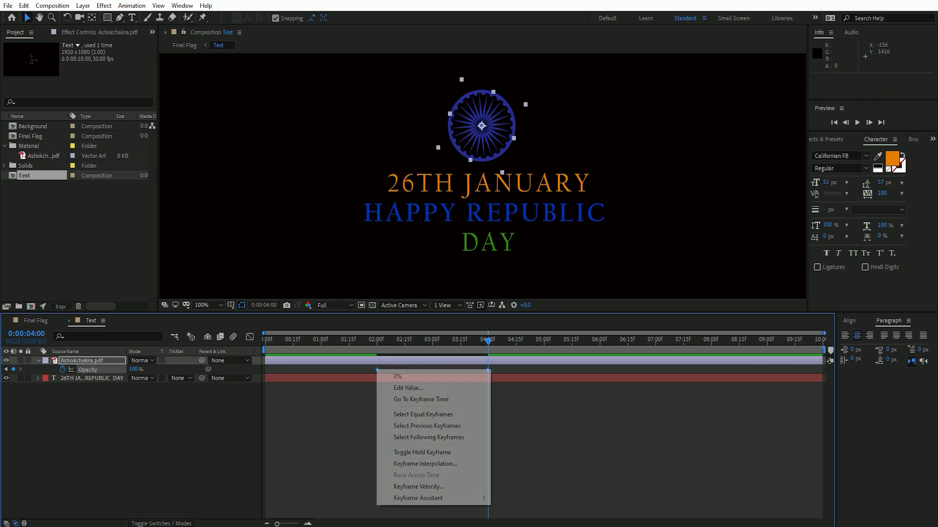
mouse_move(430, 498)
click(517, 429)
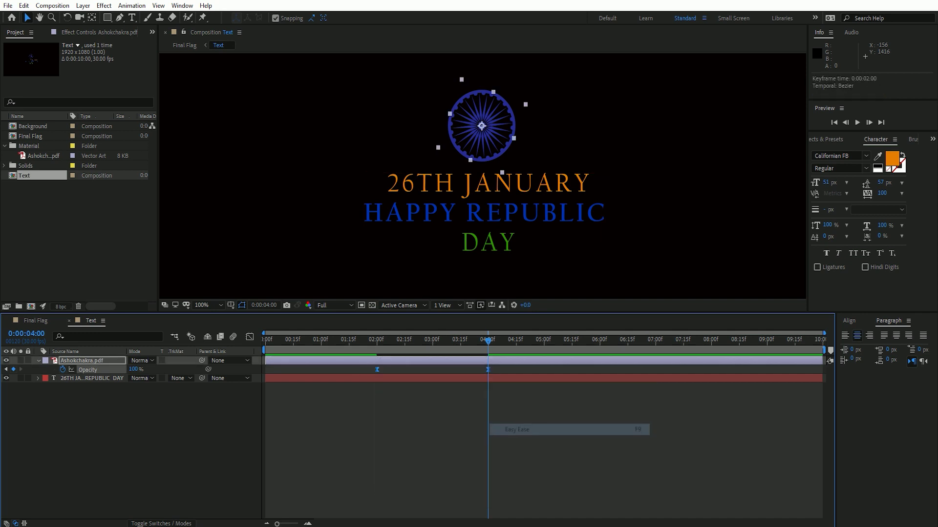
click(250, 337)
mouse_move(478, 450)
mouse_down()
mouse_move(512, 511)
mouse_move(446, 493)
mouse_up()
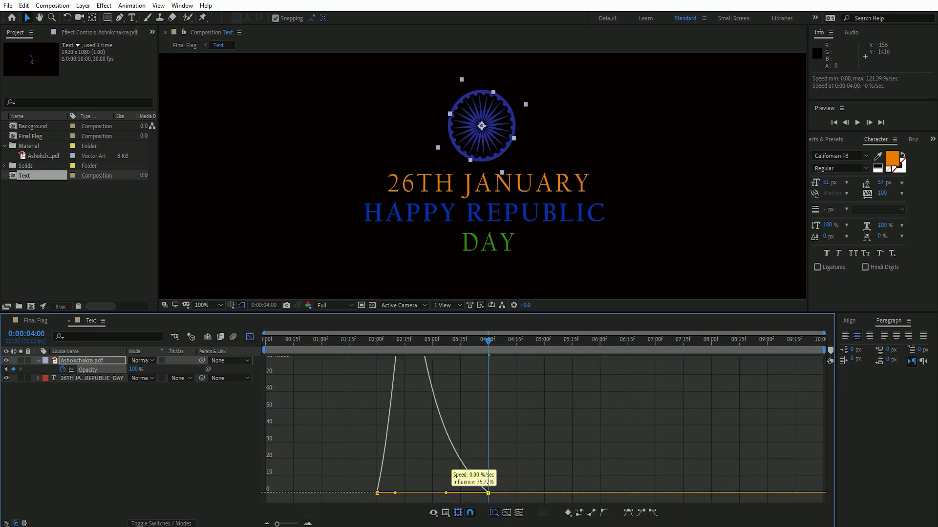
key(shift+F3)
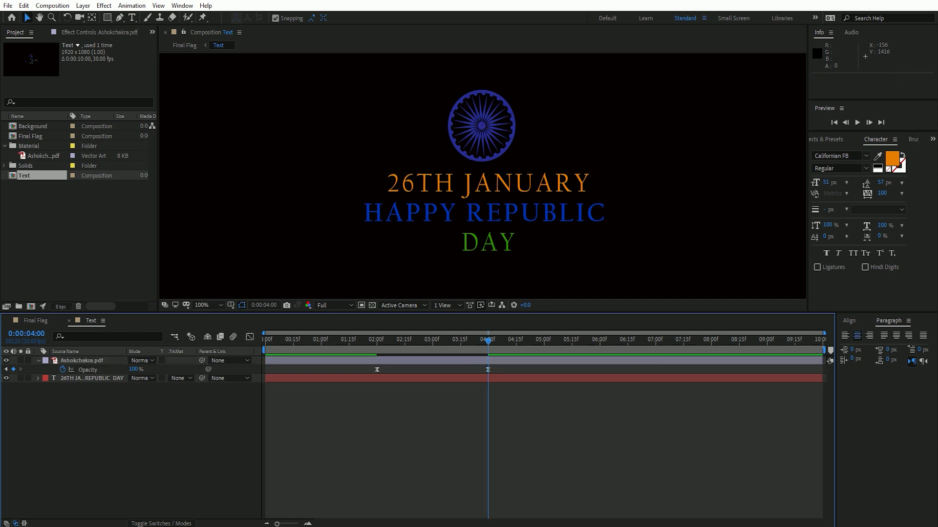
key(u)
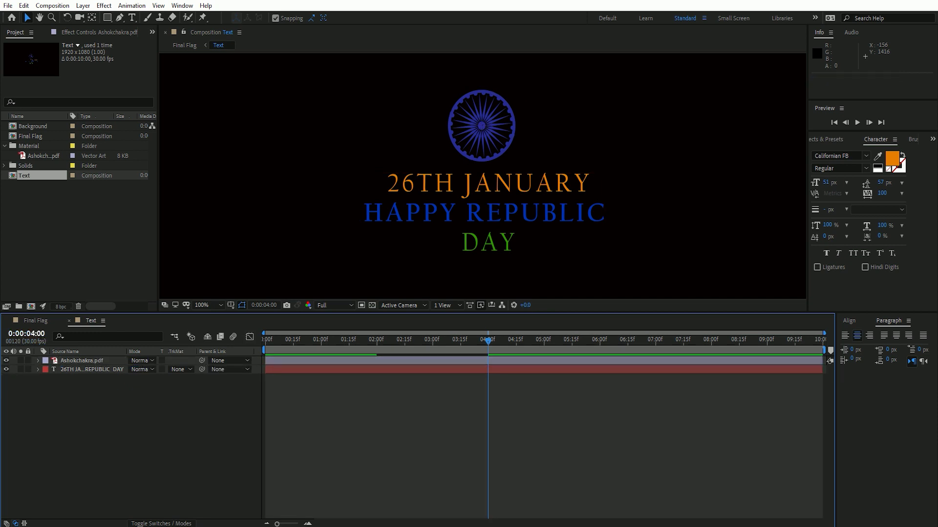
click(103, 321)
- Close the Text timeline, preview Final Flag from the start, then begin a new composition
click(140, 63)
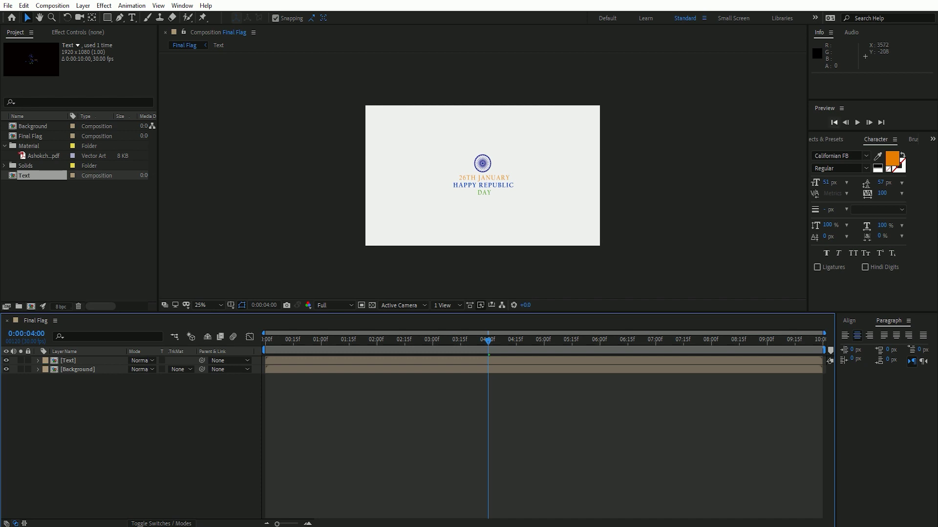
click(834, 122)
click(857, 122)
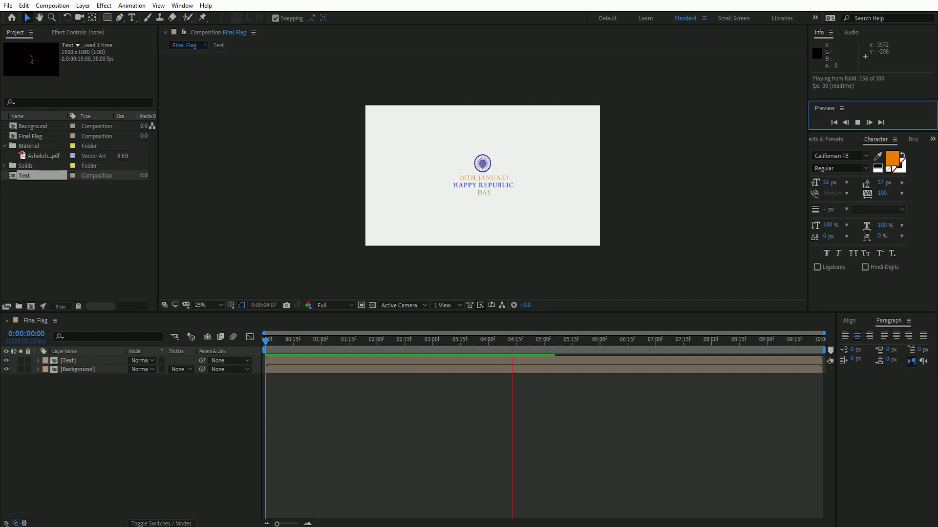
key(space)
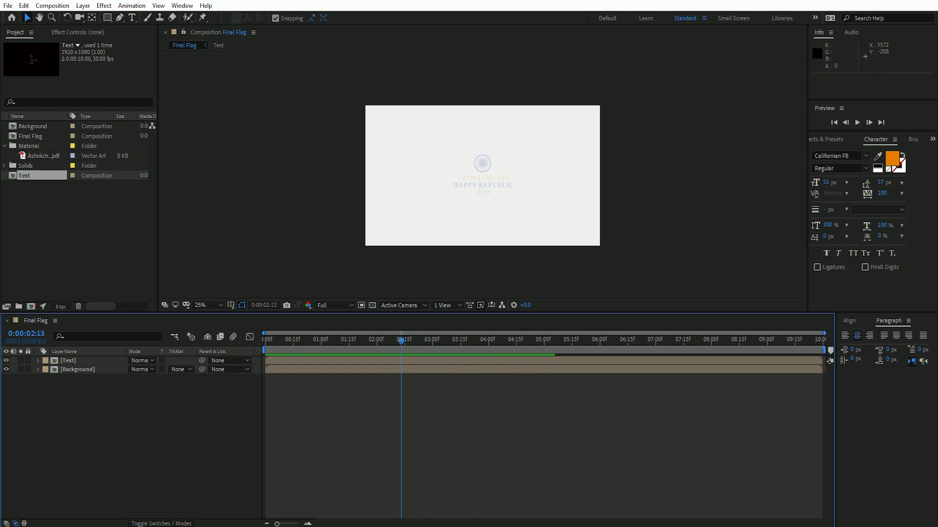
click(78, 234)
key(ctrl+n)
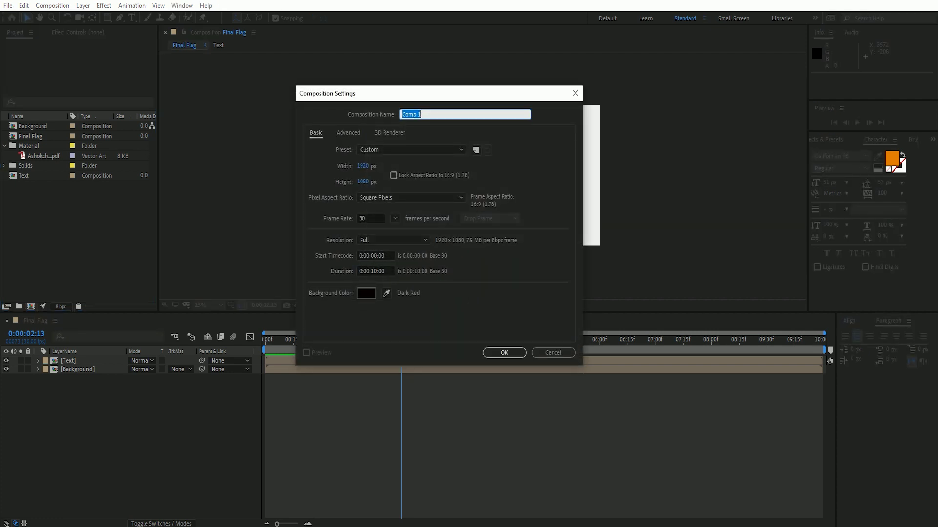
- Name the new 1920×1080, 30 fps composition 'Line' and create it
text(Lin)
text(e Waves)
key(ctrl+shift+Left)
key(BackSpace)
key(Return)
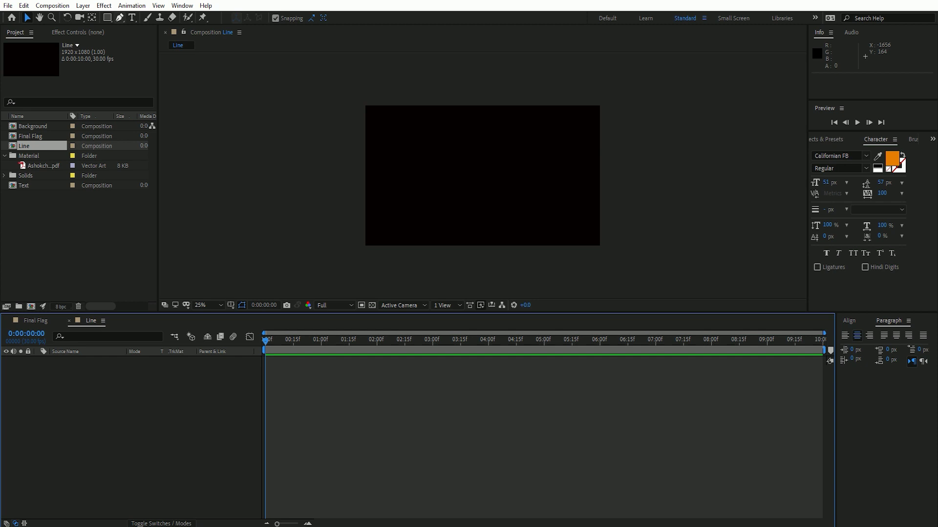
- Switch to the Pen tool and give new shapes no fill and a green stroke
click(120, 17)
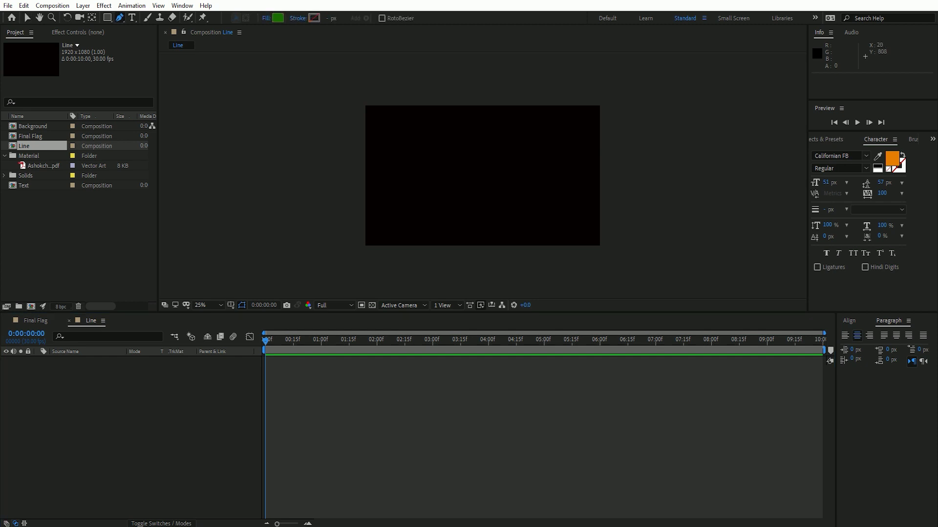
click(266, 18)
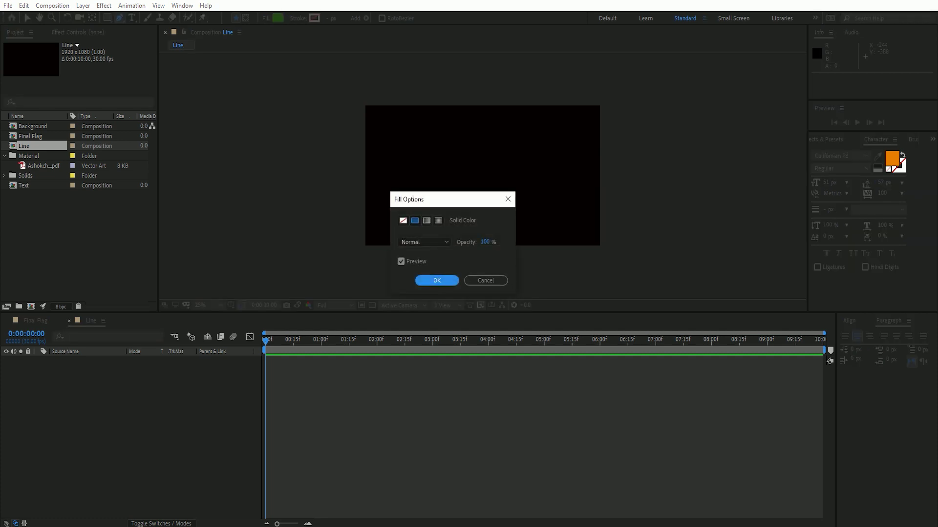
click(437, 281)
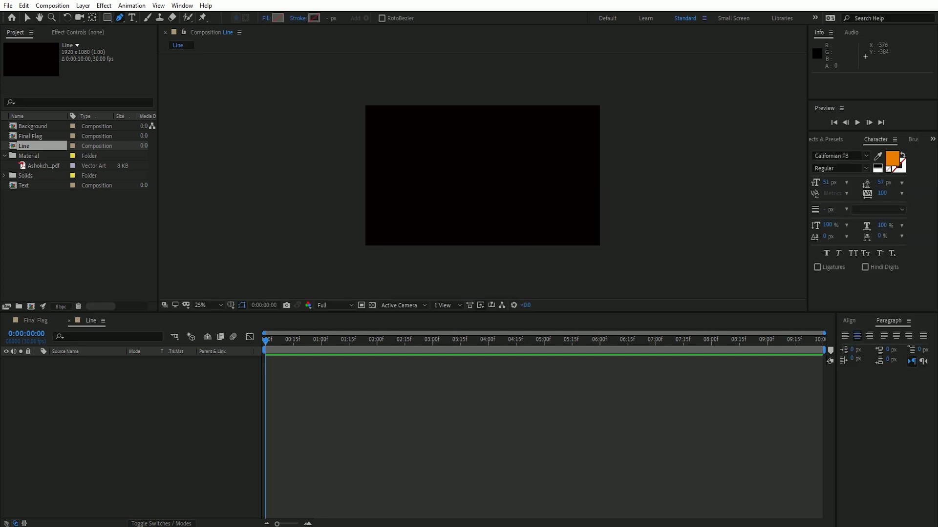
click(314, 18)
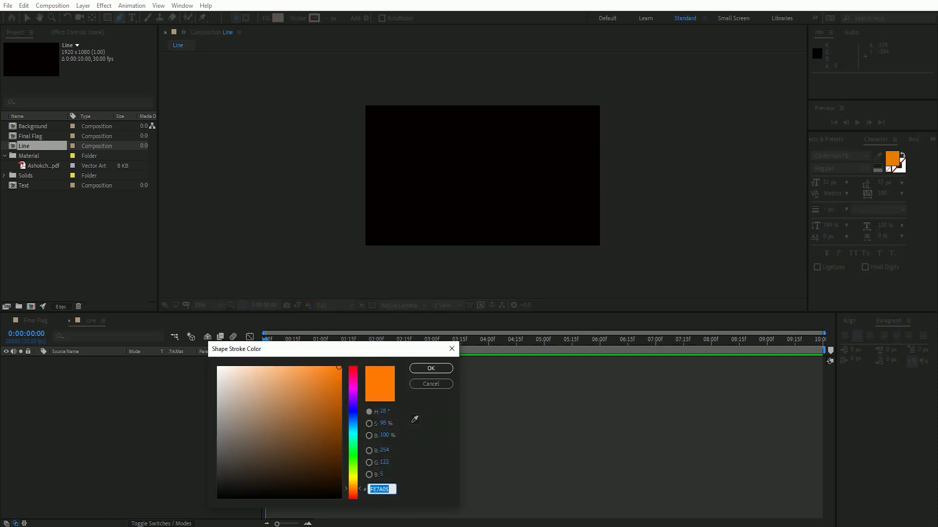
text(05FE57)
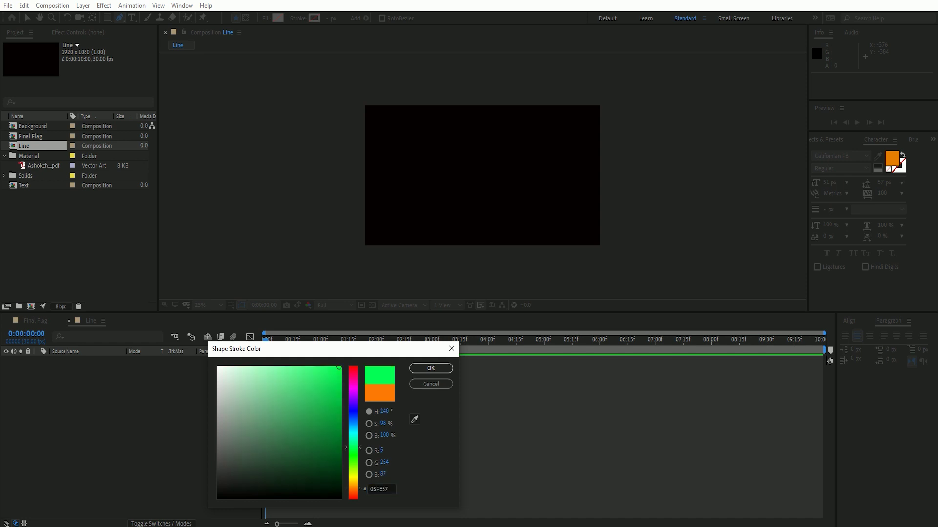
text(1CFE05)
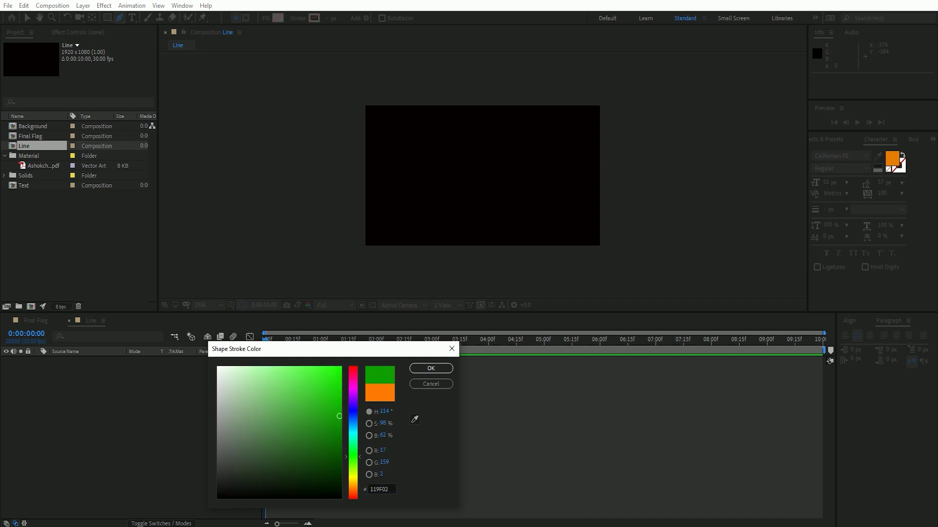
click(431, 368)
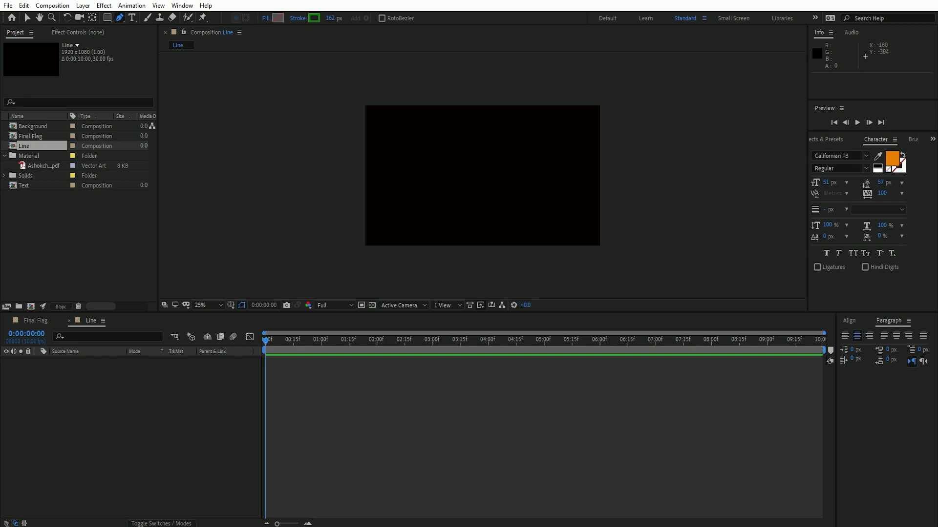
- Set a 2 px stroke and draw a curved wave extending past the frame's right edge
click(331, 18)
text(2)
key(Return)
click(367, 213)
mouse_move(415, 210)
mouse_down()
mouse_move(450, 223)
mouse_move(479, 209)
mouse_up()
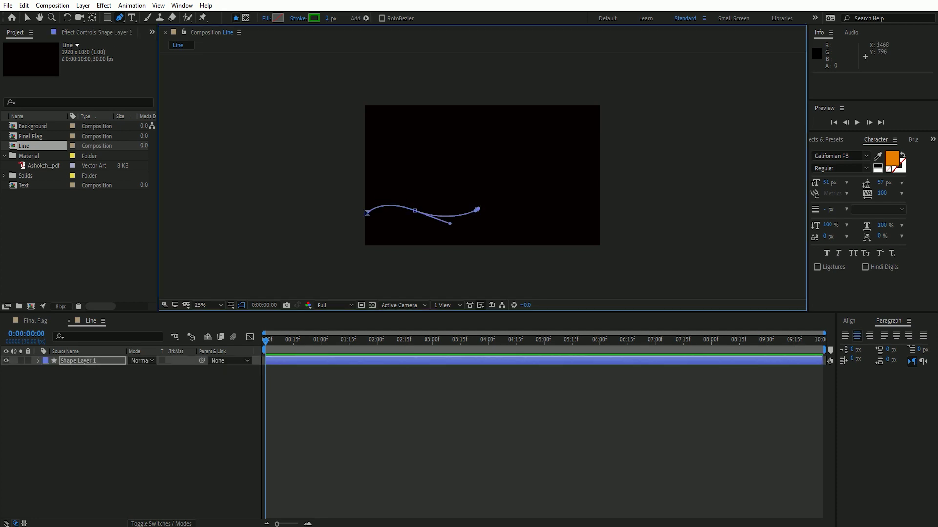
mouse_move(535, 215)
mouse_down()
mouse_move(558, 235)
mouse_move(613, 204)
mouse_move(663, 224)
mouse_up()
mouse_move(718, 214)
mouse_down()
mouse_move(724, 200)
mouse_move(778, 217)
mouse_up()
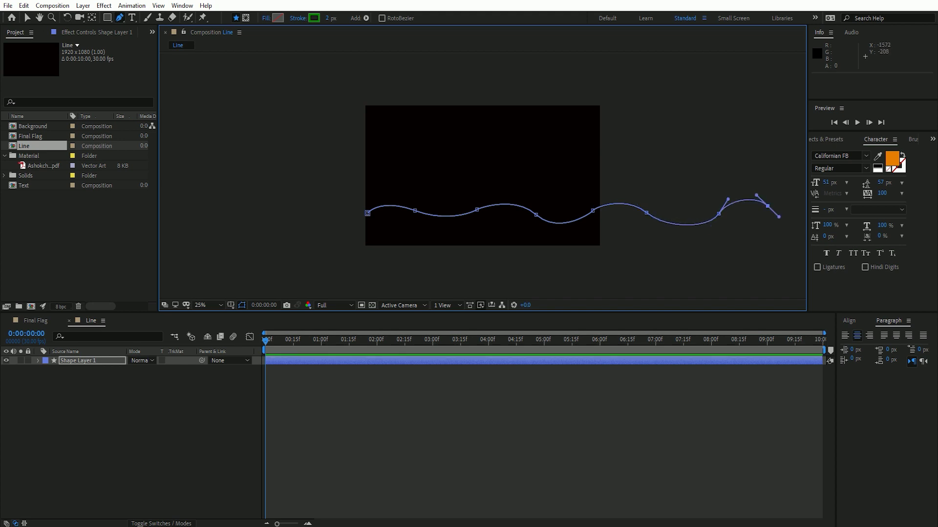
- Switch to the Selection tool and select Shape Layer 1 holding the wave
key(v)
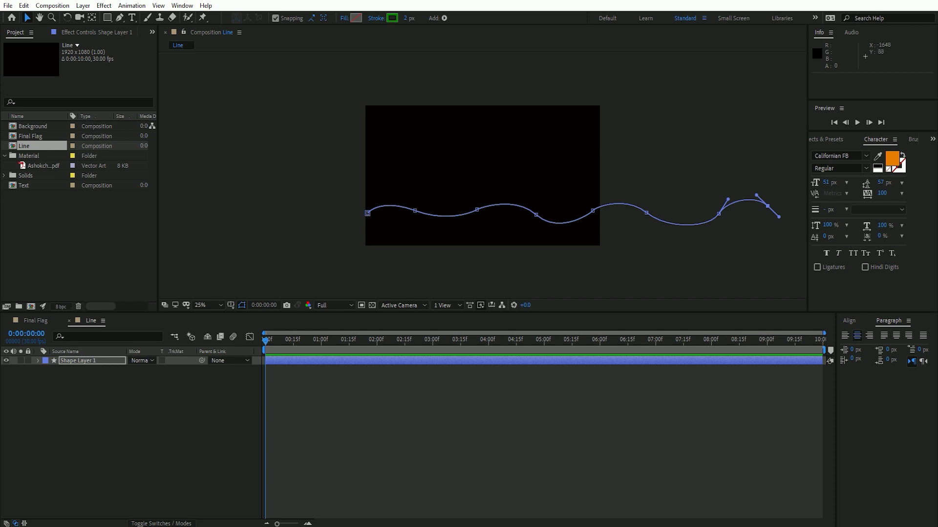
click(521, 202)
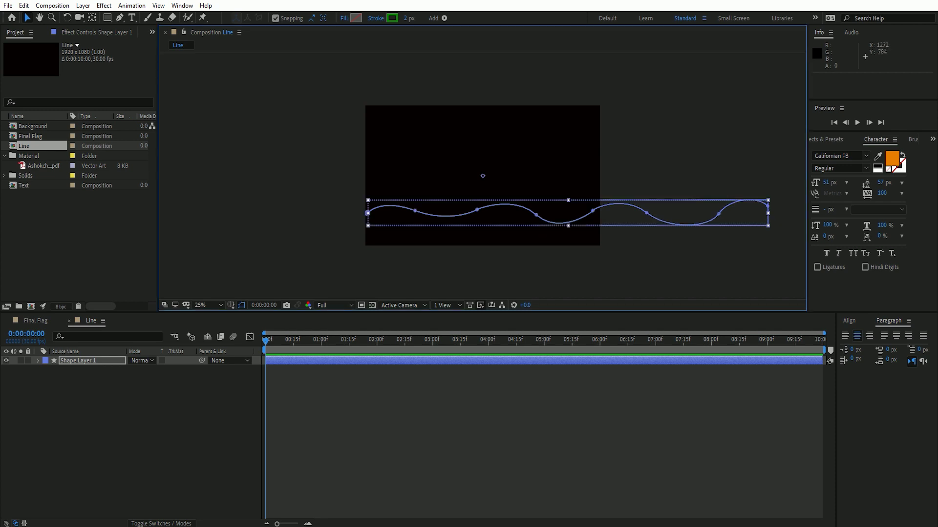
click(536, 214)
click(390, 440)
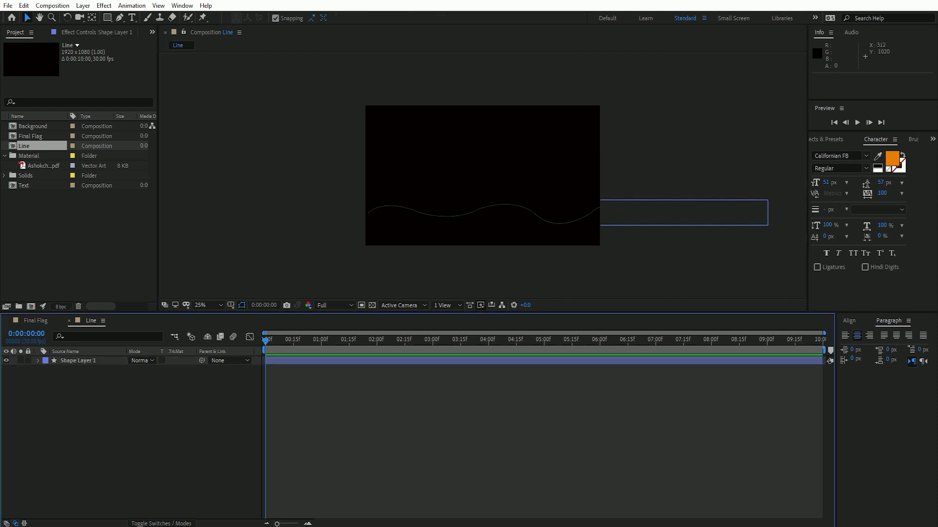
click(452, 213)
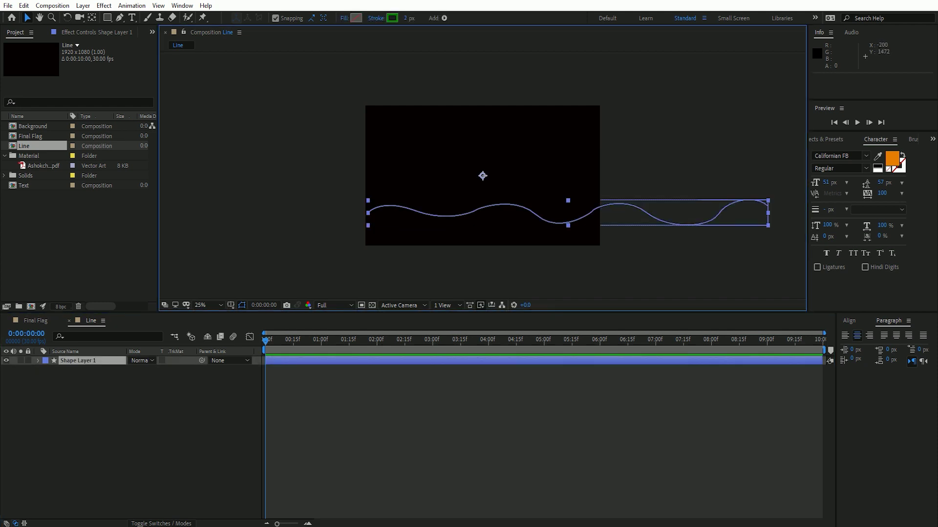
click(537, 360)
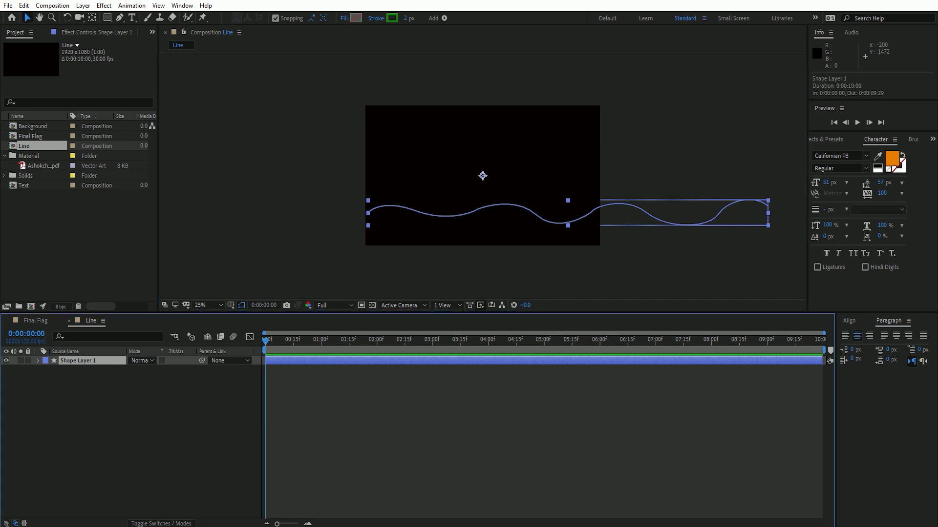
- Rename the shape layer to 'Line'
key(Return)
text(L)
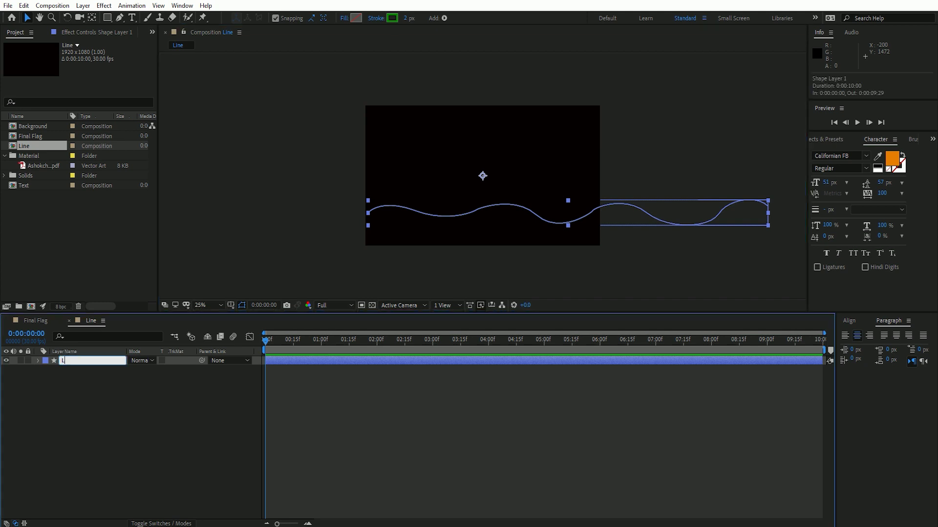
text(ine)
key(Return)
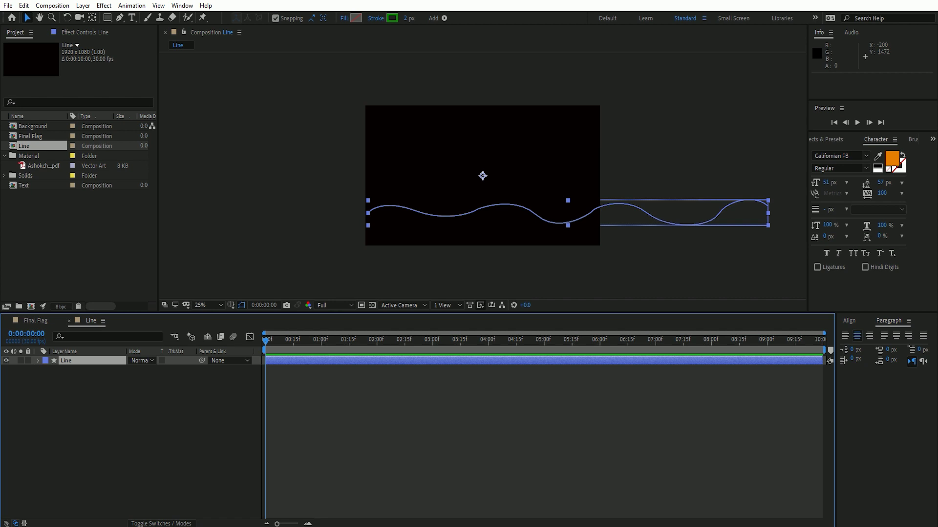
- Set the Line layer's Scale to 300% width by 100% height
key(s)
click(145, 369)
text(300)
key(Tab)
text(0)
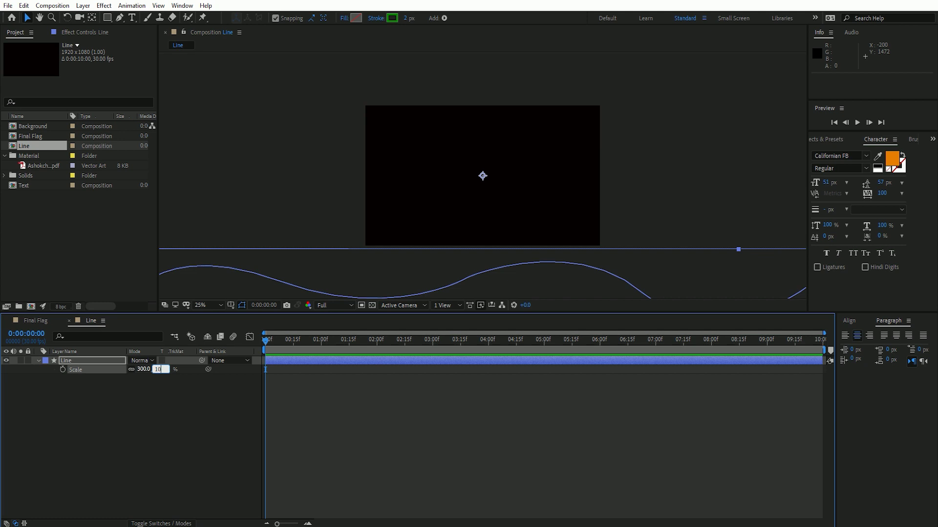
text(0)
key(Tab)
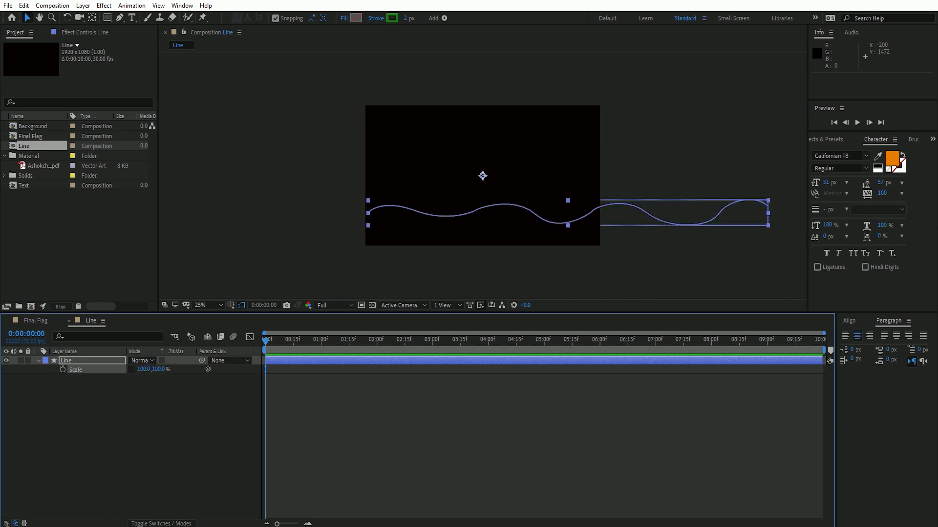
text(300)
key(Return)
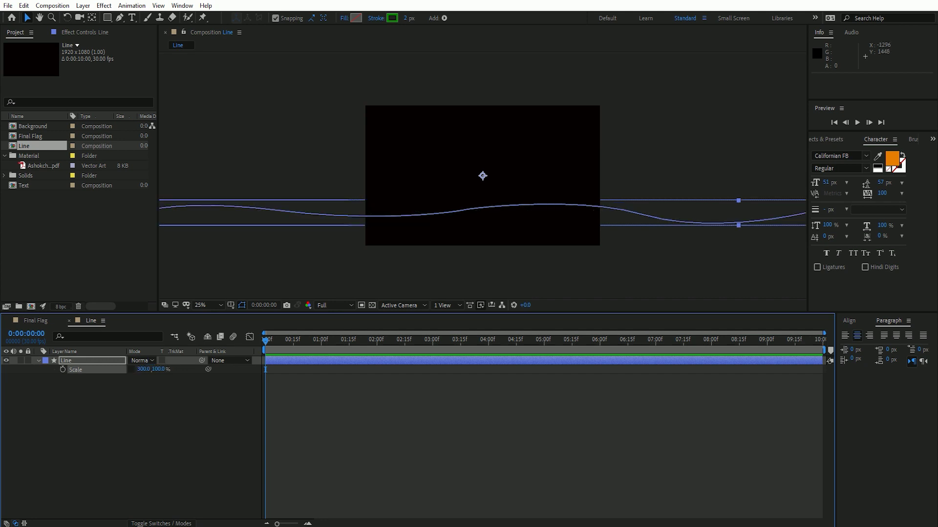
- Preview the stretched wave, stop playback and reselect the Line layer
click(265, 369)
key(space)
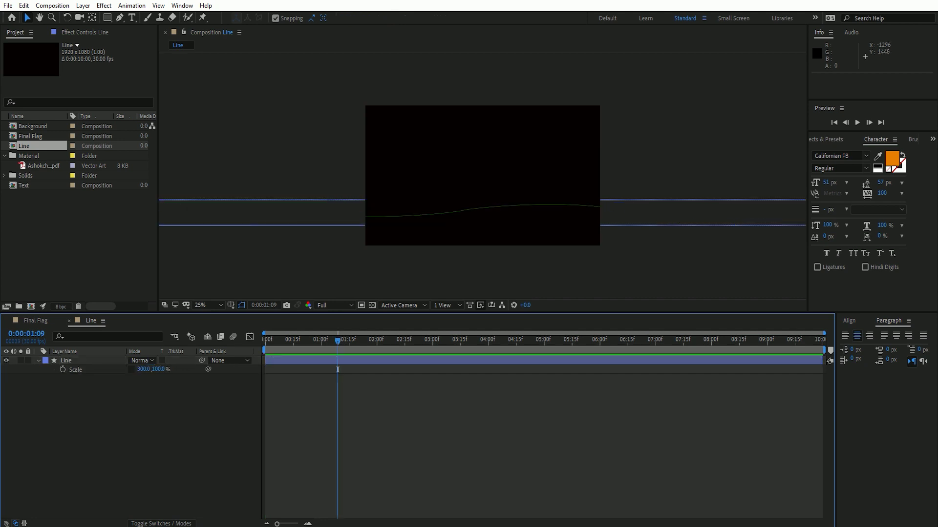
key(space)
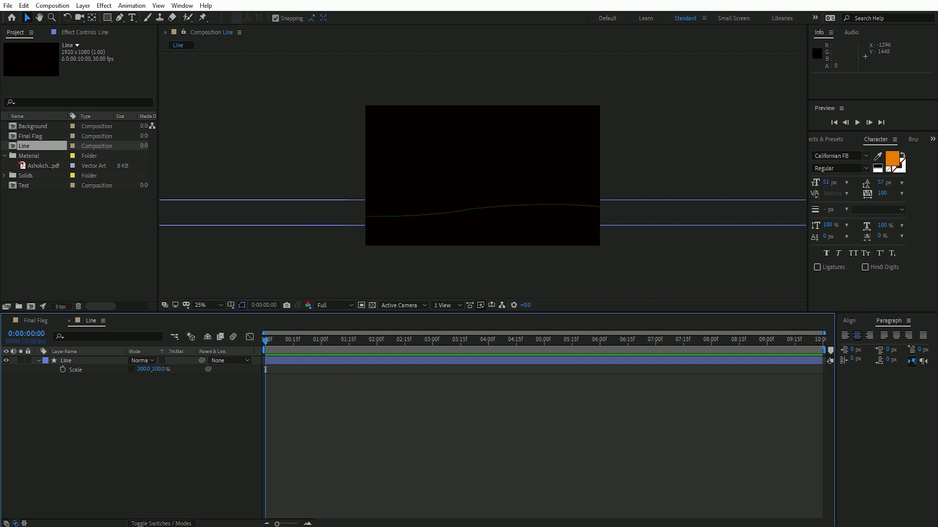
click(265, 370)
- Keyframe the Line Position at 0:00 with the wave off-screen left, around X -7081
key(p)
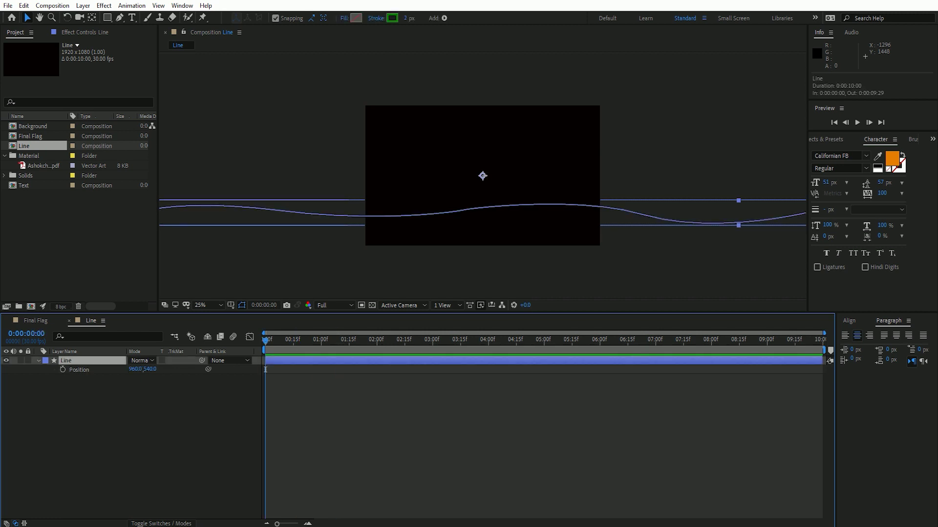
click(63, 369)
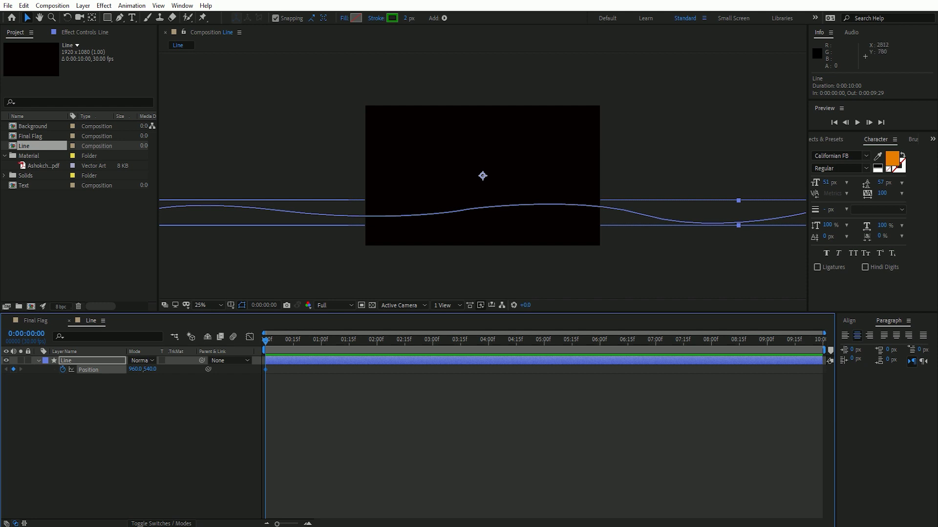
click(134, 369)
text(729)
key(Return)
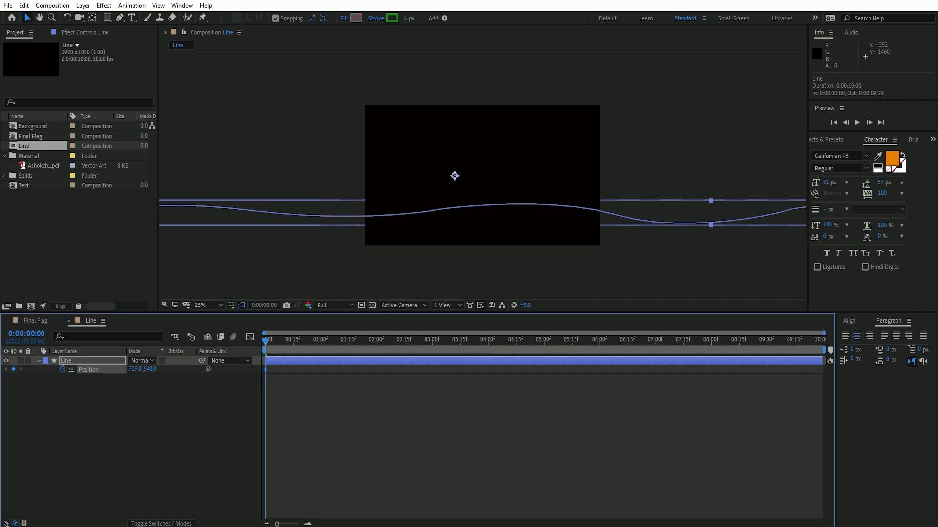
drag(454, 175, 223, 185)
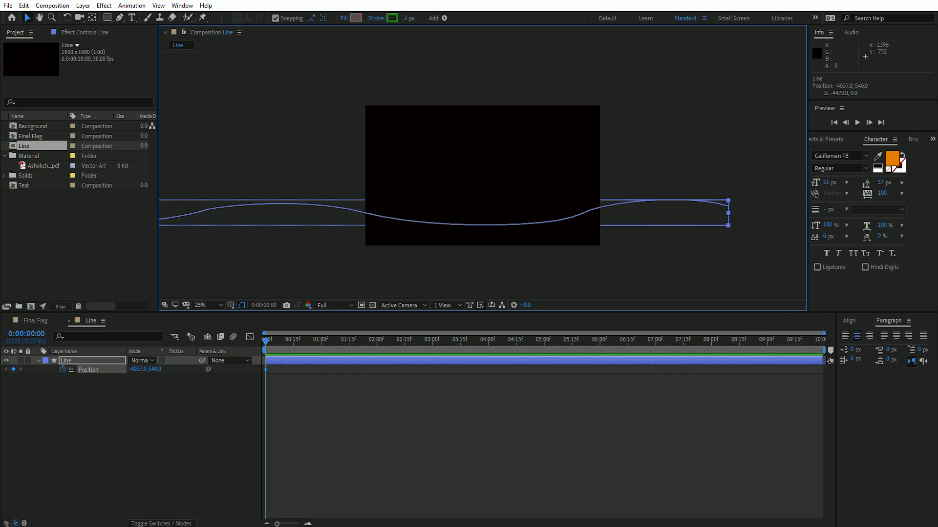
mouse_move(327, 225)
mouse_down()
mouse_move(320, 197)
mouse_move(286, 197)
mouse_up()
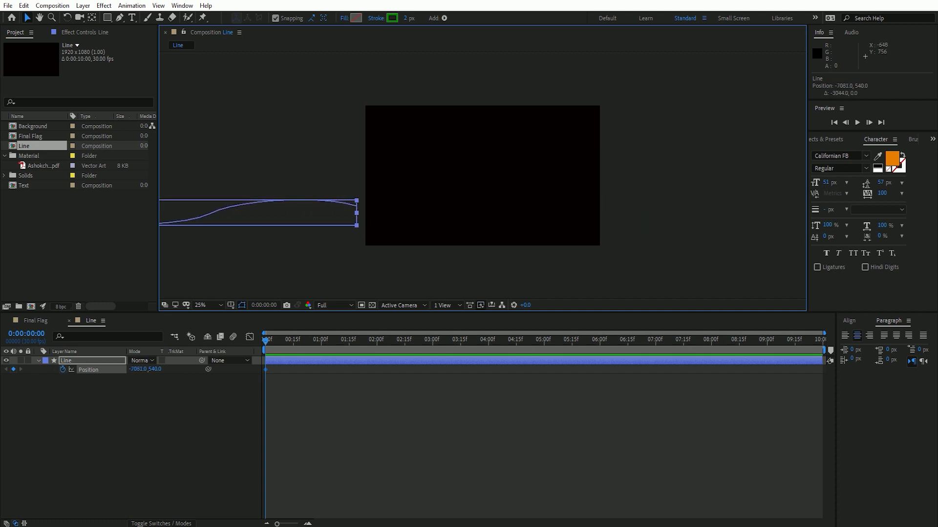
- At 8:00, drag the wave right to about X 2667 and select both Position keyframes
mouse_move(266, 339)
mouse_down()
mouse_move(665, 340)
mouse_move(653, 340)
mouse_up()
key(Page_Down)
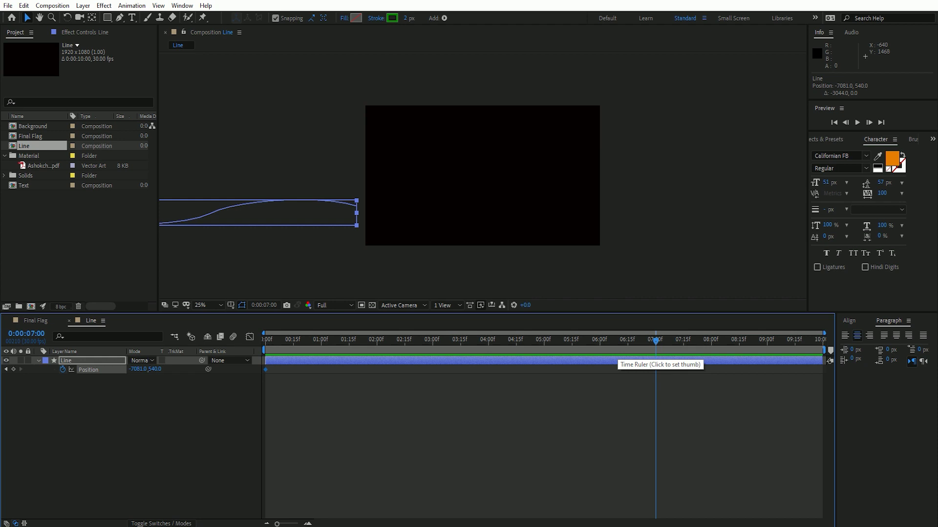
drag(655, 340, 711, 339)
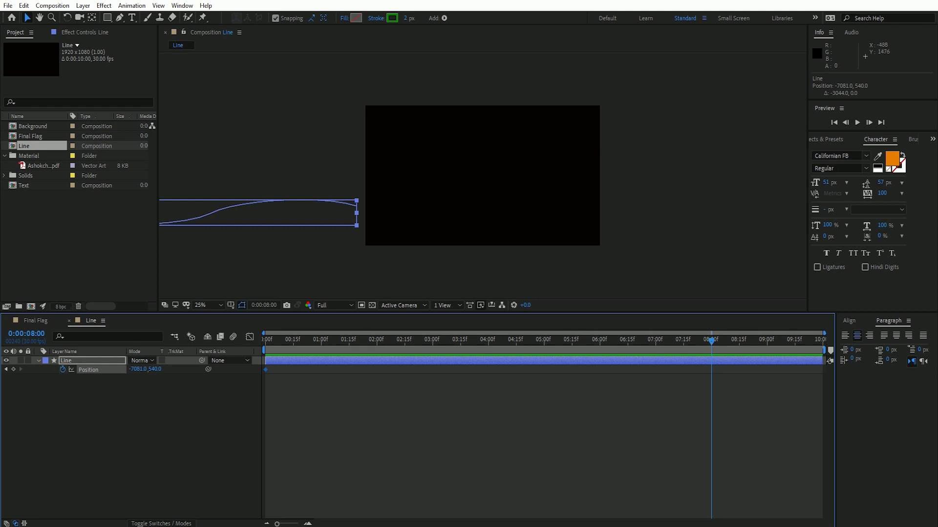
drag(225, 208, 725, 192)
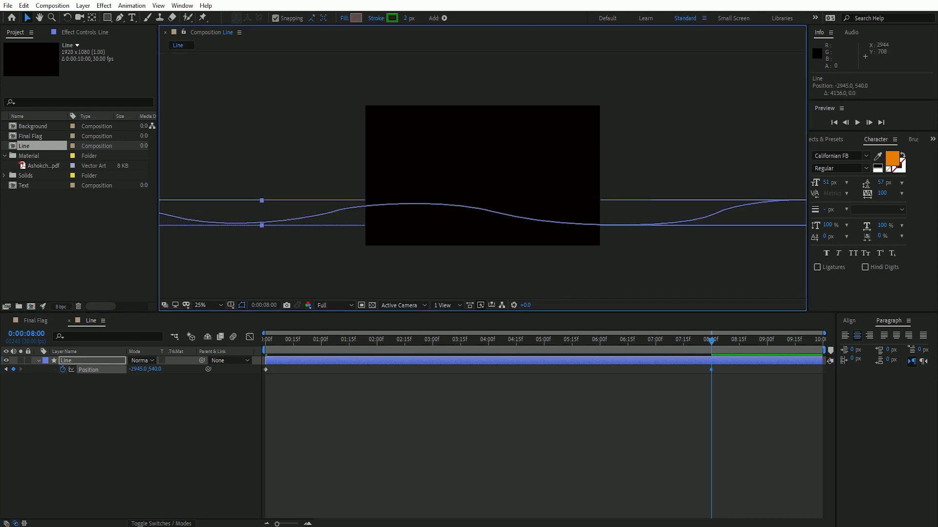
drag(269, 211, 721, 211)
mouse_move(277, 207)
mouse_down()
mouse_move(687, 203)
mouse_move(510, 211)
mouse_up()
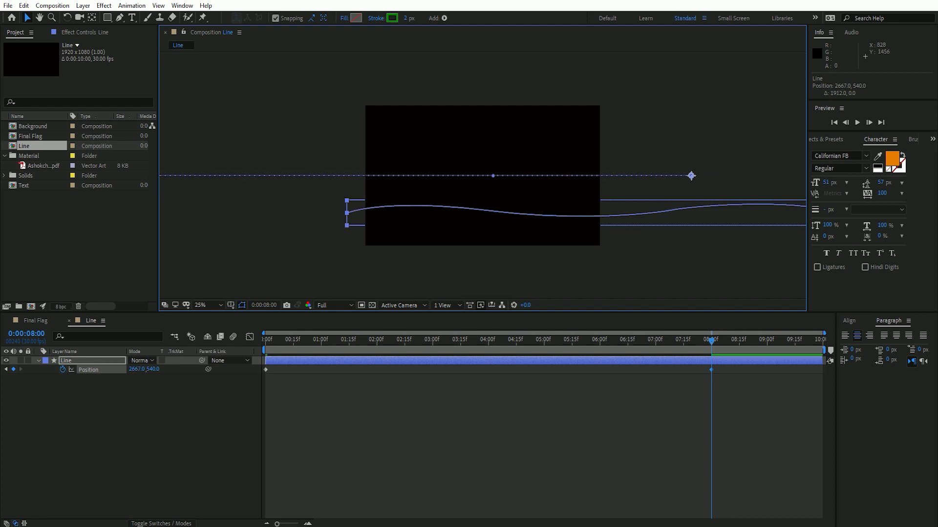
drag(723, 377, 263, 367)
- Easy Ease both Line Position keyframes and lengthen the ease into the 8:00 keyframe
right_click(266, 370)
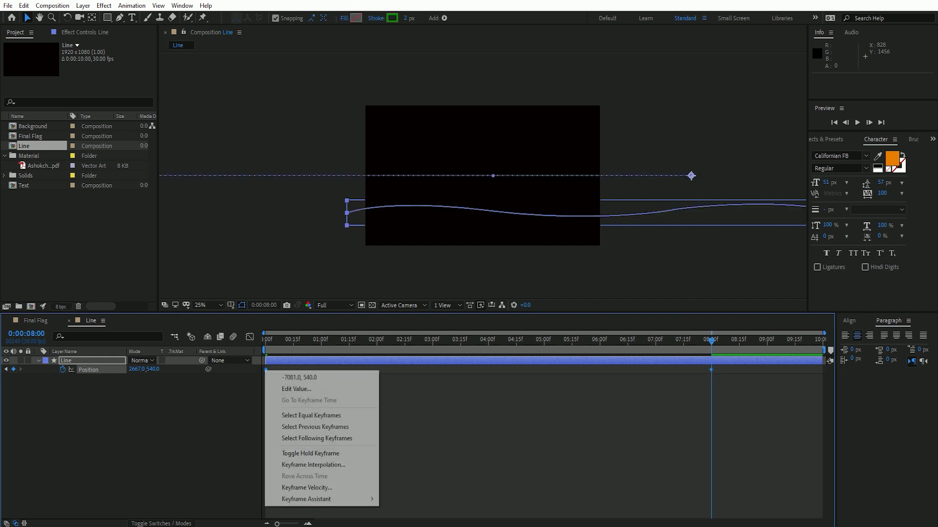
mouse_move(312, 500)
click(406, 430)
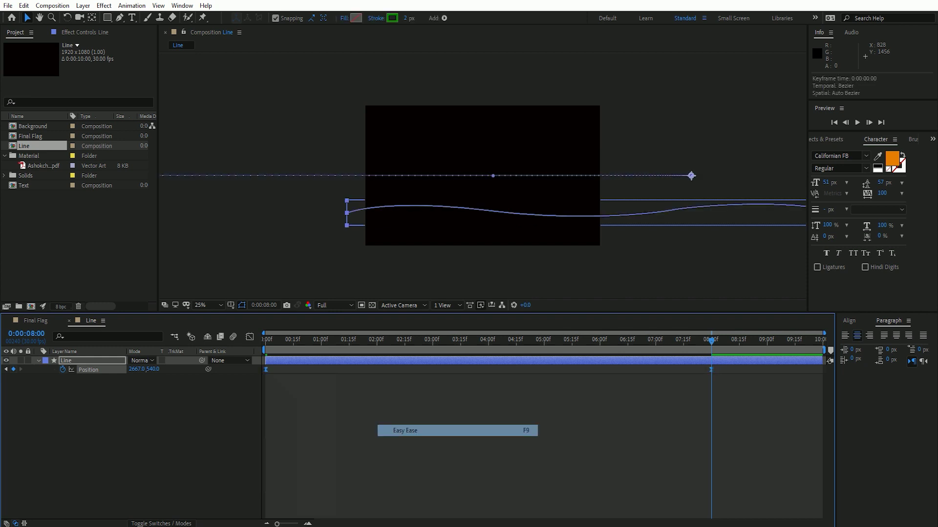
click(249, 337)
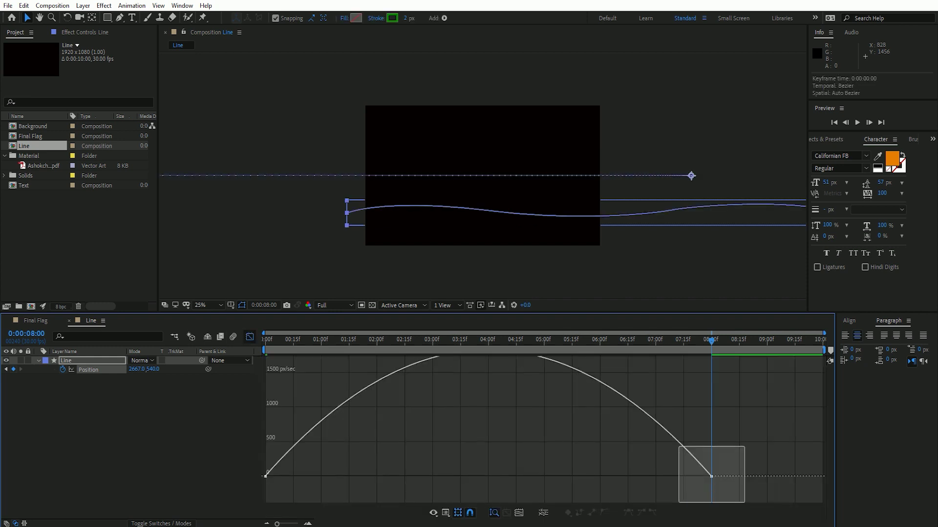
drag(679, 447, 745, 502)
drag(636, 492, 532, 493)
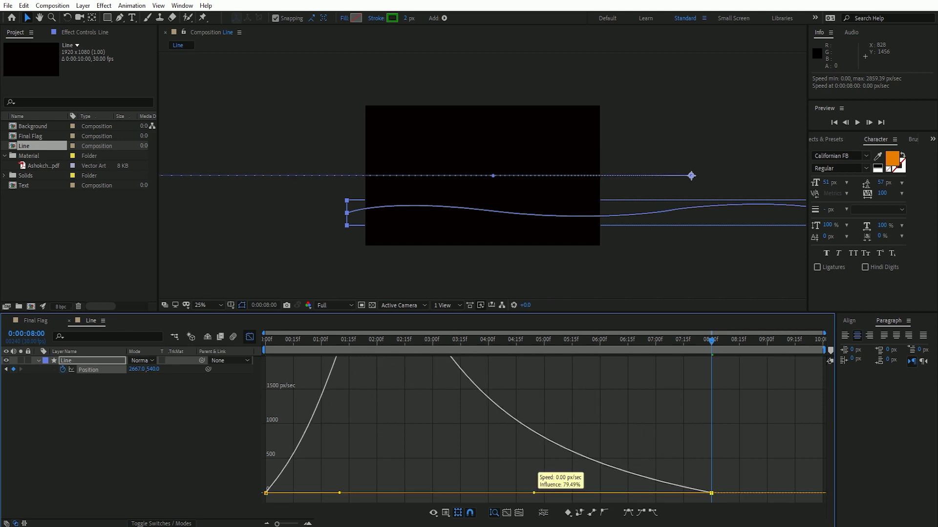
key(shift+F3)
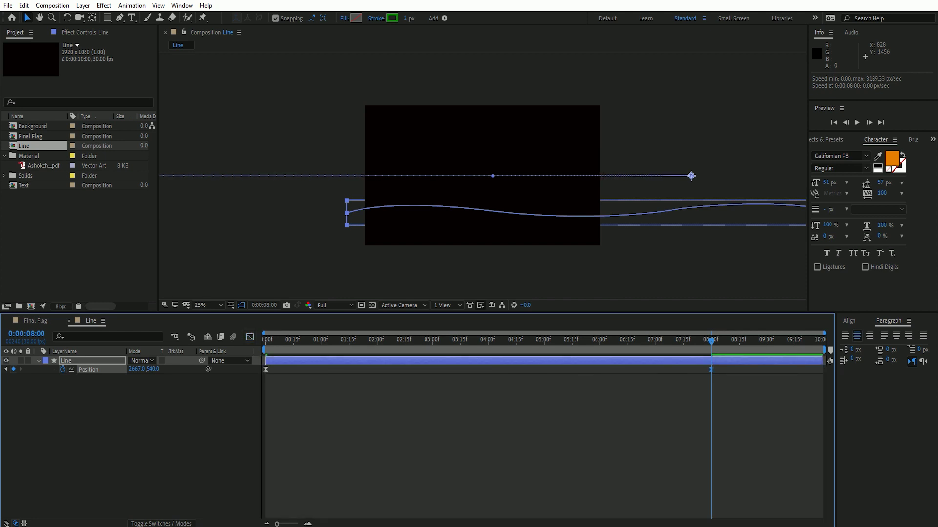
key(u)
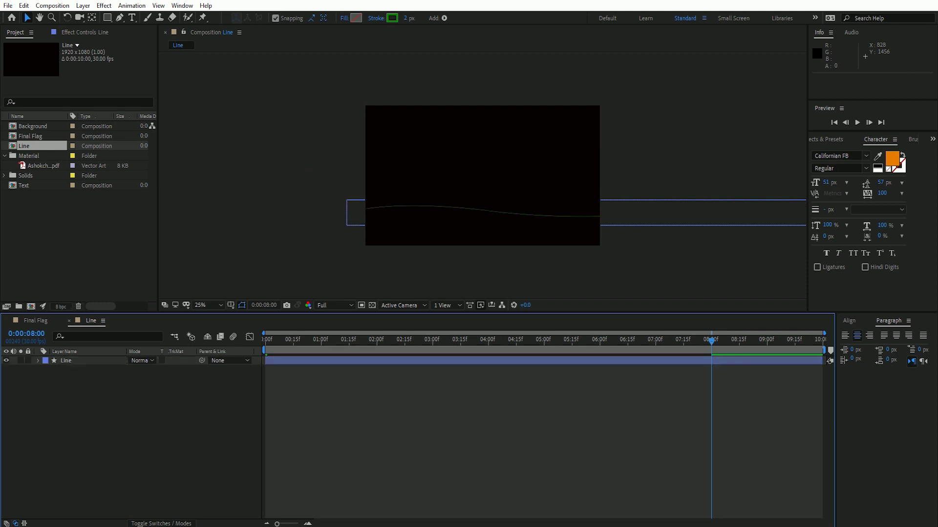
- Apply the CC Scatterize effect to the Line layer
key(ctrl+5)
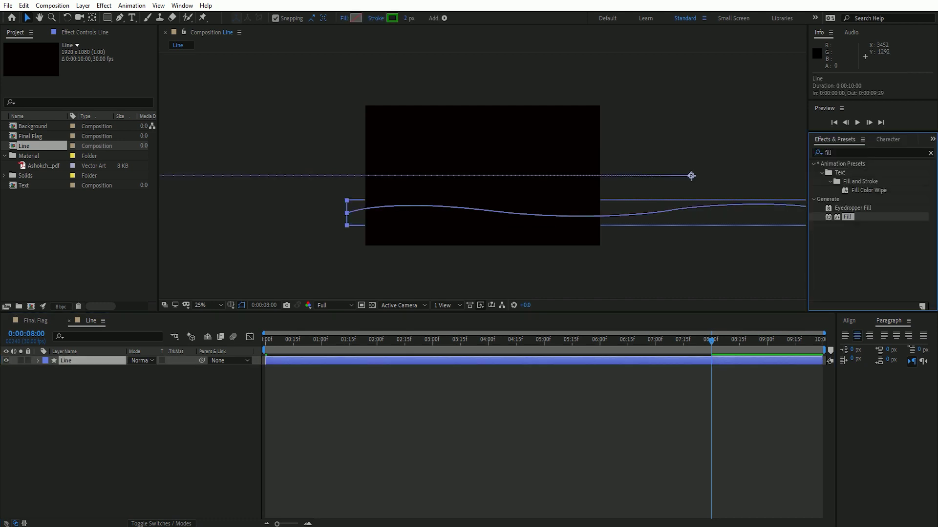
text(c)
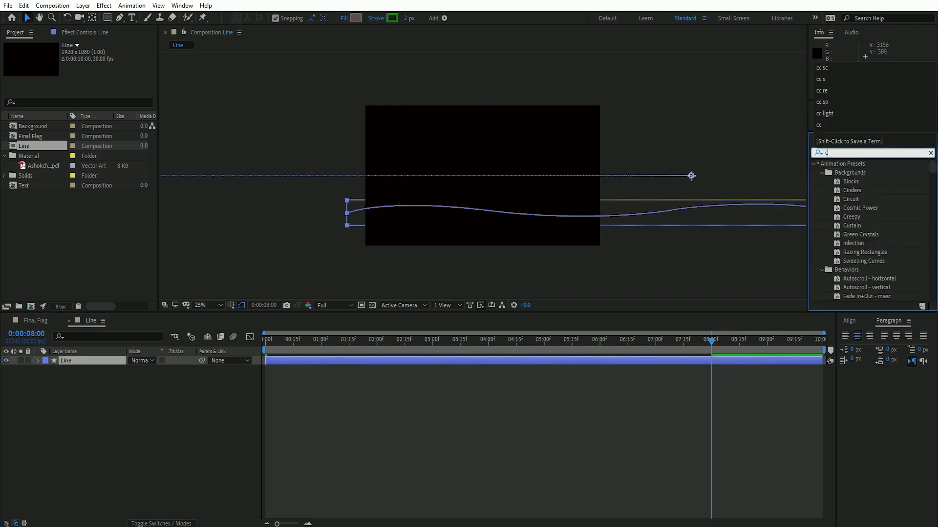
text(c sca)
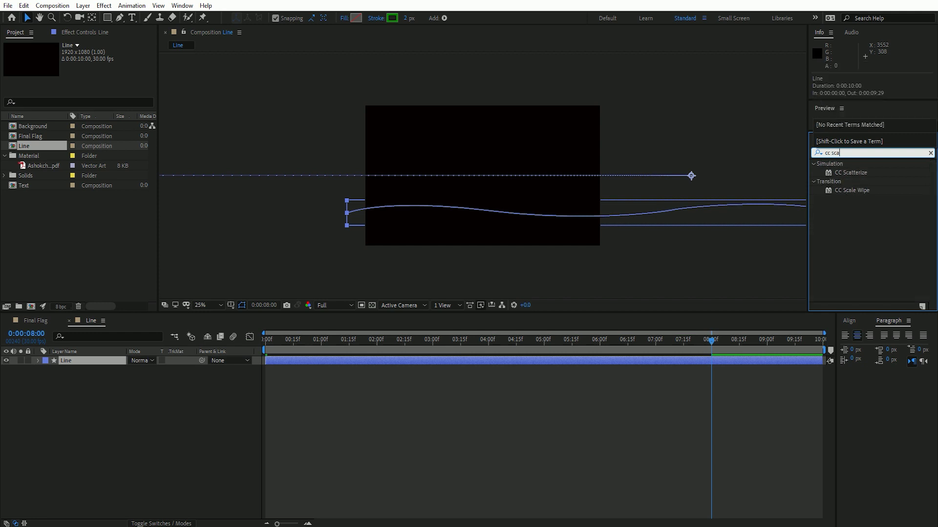
double_click(850, 172)
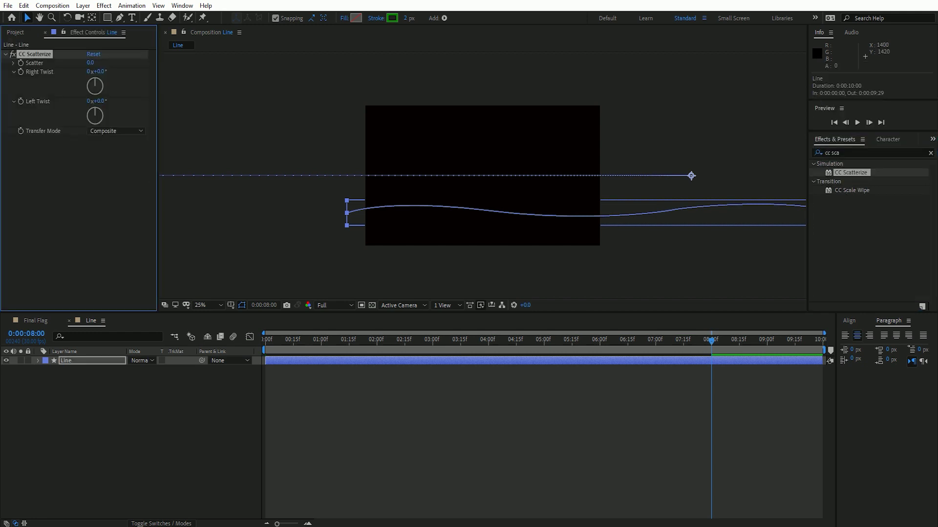
click(92, 361)
key(p)
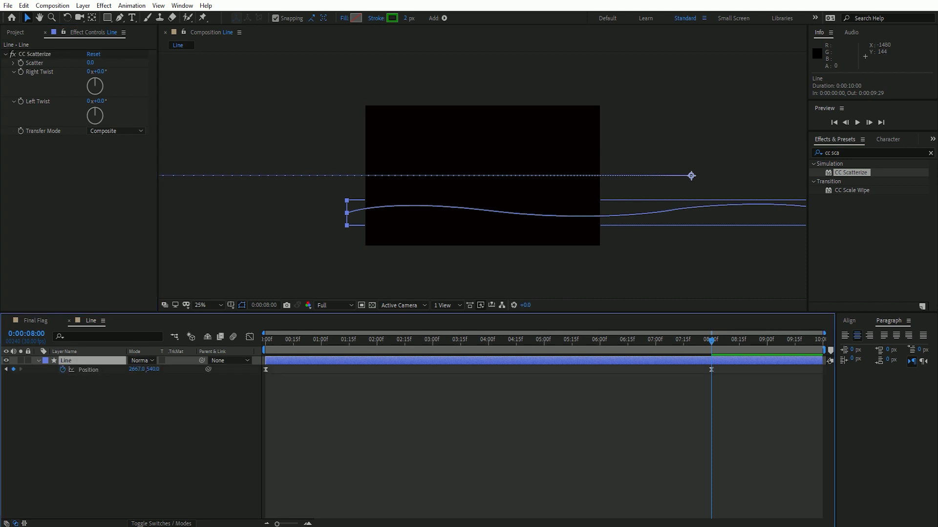
- Keyframe CC Scatterize Right Twist from 2x+265° at 0:00 to its 8:00 value
click(35, 53)
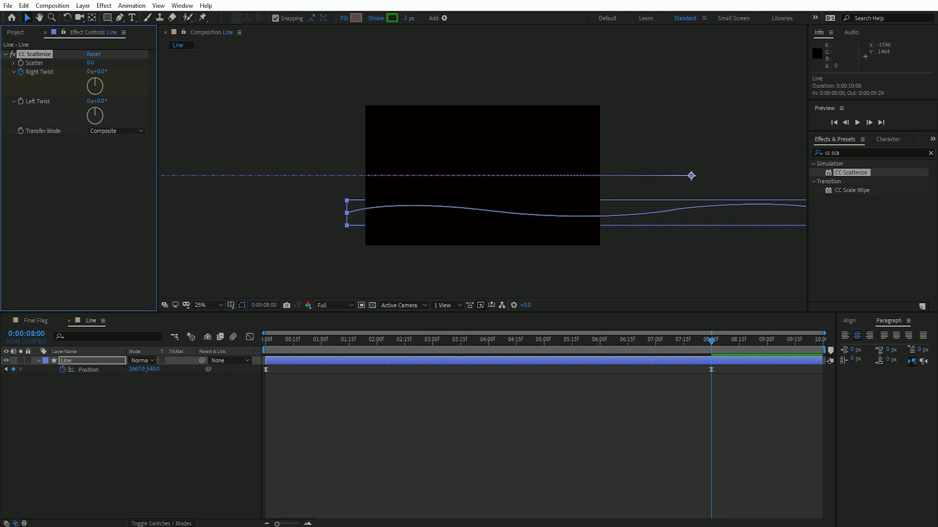
click(20, 72)
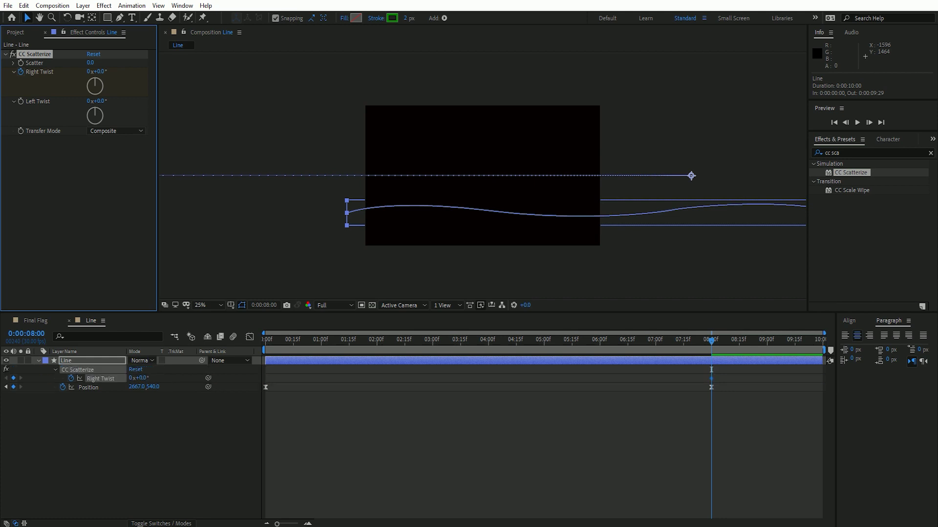
key(Home)
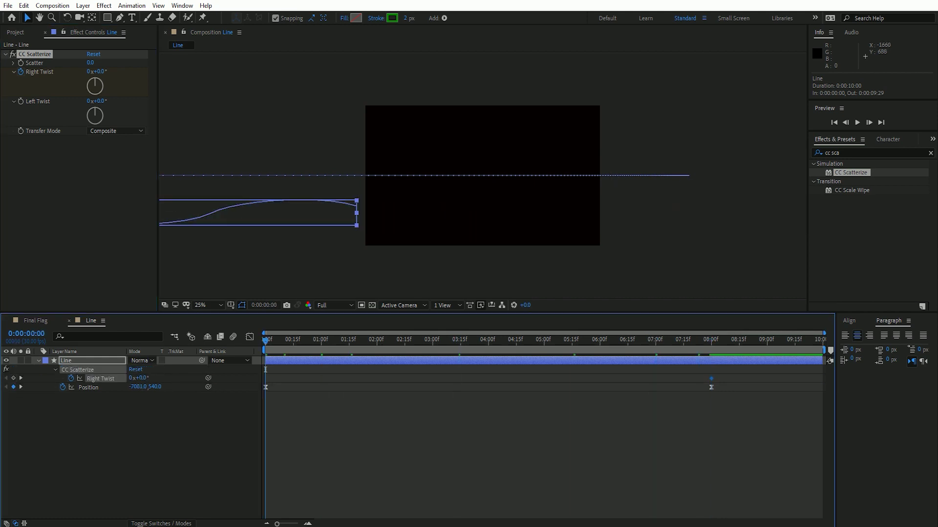
click(89, 72)
text(2)
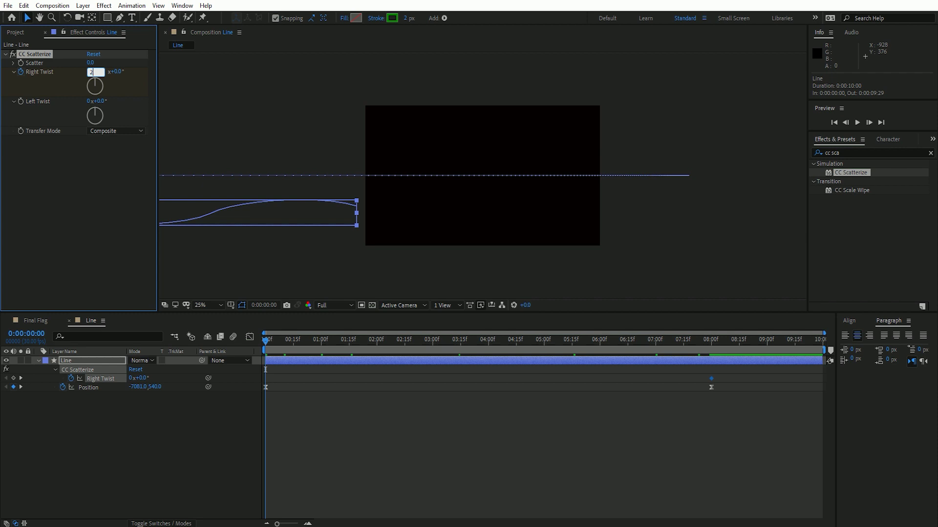
key(Tab)
text(265)
key(Tab)
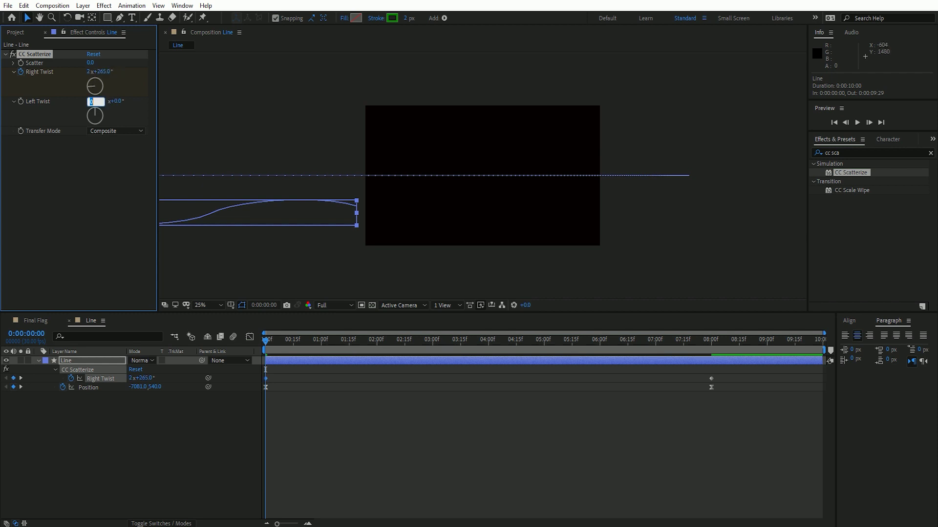
- Easy Ease the Right Twist keyframes and lengthen the influence into 8:00 to about 81%
drag(748, 370, 254, 381)
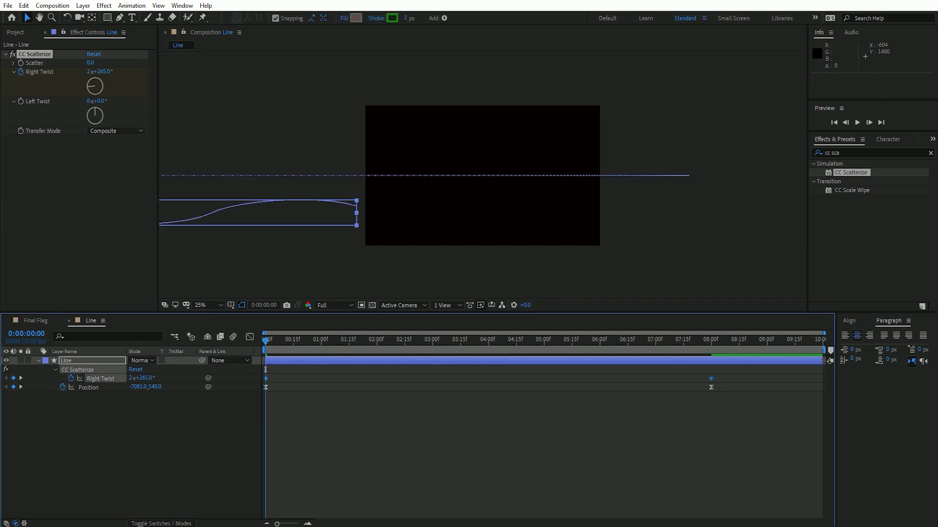
right_click(266, 379)
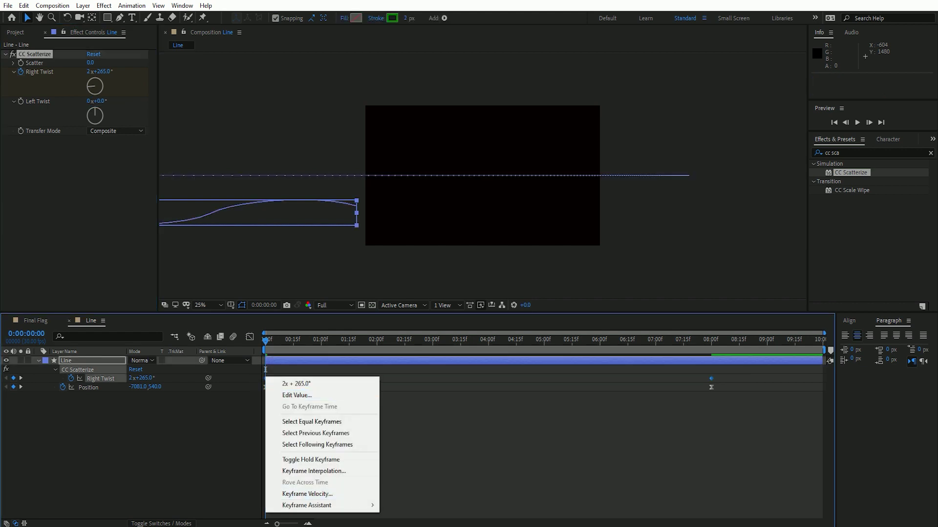
mouse_move(318, 505)
click(405, 436)
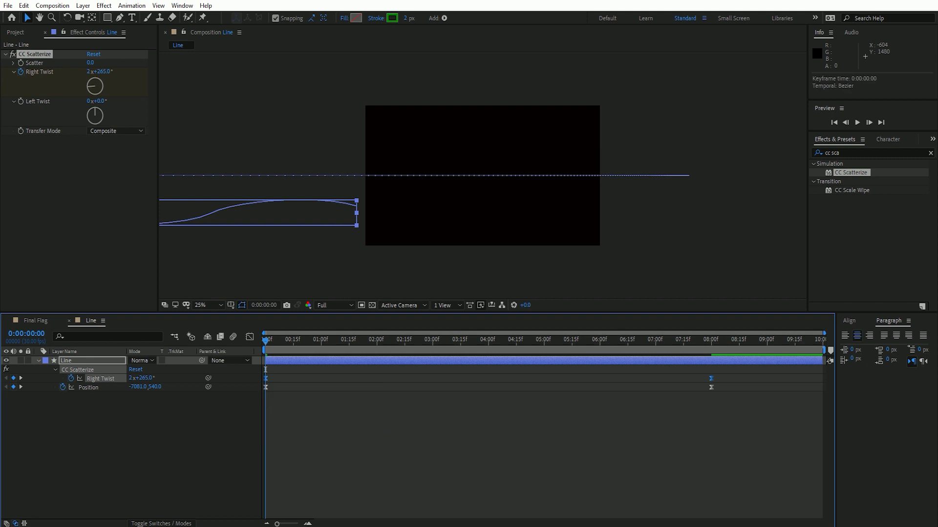
click(250, 337)
drag(739, 401, 700, 356)
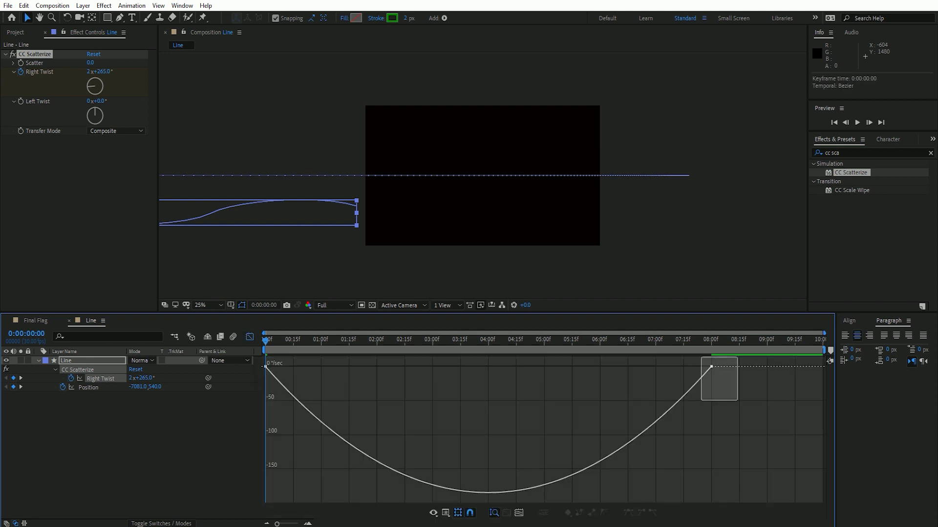
drag(637, 366, 530, 366)
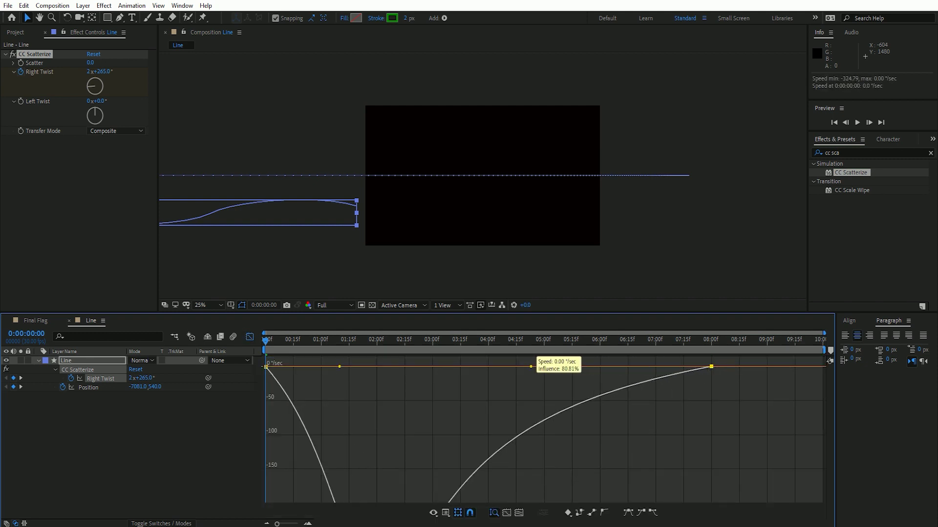
key(shift+F3)
key(u)
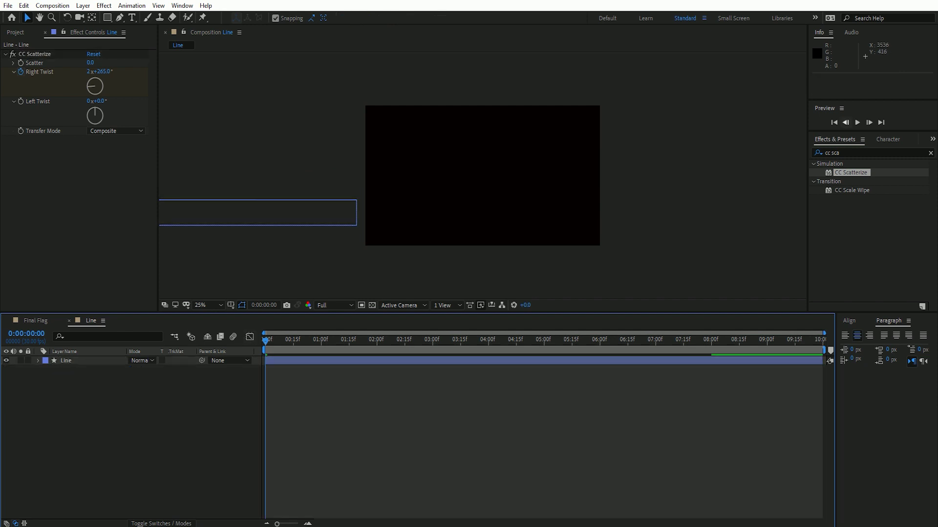
- Preview the twisting line, stop at 4:00 and select the Line layer
key(space)
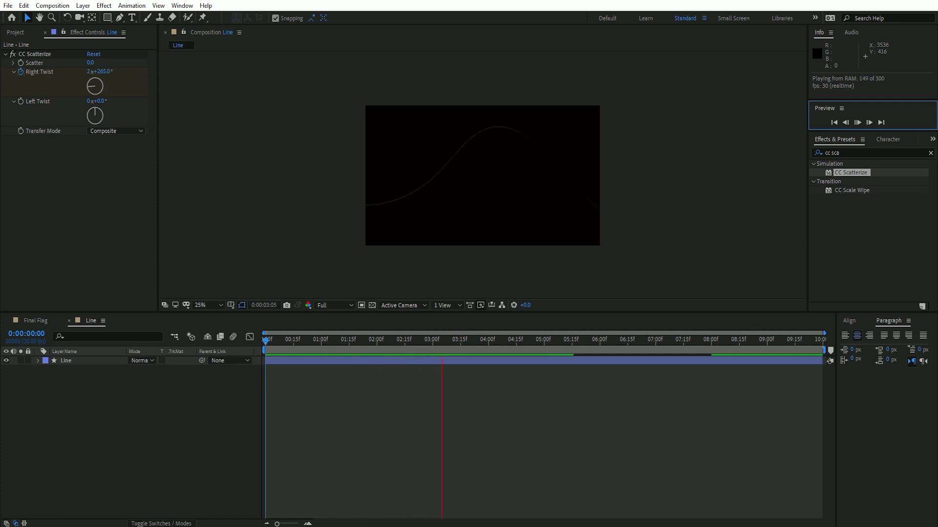
click(488, 342)
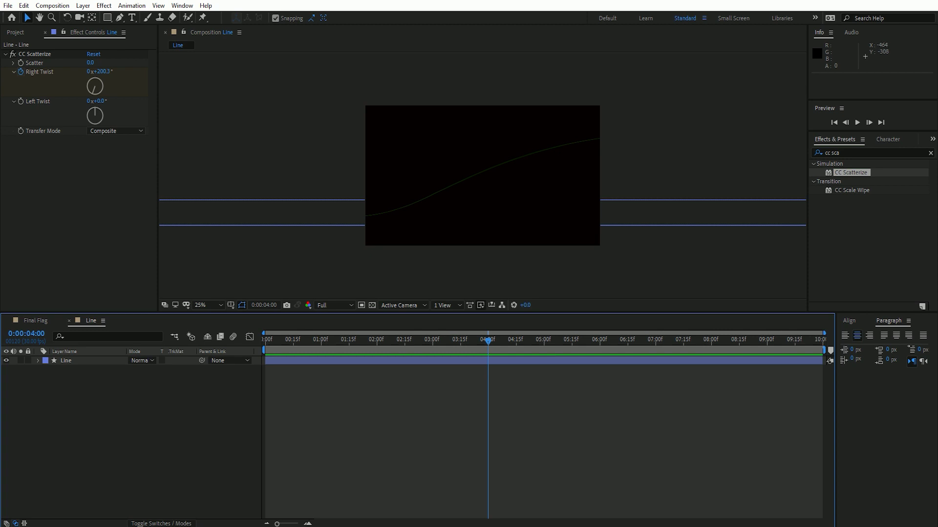
click(66, 360)
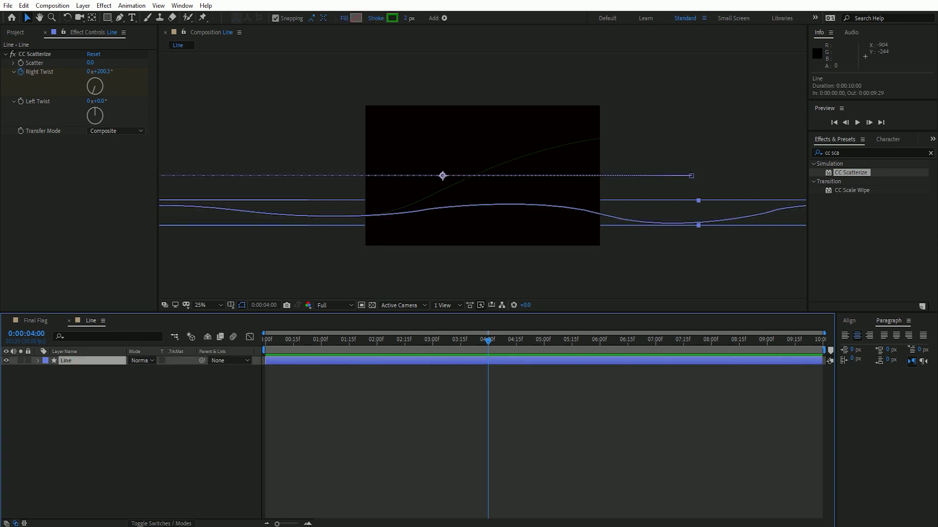
- Set the line's stroke width to 160 px
click(405, 19)
text(60)
key(Return)
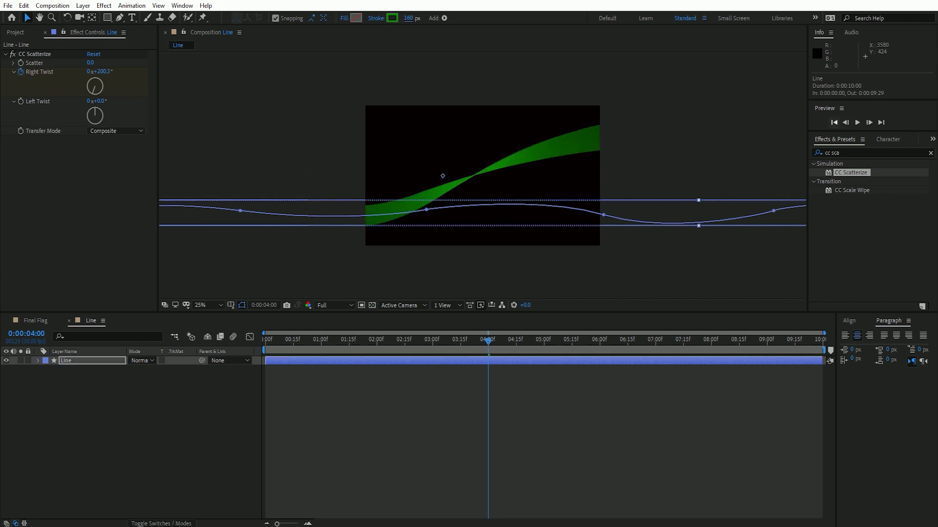
- Play back the green ribbon from the start, then collapse CC Scatterize and select the Line layer
click(833, 123)
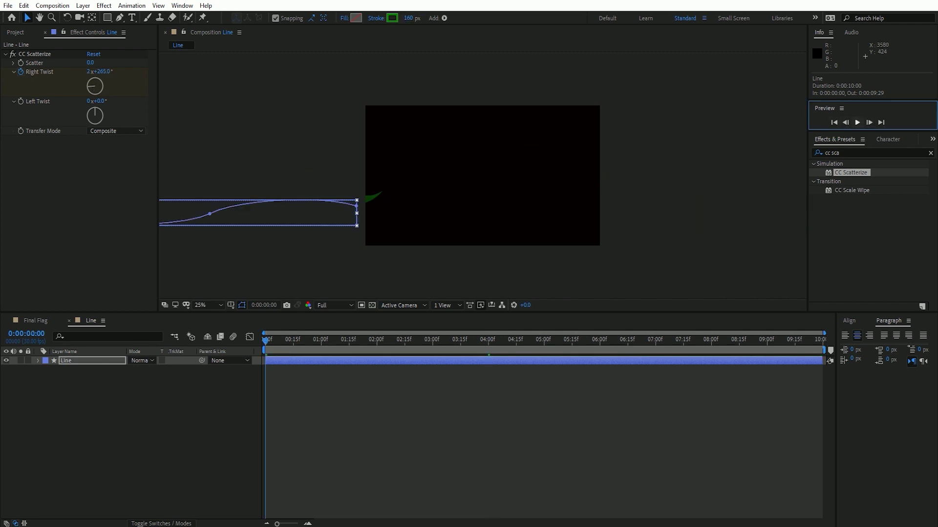
click(857, 122)
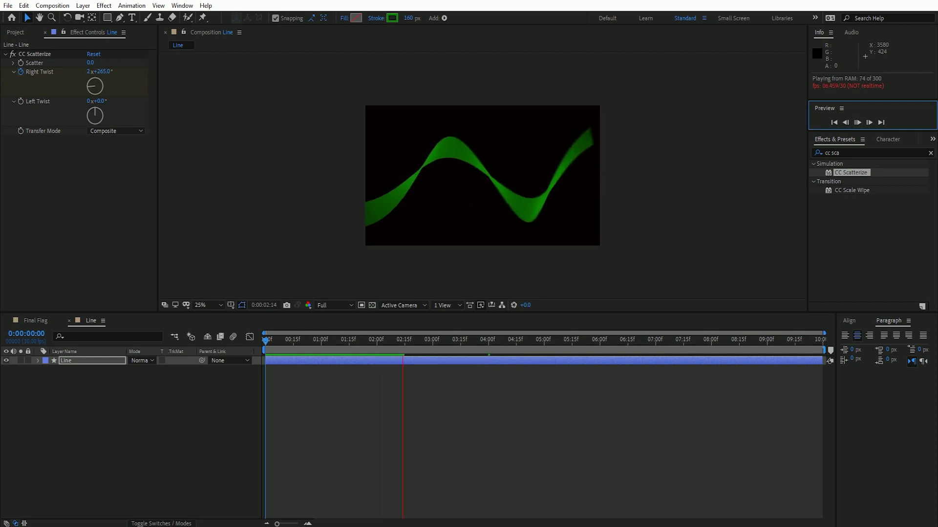
click(469, 391)
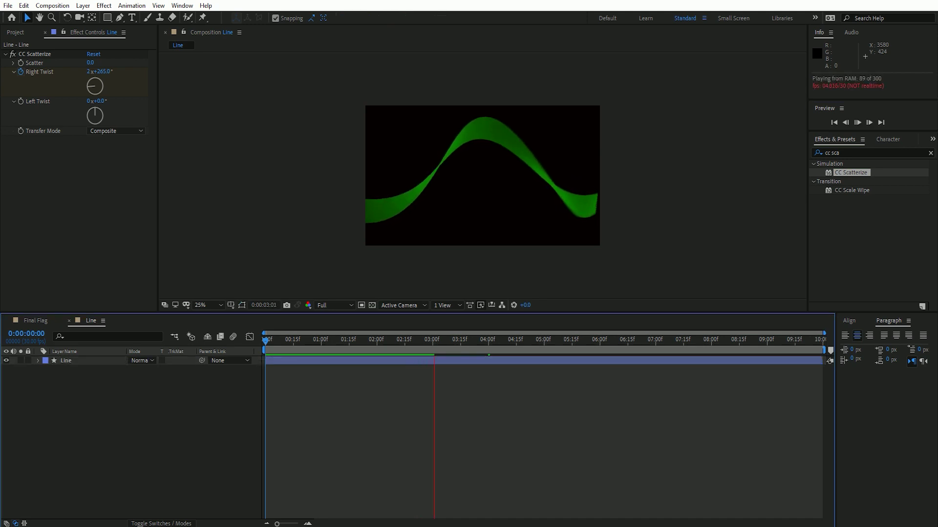
click(6, 54)
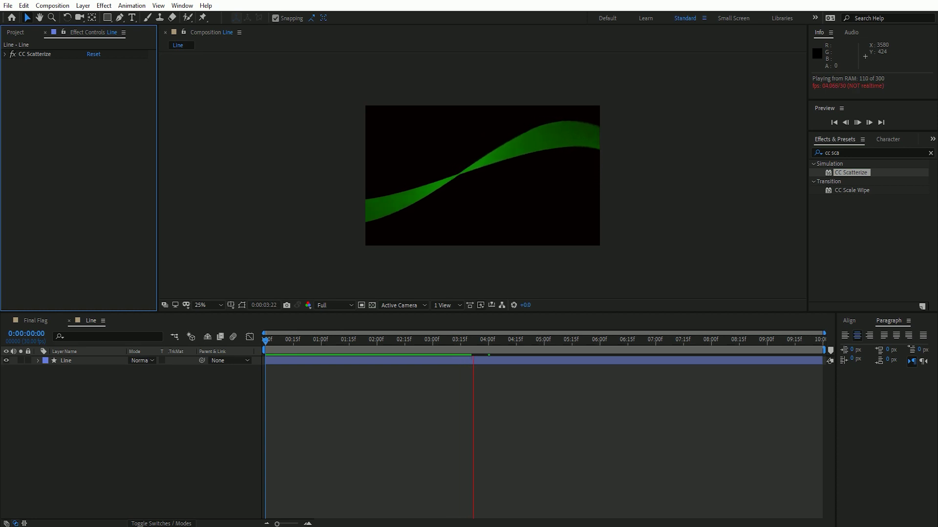
click(66, 360)
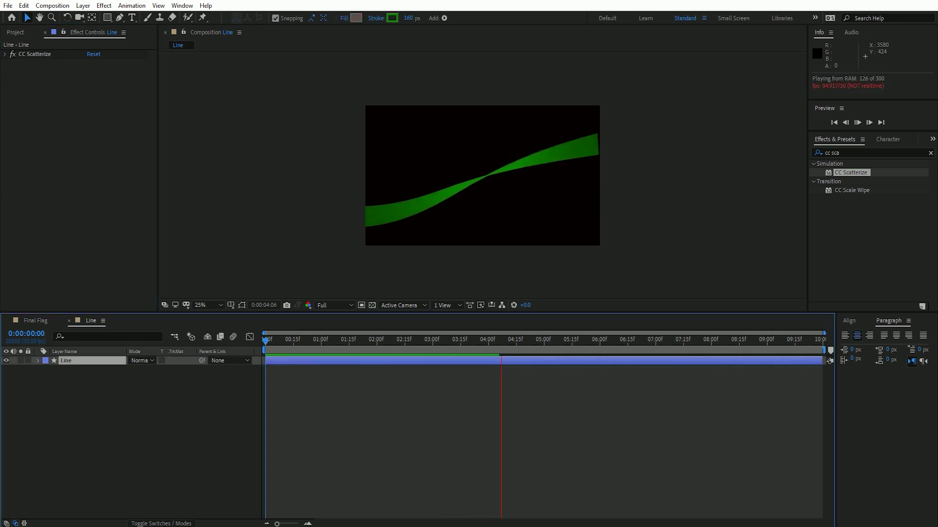
click(83, 5)
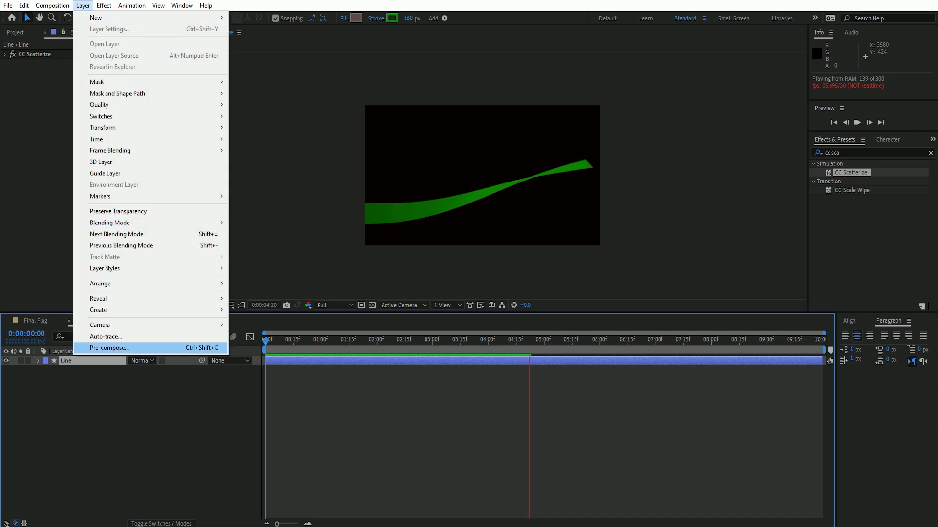
- Pre-compose the Line layer into a new composition named 'Line Waves'
click(106, 347)
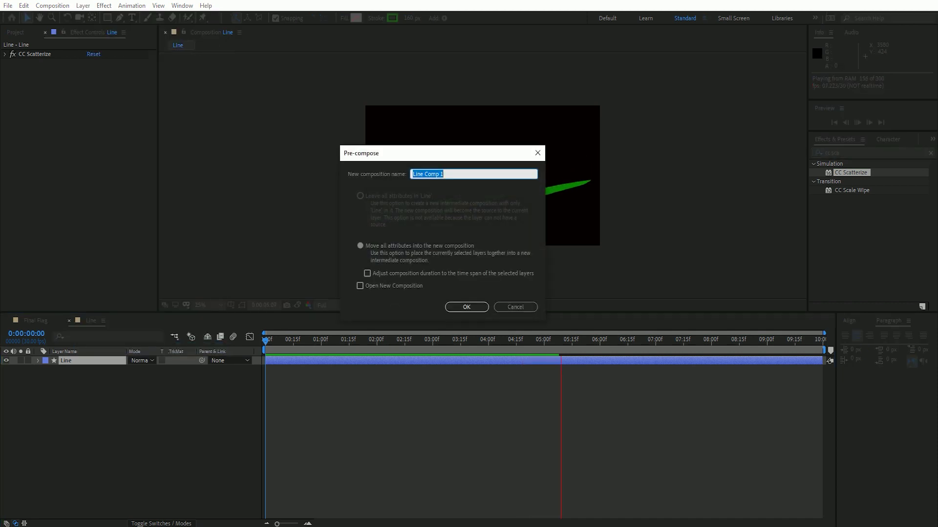
drag(443, 174, 424, 174)
text(Line Wa)
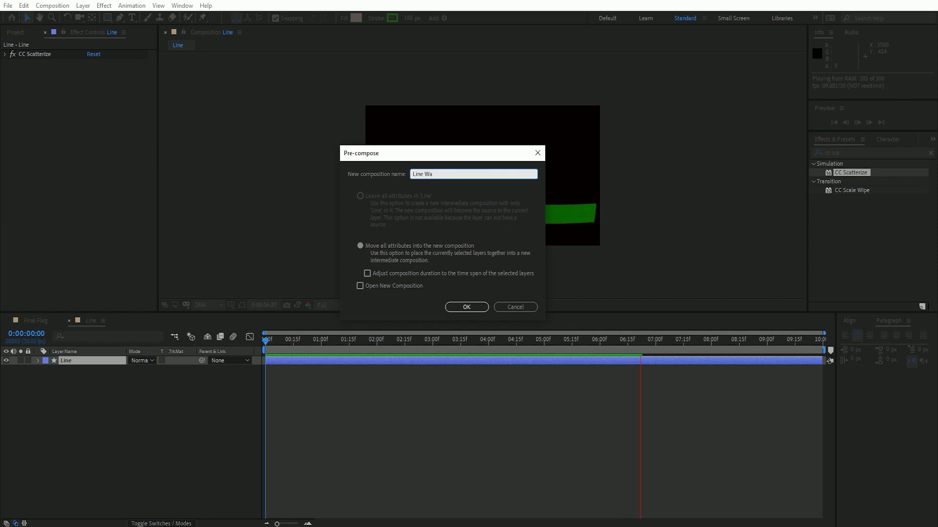
text(ves)
key(Return)
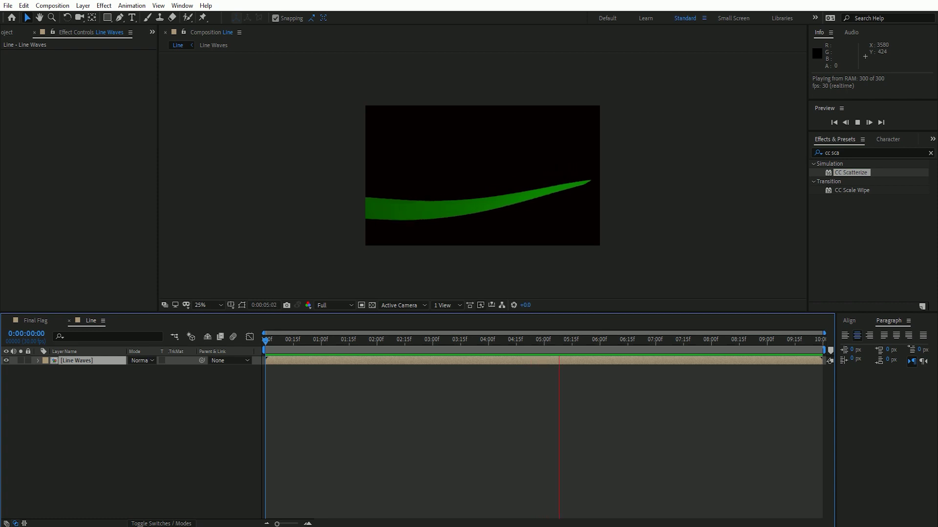
- Scale the Line Waves layer to 200% width and 300% height, then stop the preview
key(s)
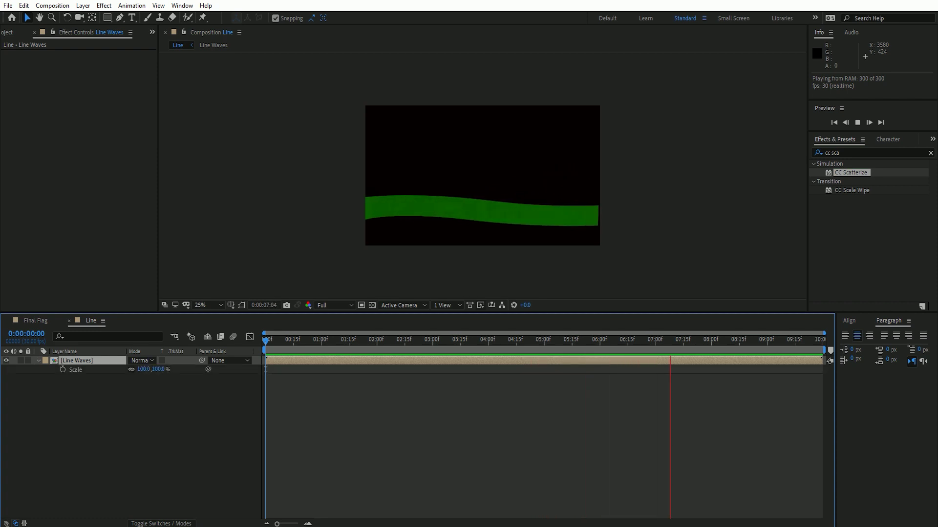
click(144, 369)
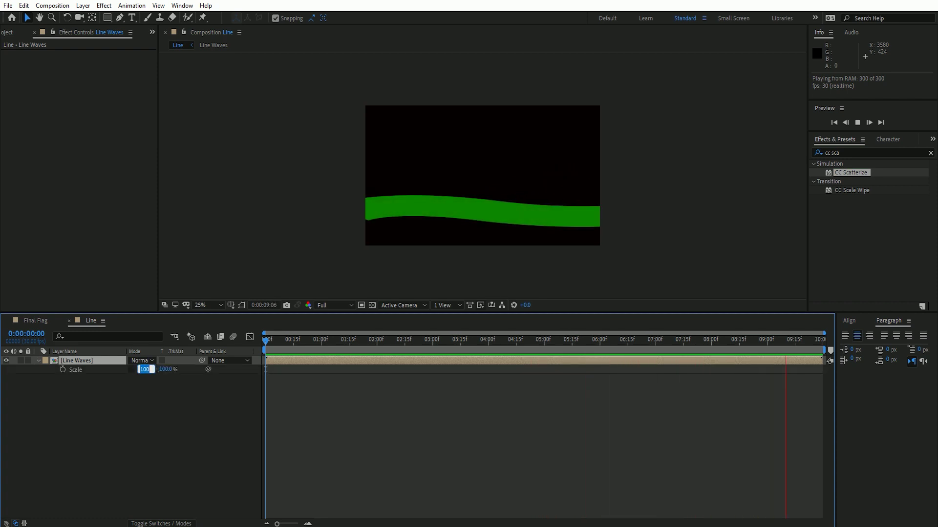
text(3)
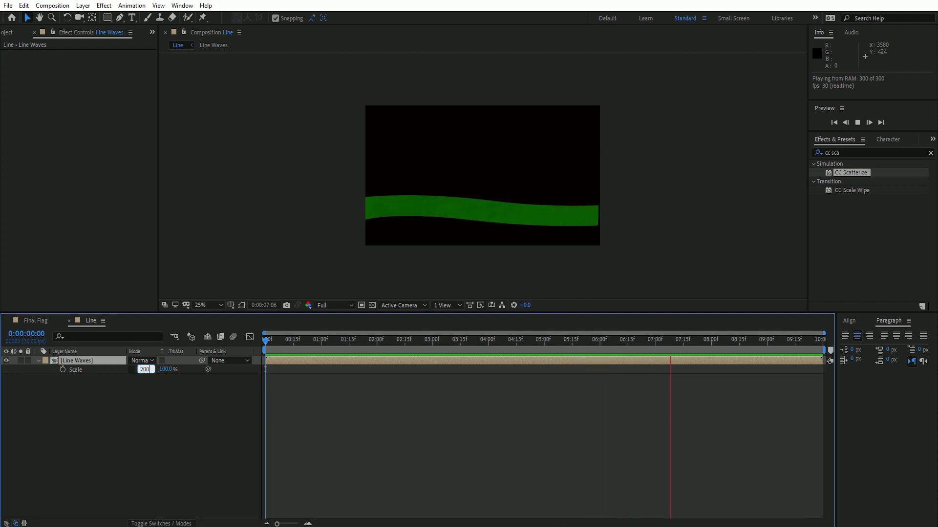
text(00)
key(Tab)
text(300)
key(Return)
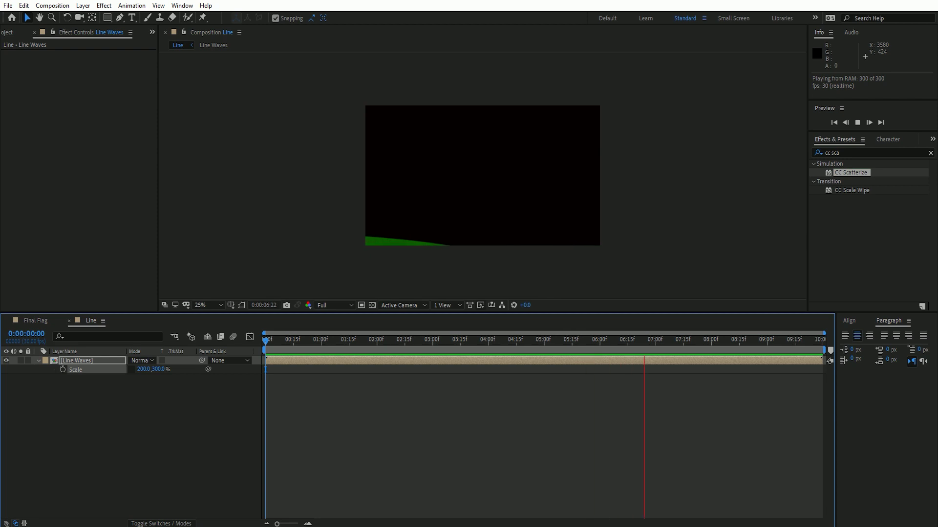
key(space)
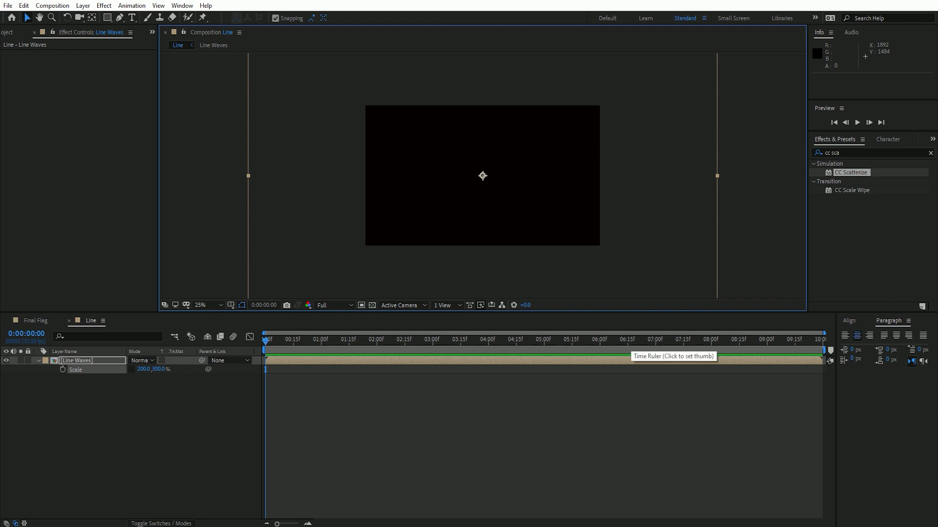
- Keyframe the Line Waves Opacity at 100% at 6:00 and 0% at 6:15
click(599, 342)
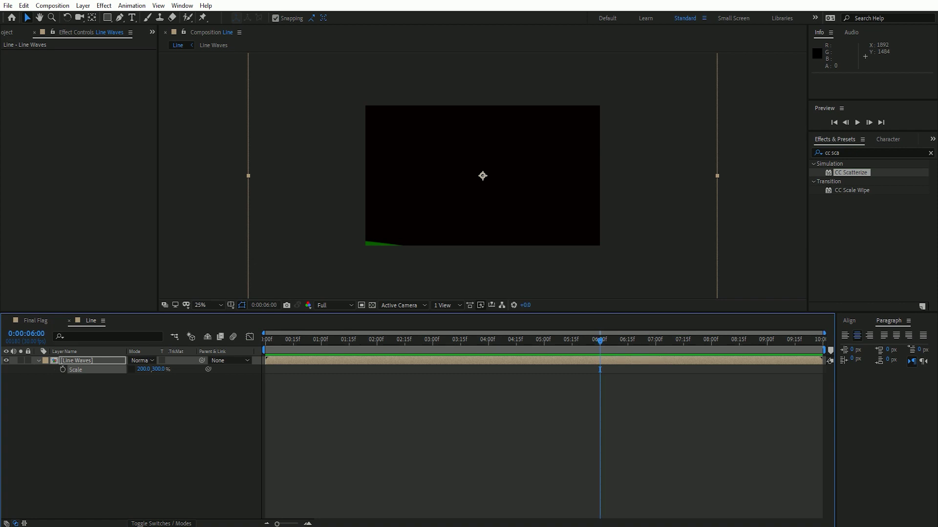
click(600, 370)
key(alt+shift+t)
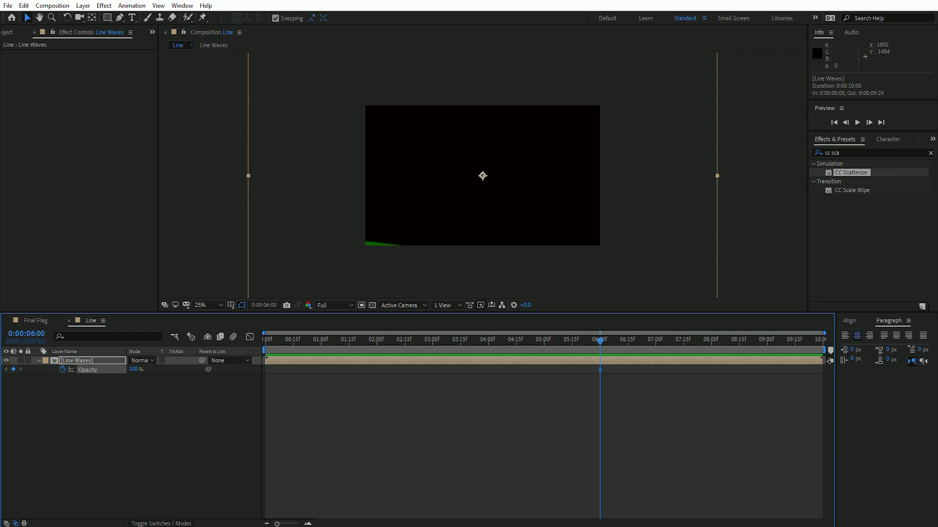
key(space)
key(Page_Up)
key(Page_Up)
key(Page_Up)
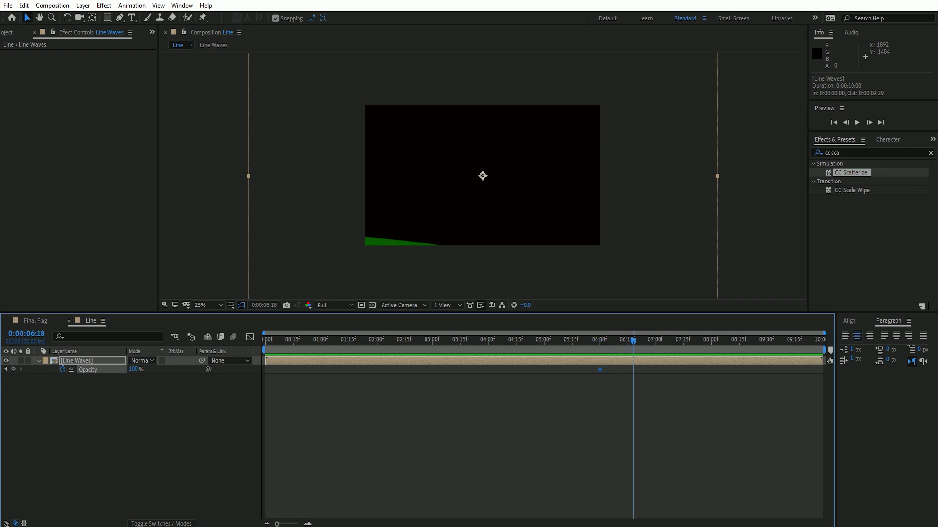
key(Page_Up)
key(Page_Up)
key(Page_Up)
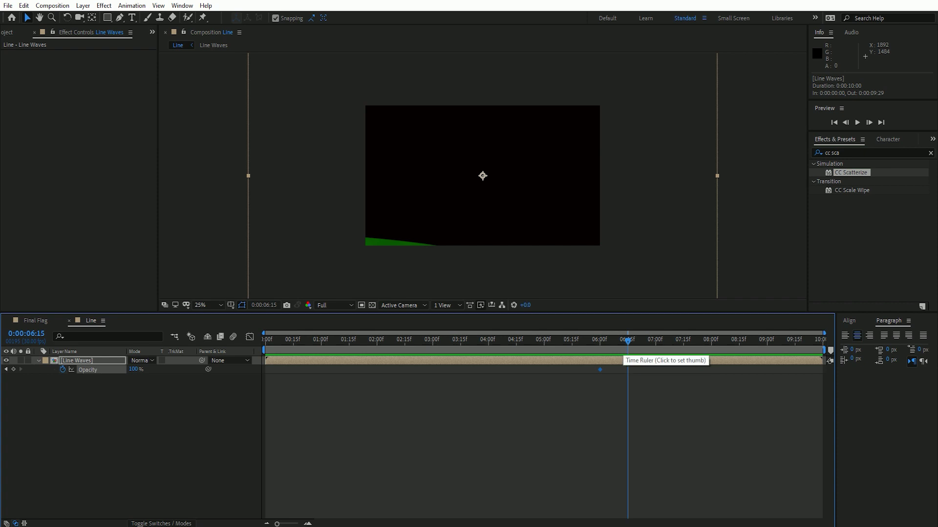
text(0)
key(Return)
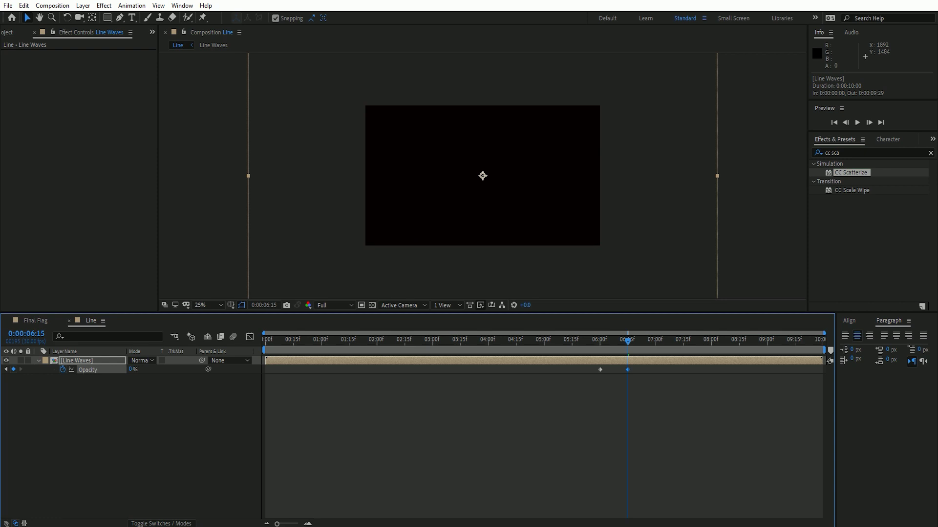
- Easy Ease both Opacity keyframes, preview the fade from the start and collapse the layer
drag(635, 376, 591, 366)
right_click(600, 370)
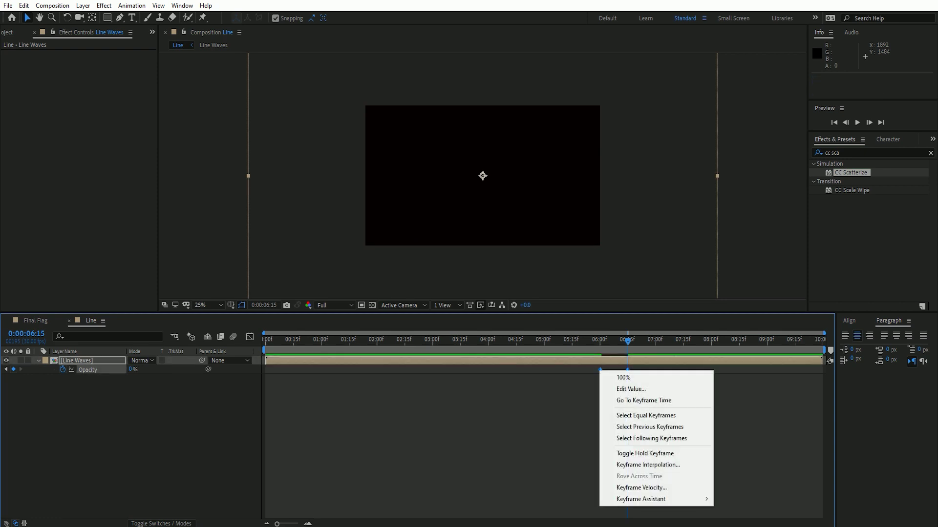
mouse_move(640, 499)
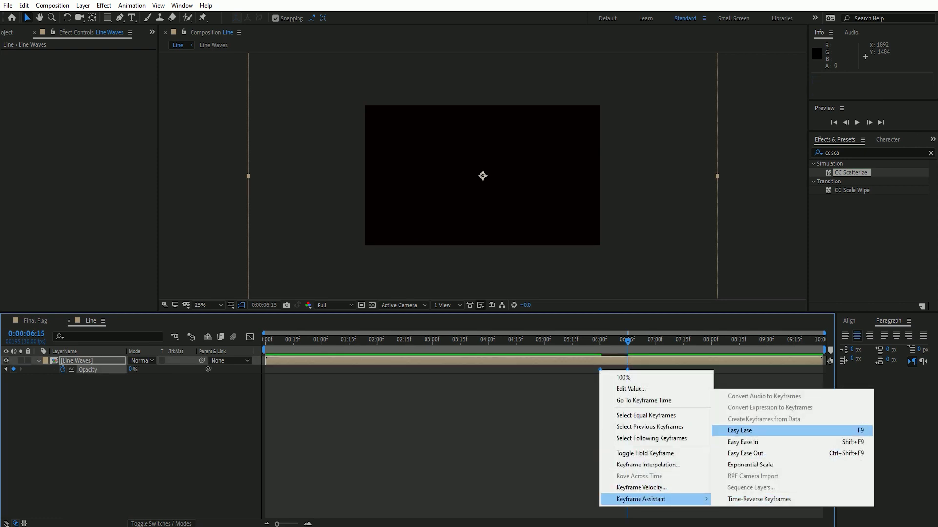
click(739, 430)
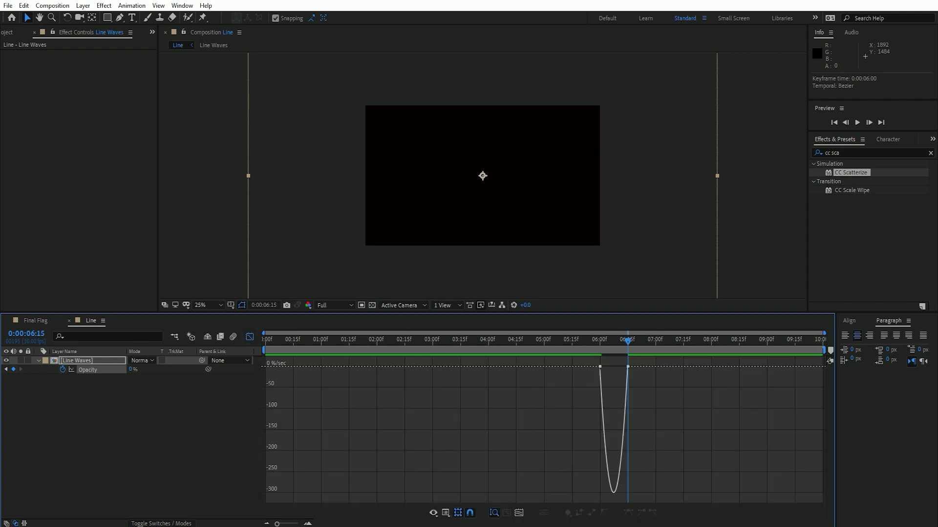
mouse_move(643, 386)
mouse_down()
mouse_move(621, 358)
mouse_move(618, 367)
mouse_up()
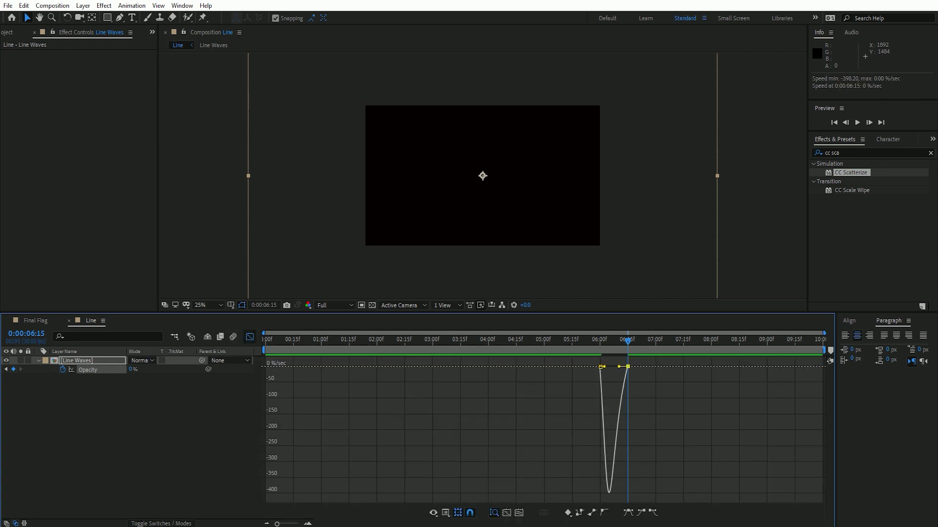
click(250, 337)
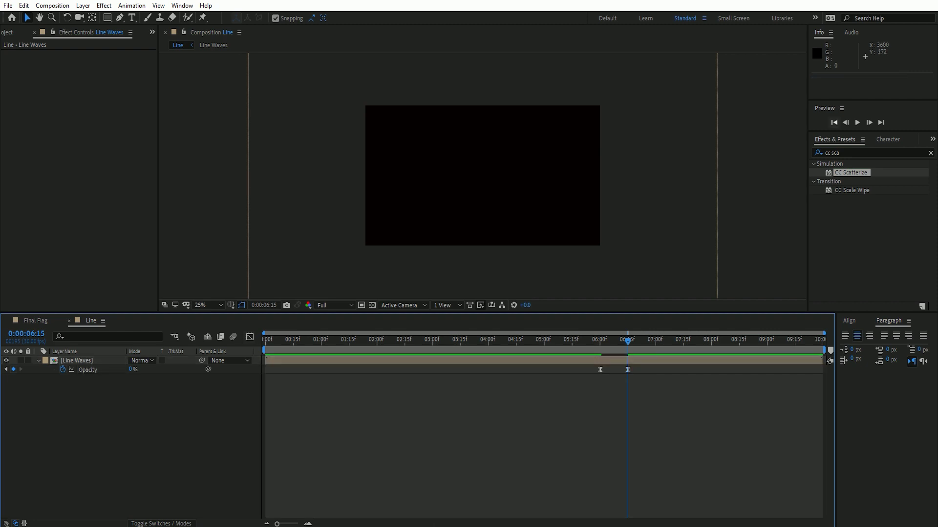
click(857, 122)
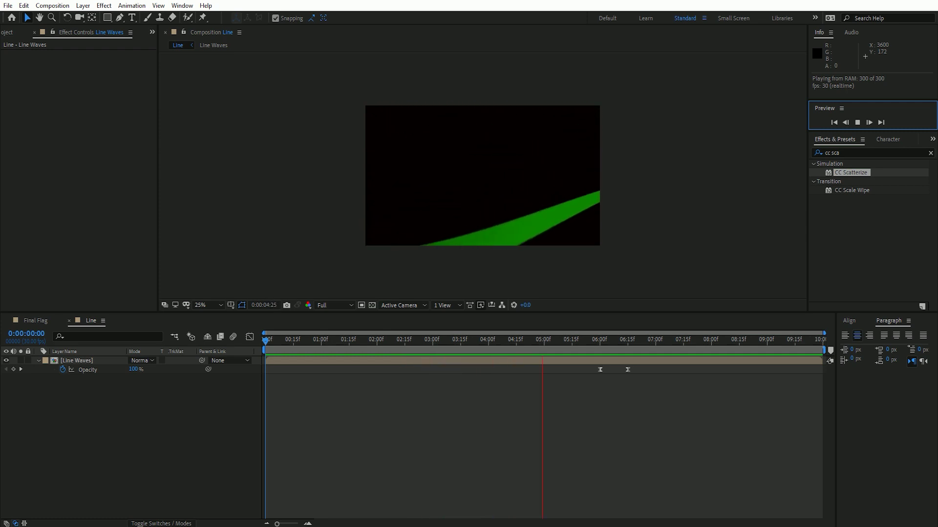
click(39, 360)
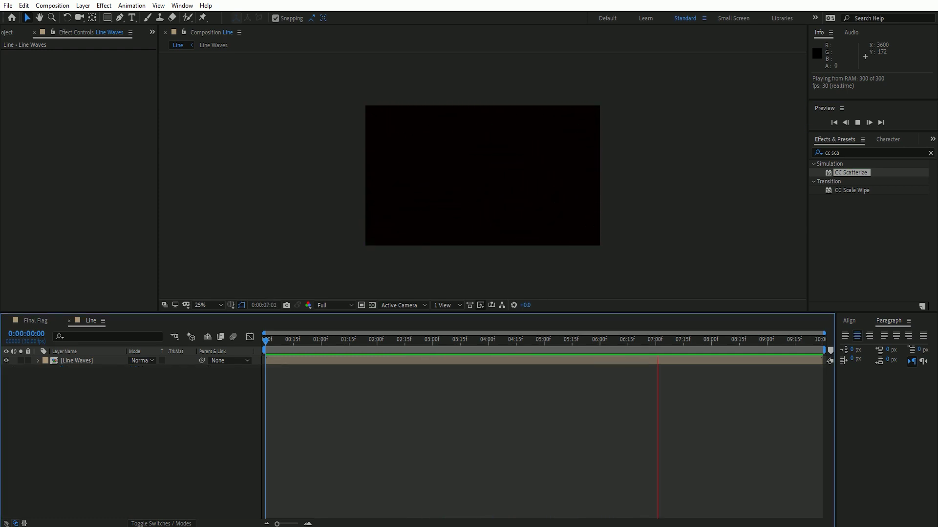
- Stop the preview, select Line Waves, set the time to 0:00:01:19 and duplicate the layer
click(76, 361)
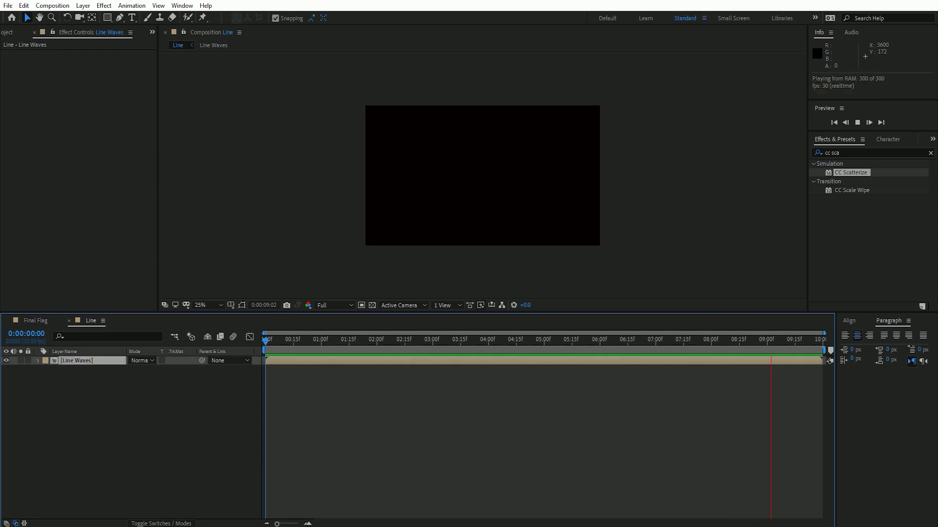
key(ctrl+shift+a)
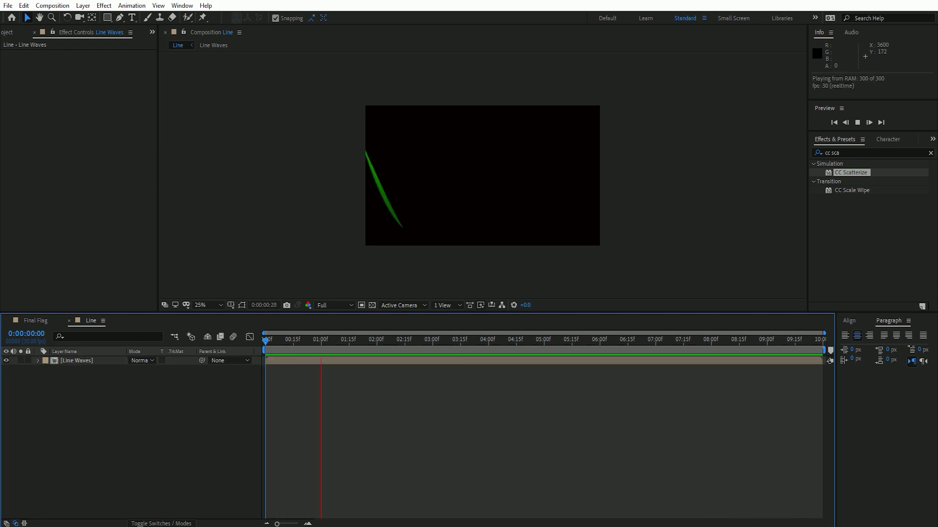
key(ctrl+a)
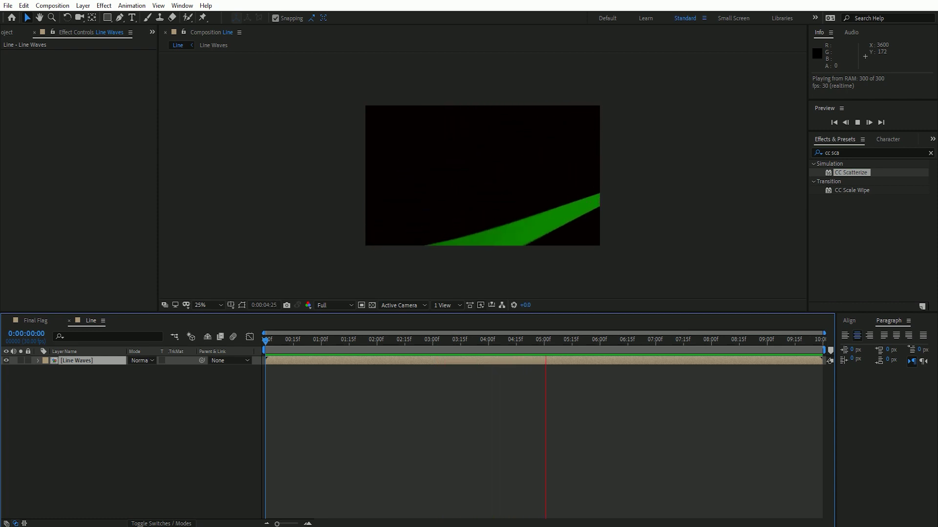
key(ctrl+shift+a)
key(space)
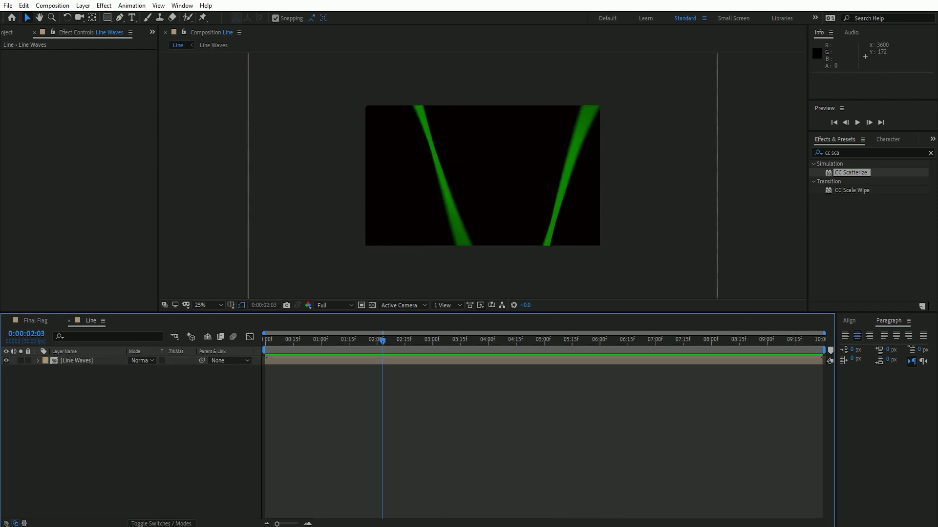
key(ctrl+a)
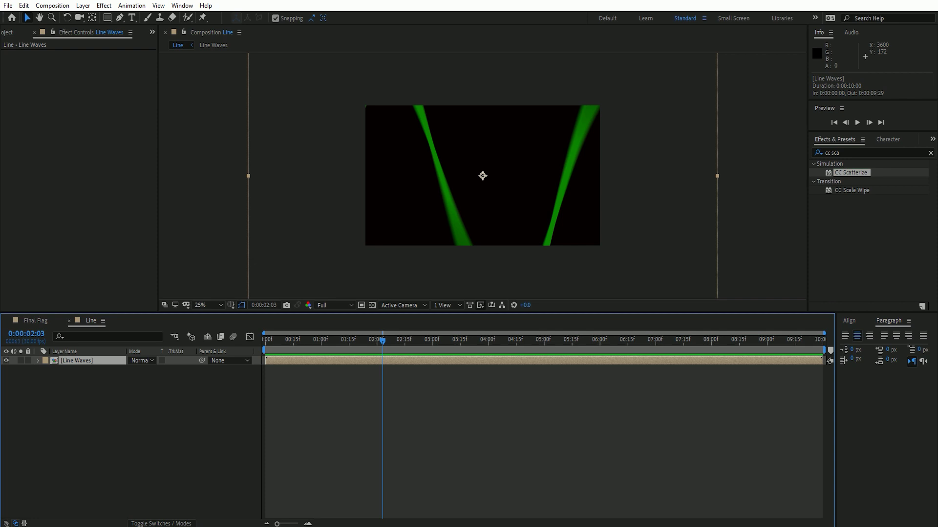
click(356, 339)
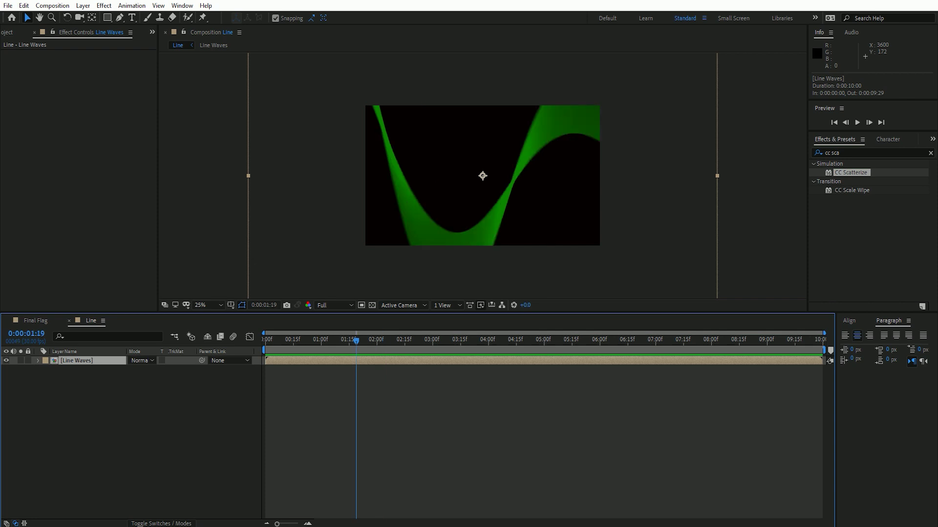
key(ctrl+d)
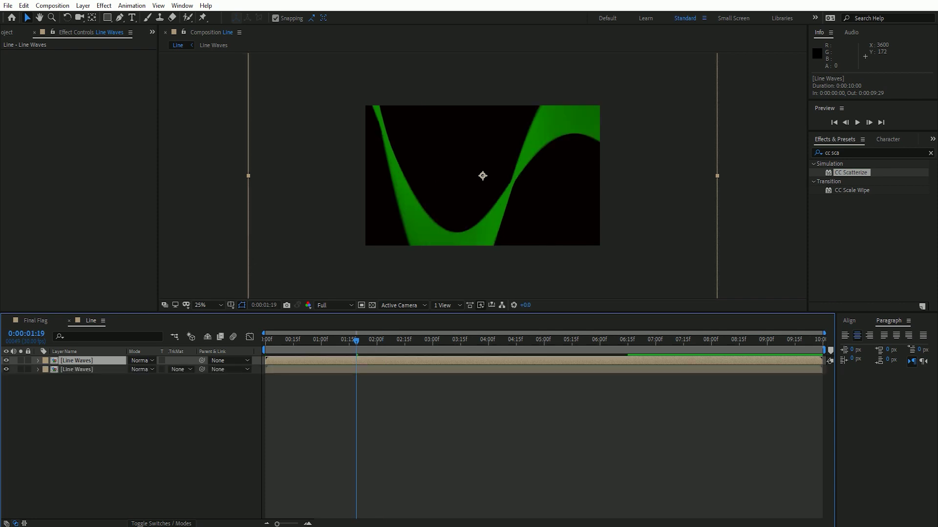
- Redo the duplicate with Edit > Duplicate and rename the two wave layers Orange and Green
key(ctrl+z)
click(23, 5)
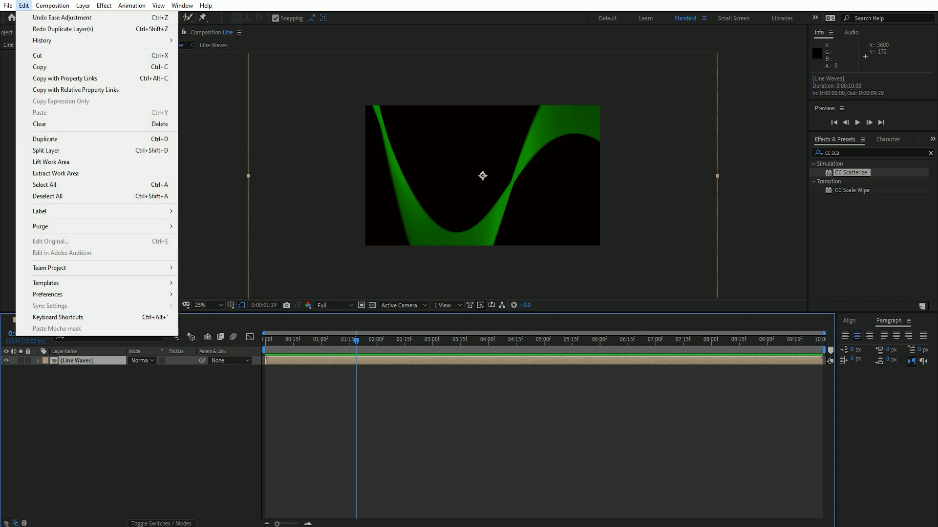
click(34, 140)
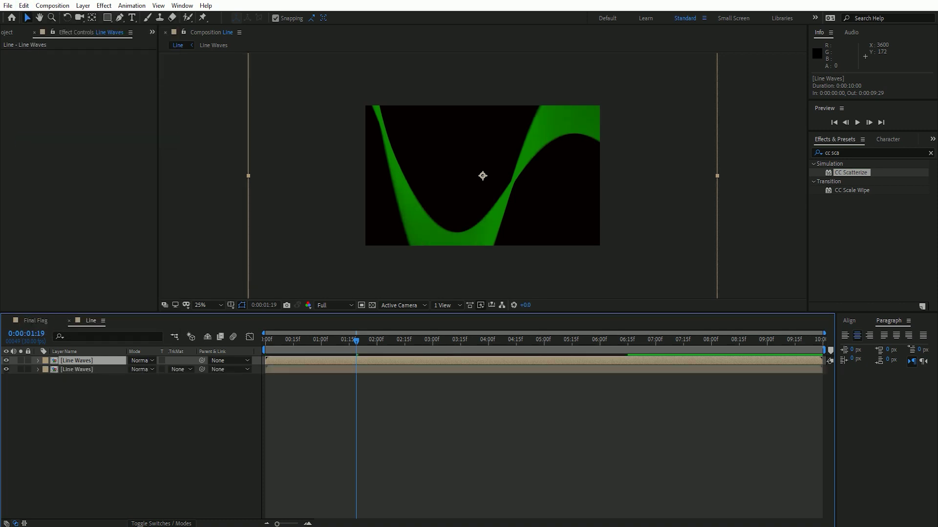
key(Return)
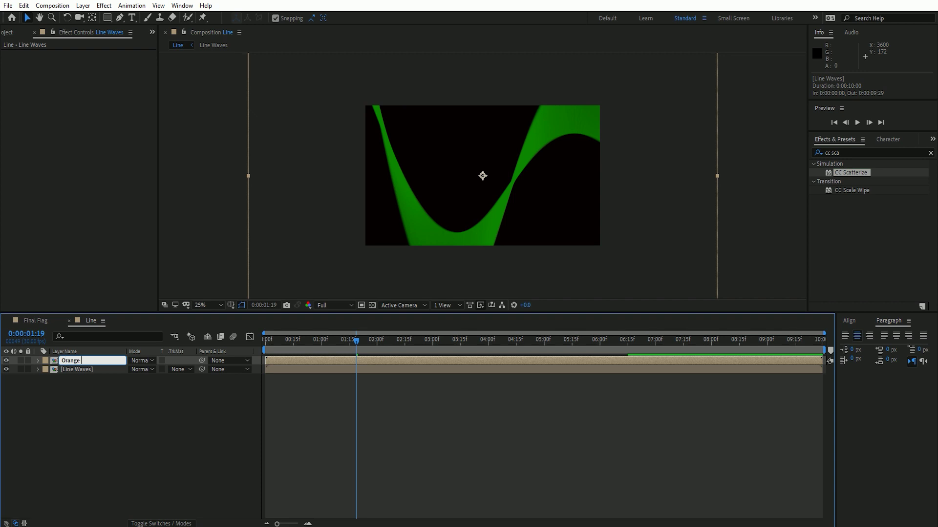
key(Return)
click(76, 369)
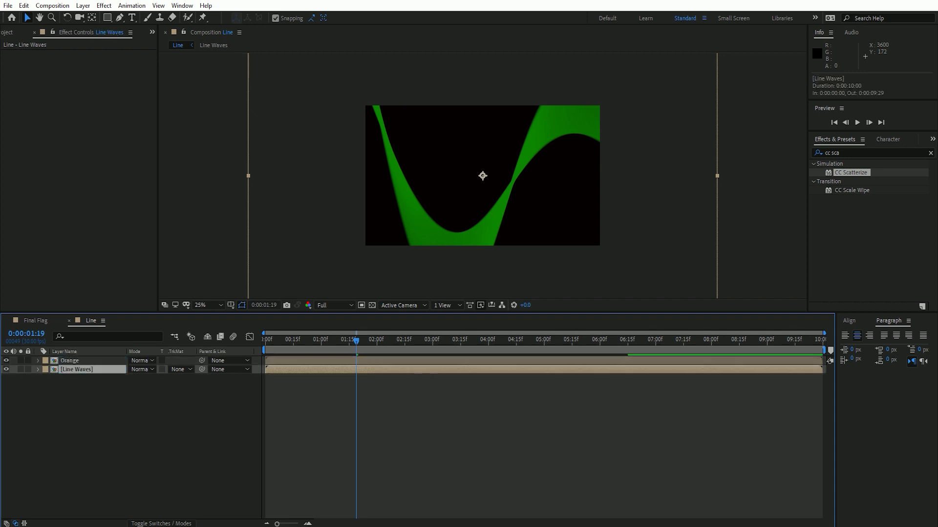
key(Return)
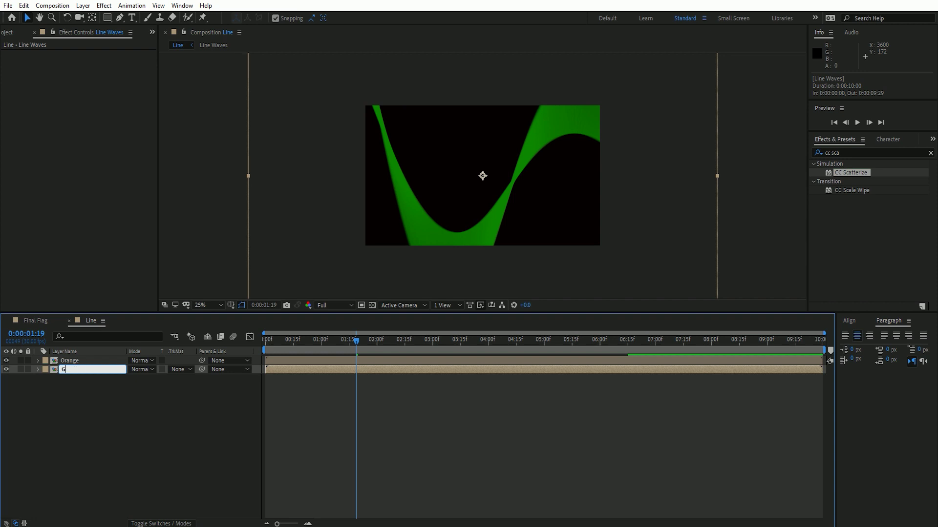
key(Return)
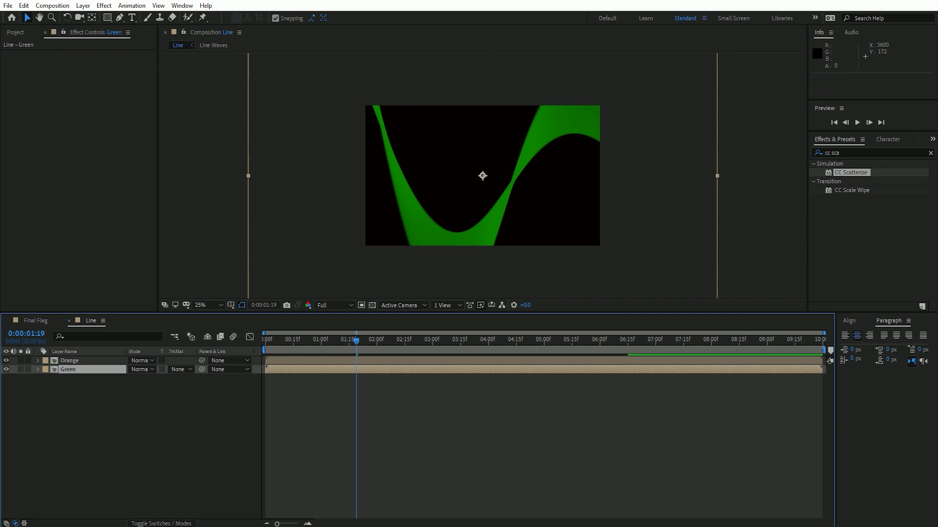
- Duplicate the Green layer and rename the copy 'White'
click(23, 5)
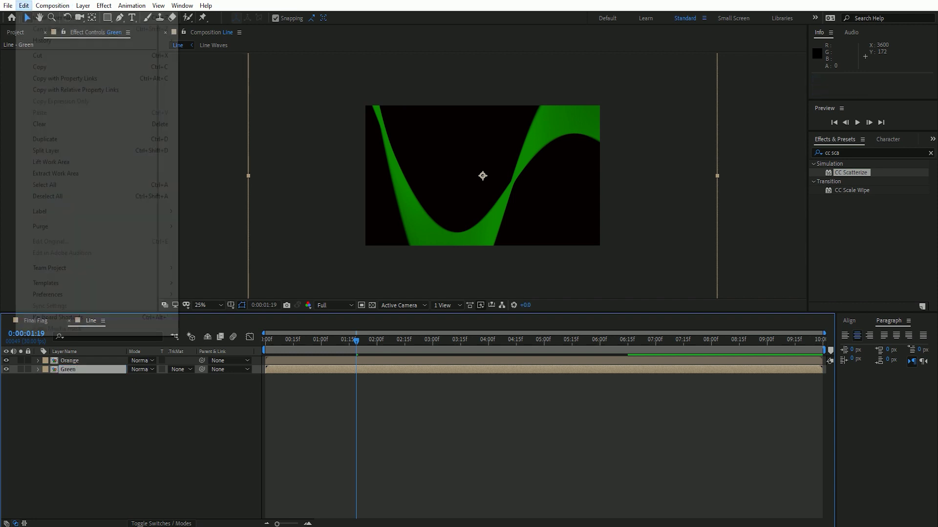
click(45, 139)
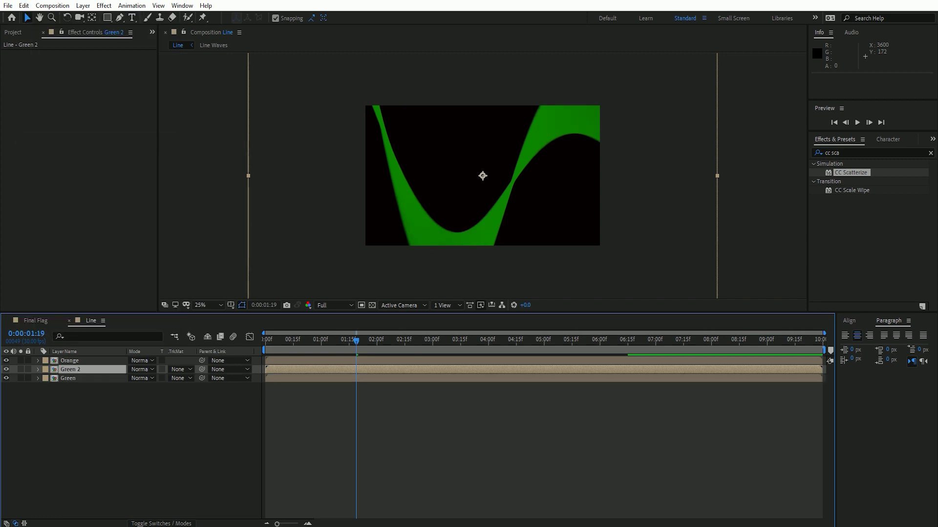
key(Return)
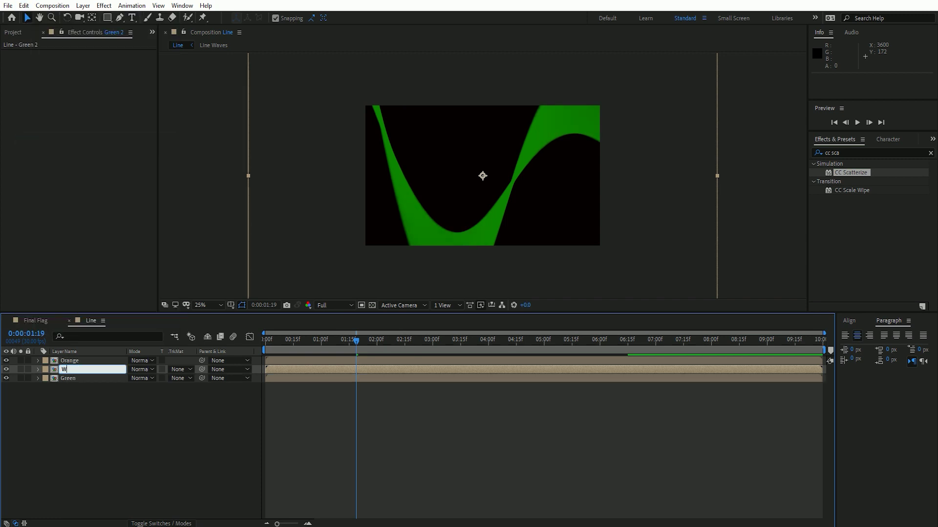
key(Return)
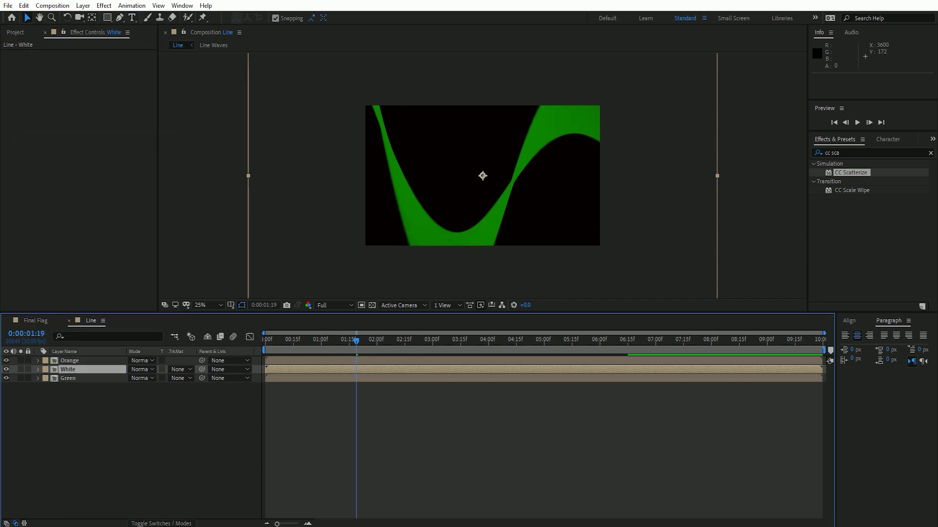
- Apply a Fill effect to the White layer with colour FFFFFF
click(859, 153)
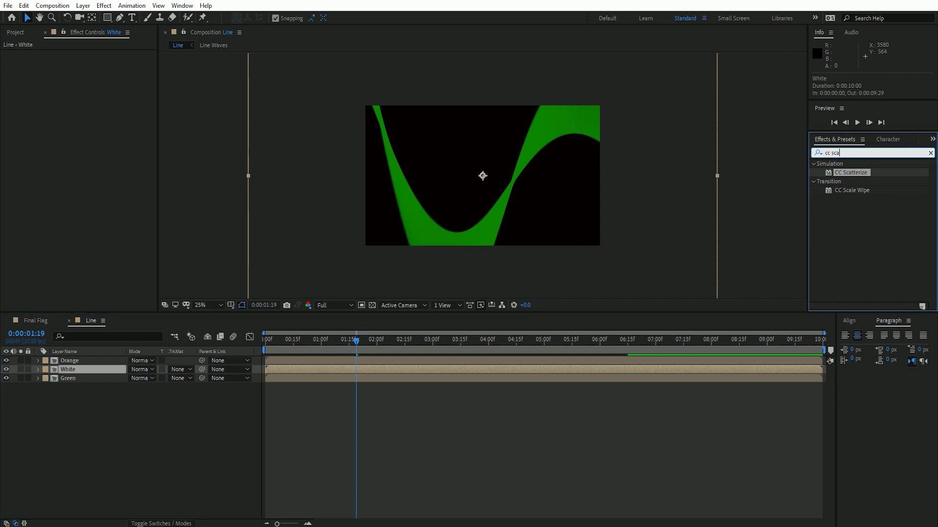
text(fill)
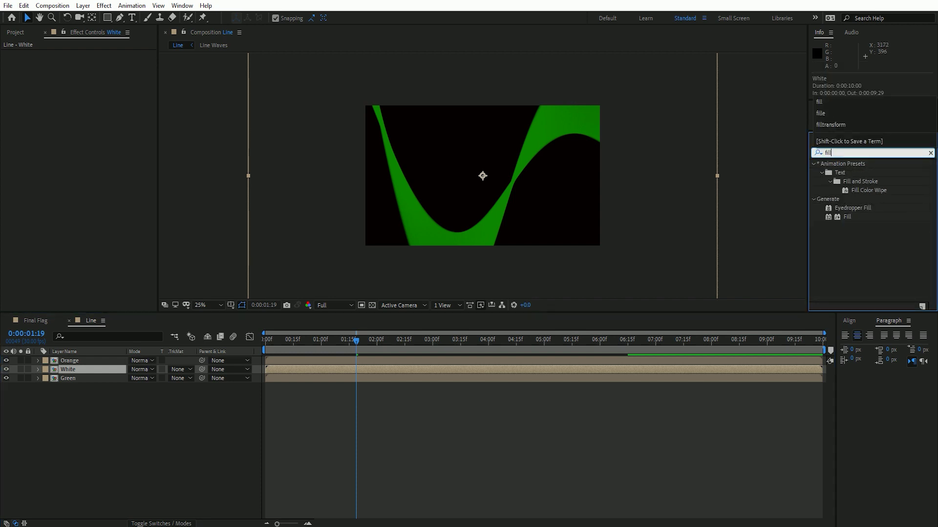
drag(848, 217, 470, 168)
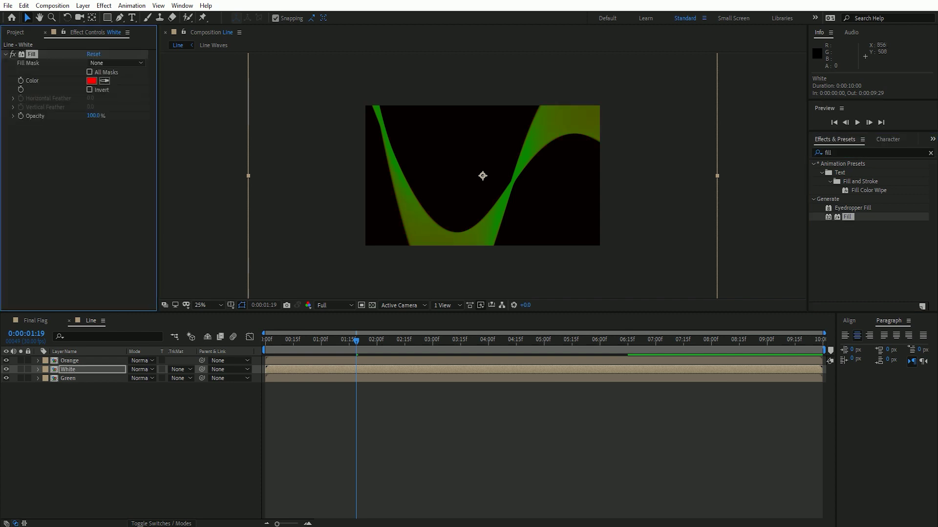
click(91, 80)
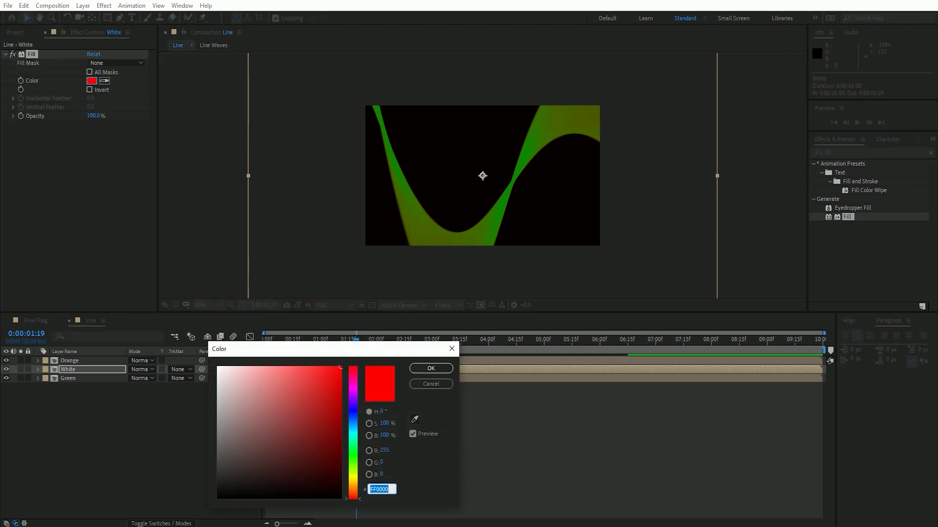
text(ffffff)
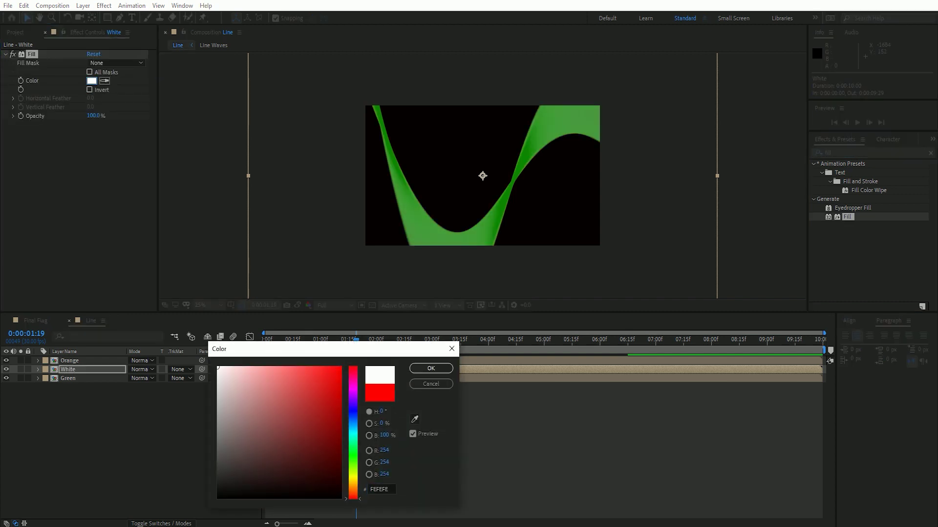
key(Return)
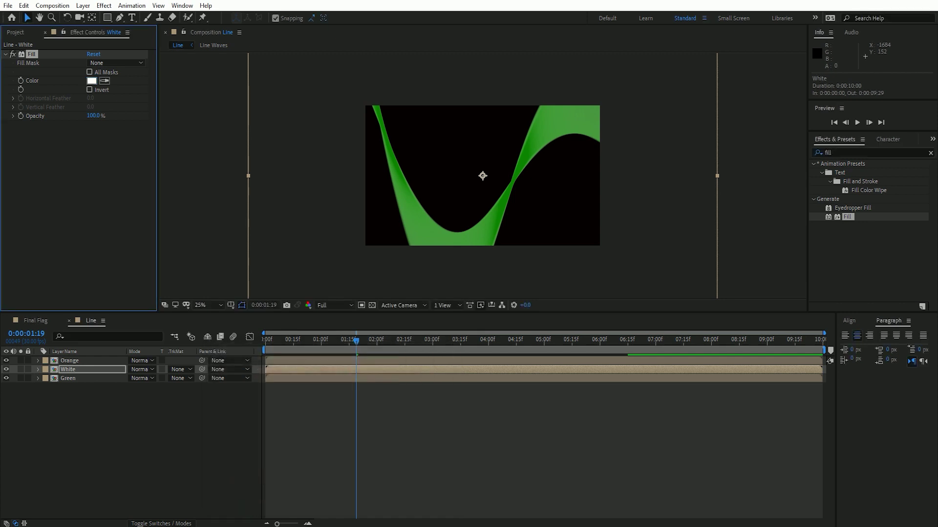
- Give the Orange layer a Fill effect, starting from FFA200 and darkening it to 965202
click(69, 360)
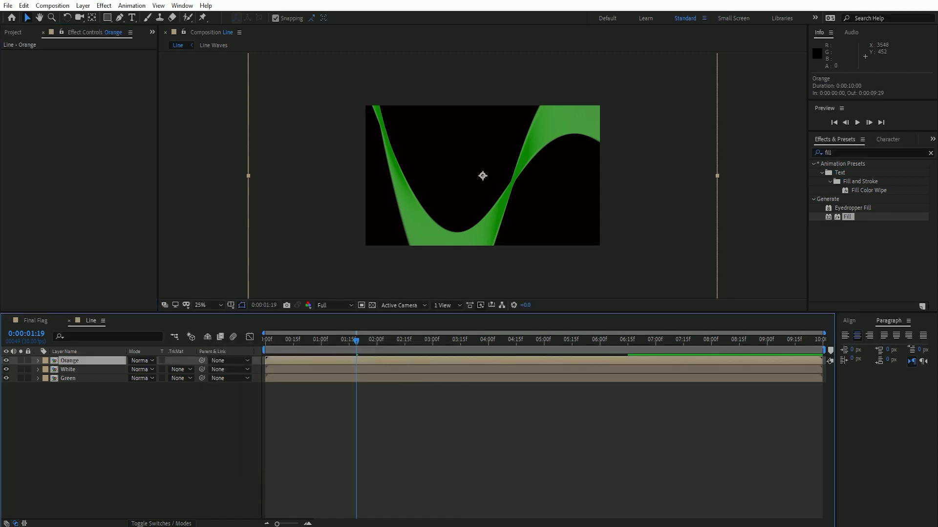
double_click(847, 216)
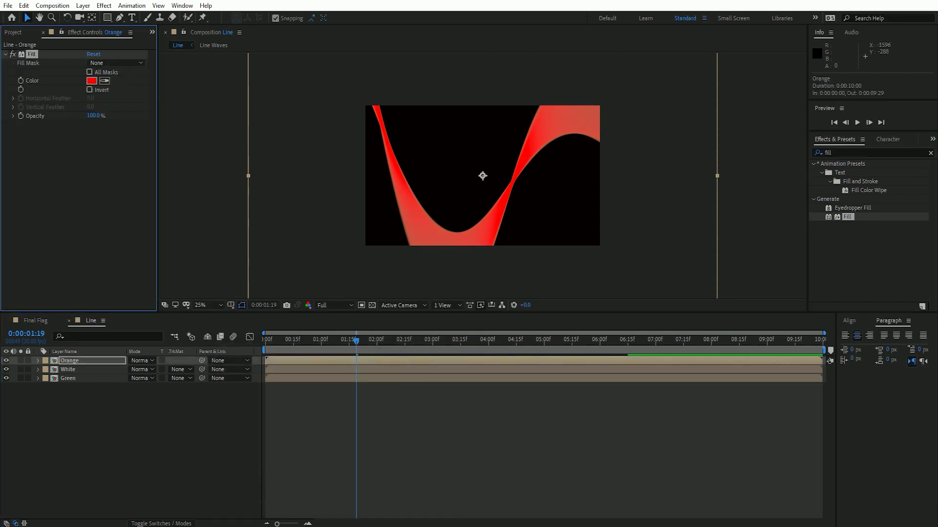
click(92, 80)
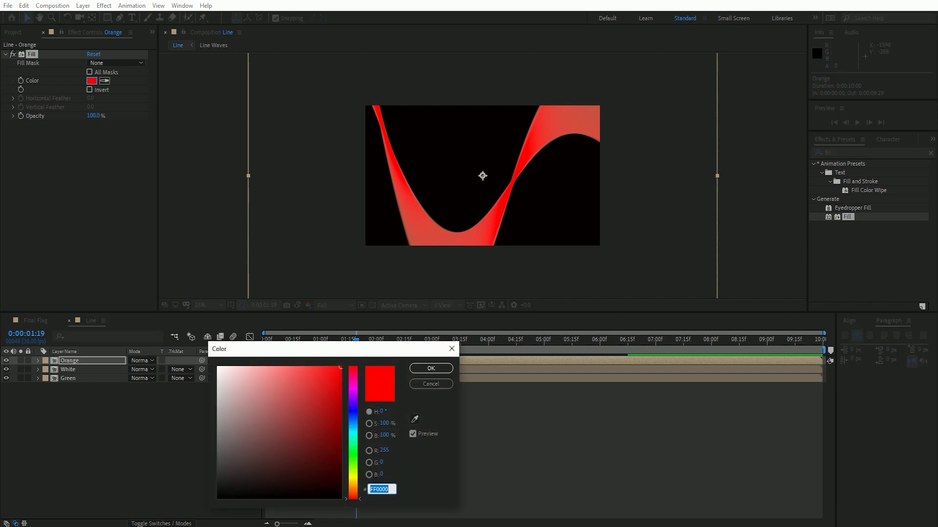
text(ffa200)
key(Tab)
click(339, 421)
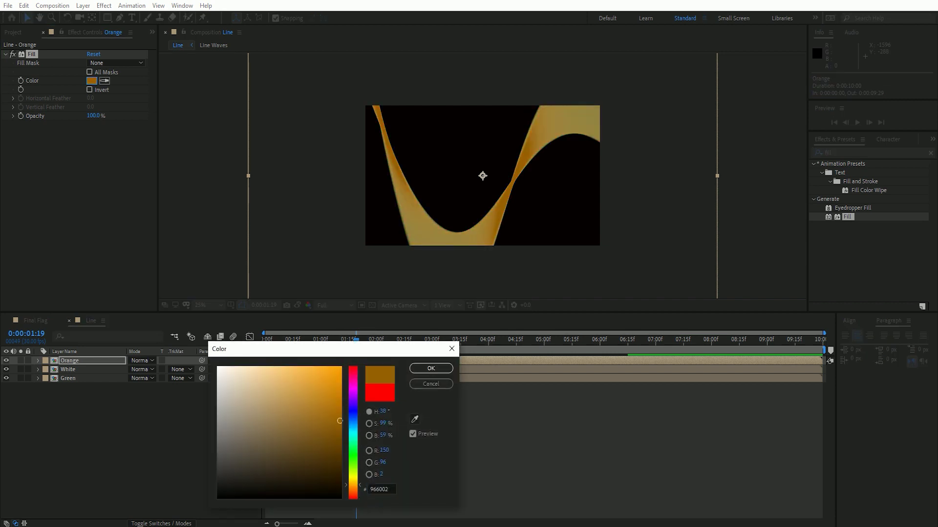
drag(383, 412, 381, 412)
click(431, 368)
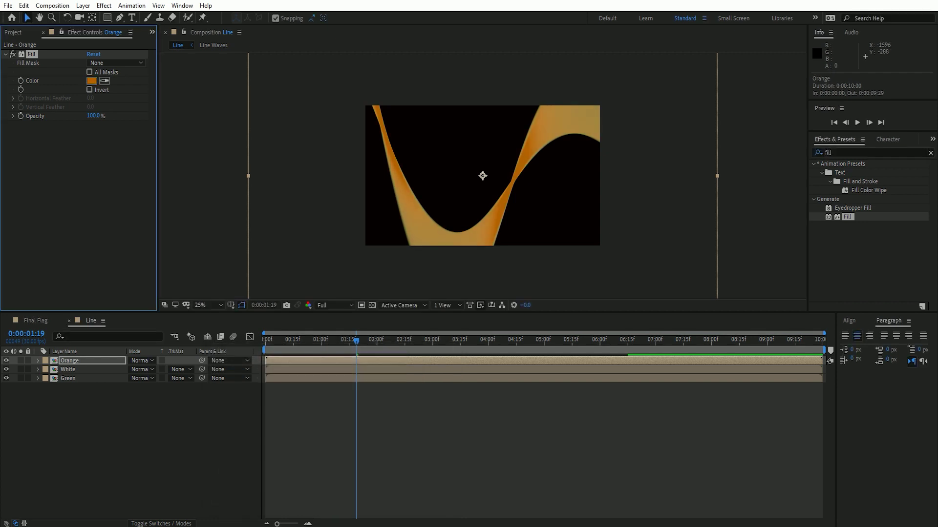
- Add a Fill effect to the Green layer and set it to a deep green
click(68, 378)
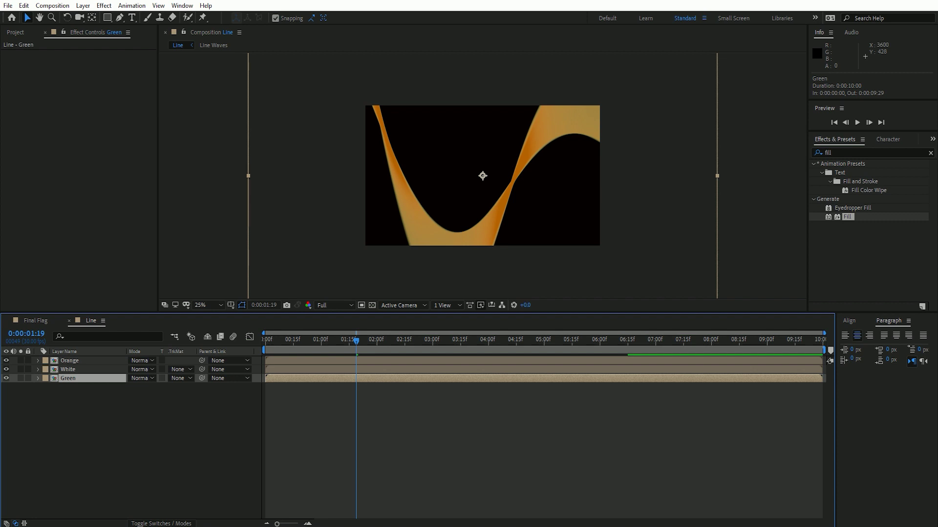
double_click(847, 217)
click(91, 80)
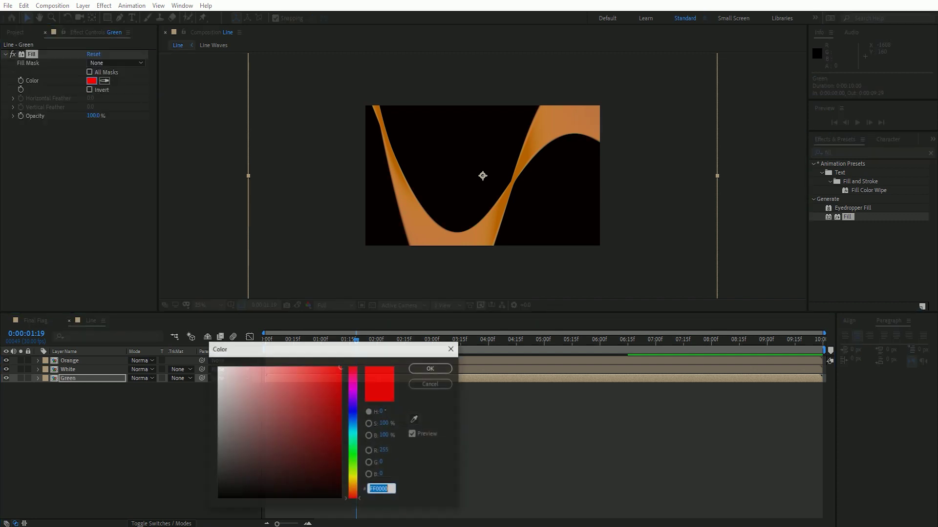
text(78FF00)
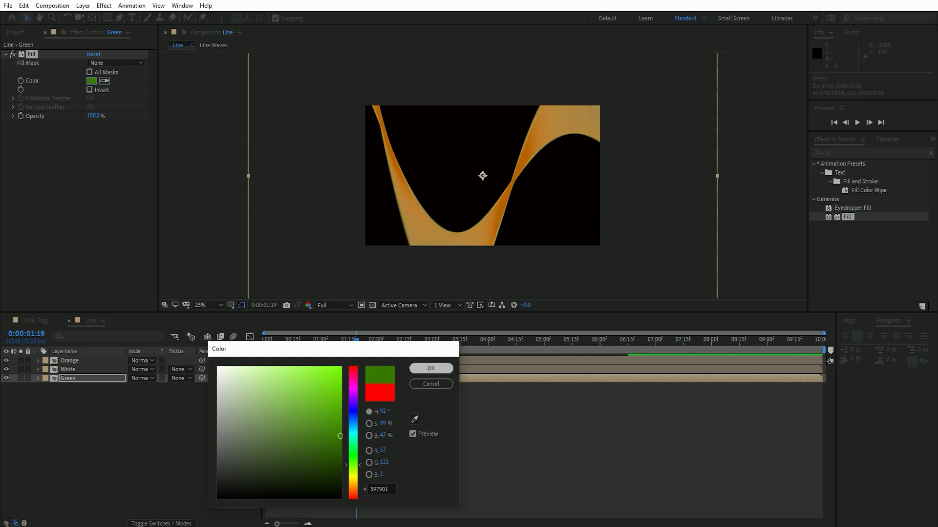
click(431, 368)
click(537, 440)
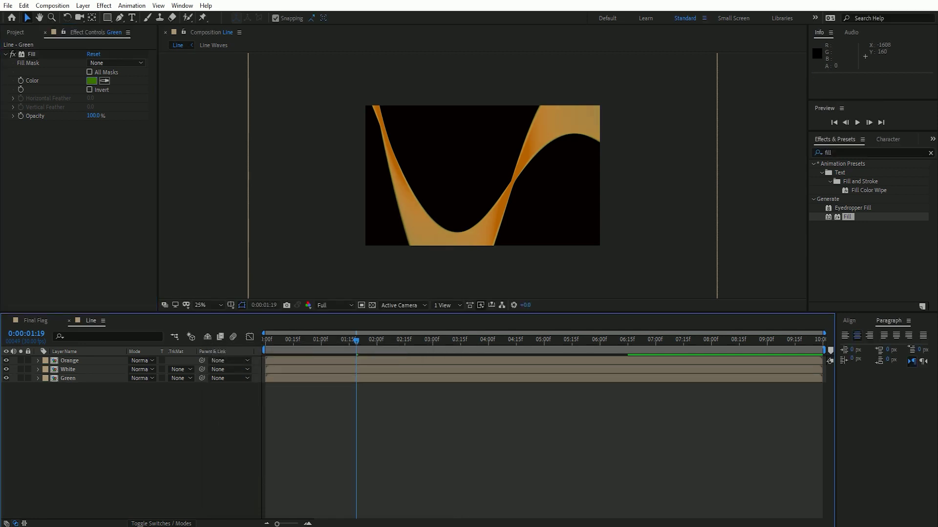
- Show all three layers' Position and rotate the Orange layer 180°
key(ctrl+a)
key(p)
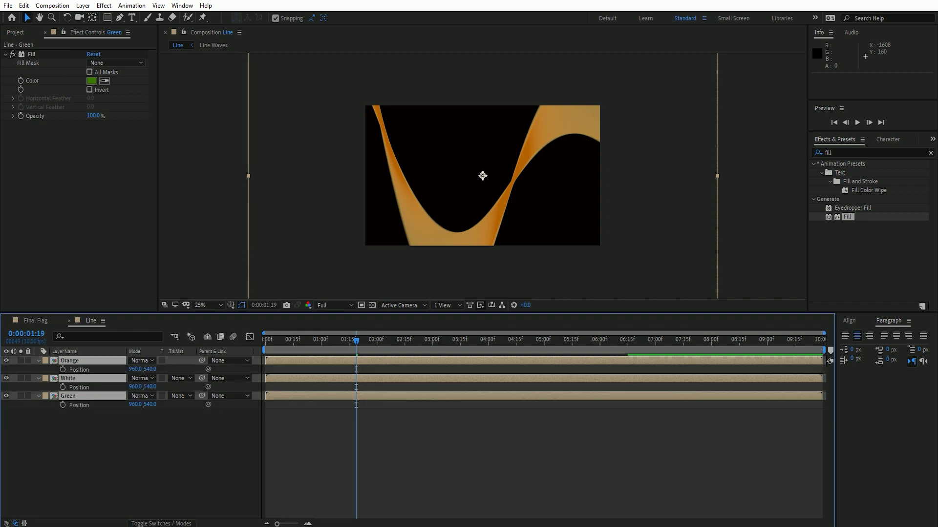
key(ctrl+shift+a)
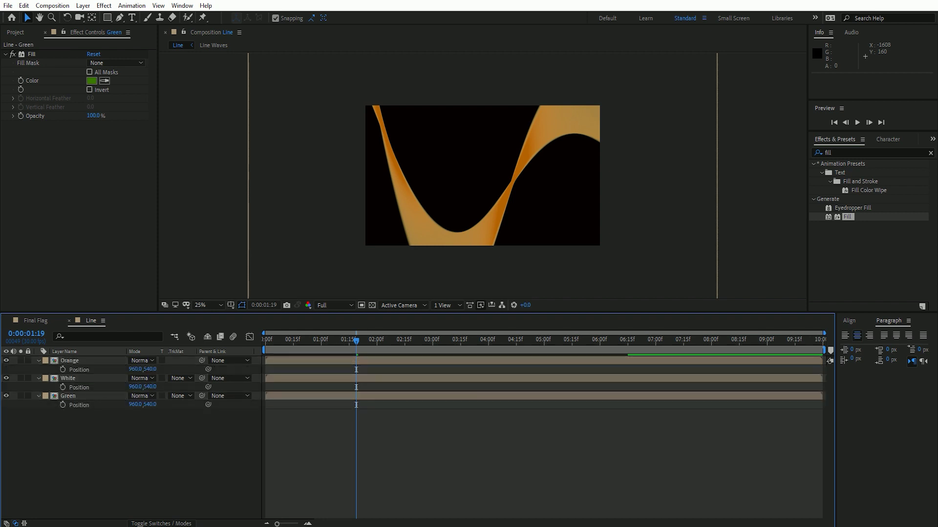
click(69, 361)
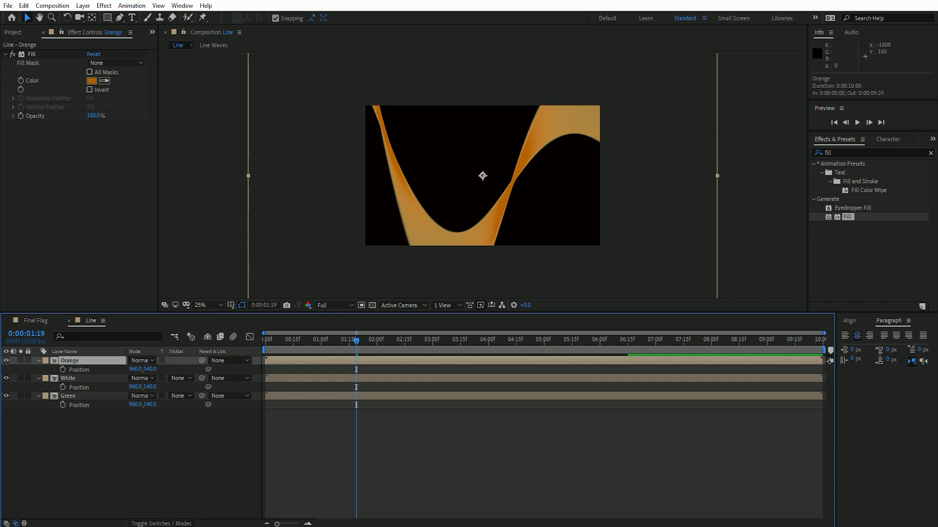
key(r)
click(140, 370)
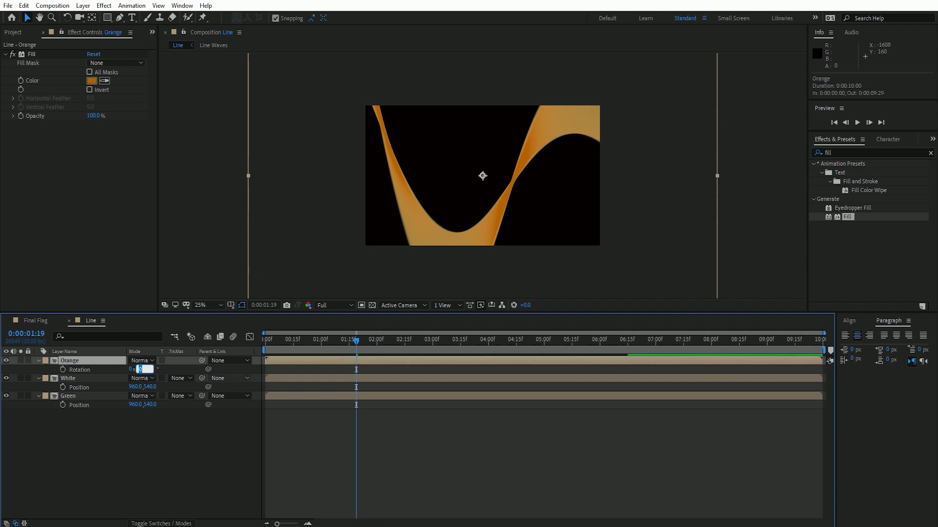
text(180)
key(Return)
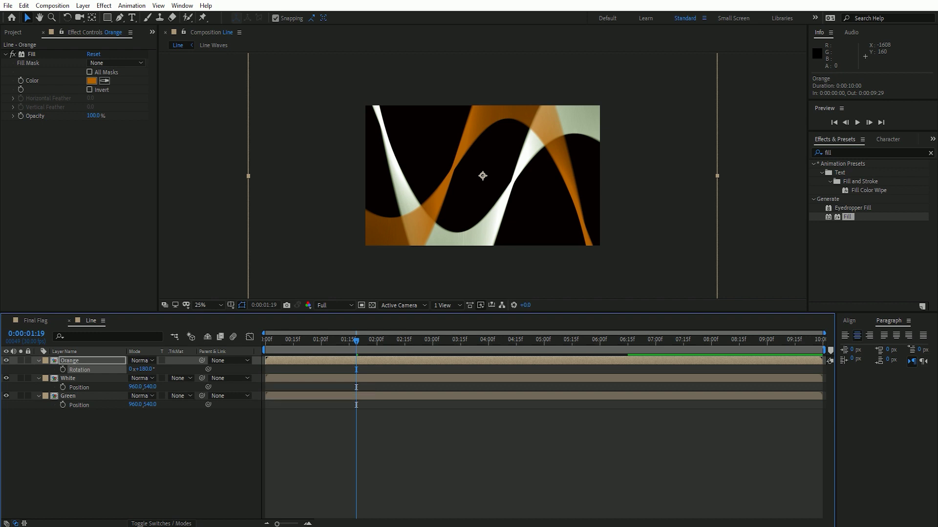
key(F2)
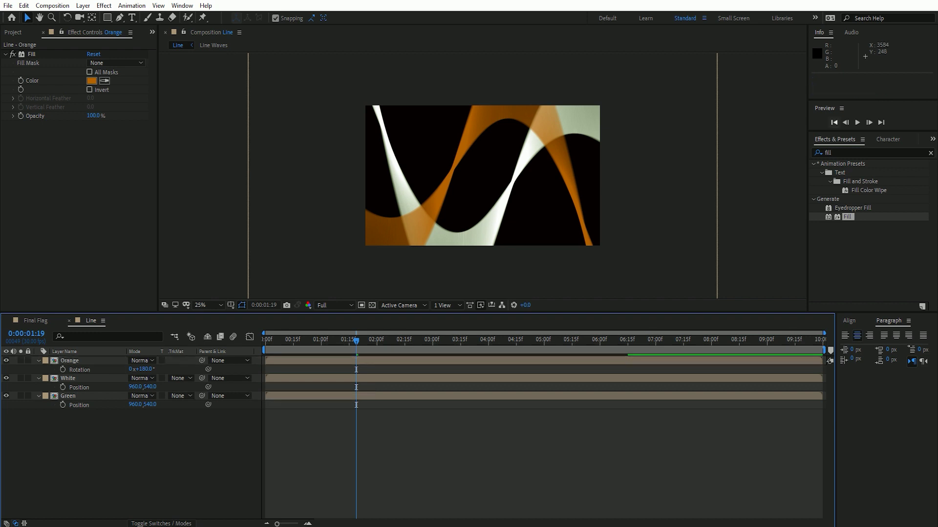
- Preview the ribbons, then move the Green layer lower to position 960, 813
click(857, 122)
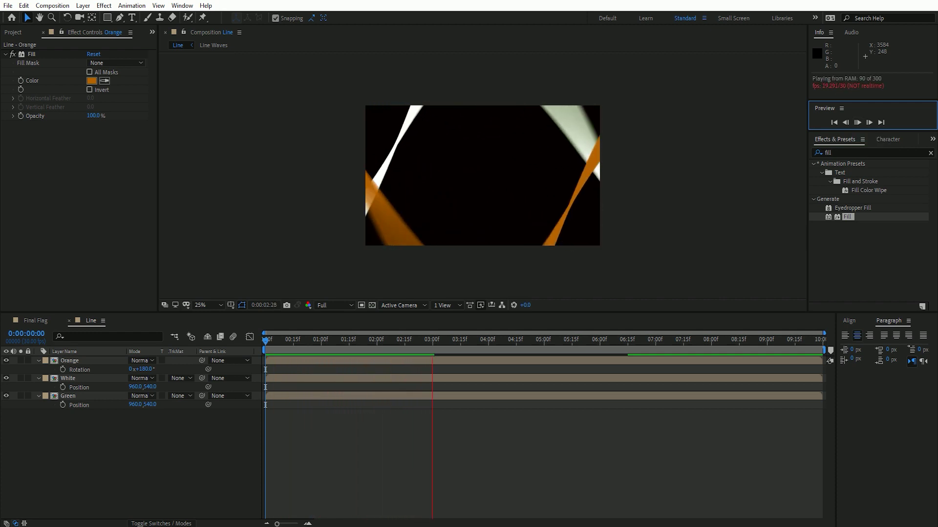
click(68, 396)
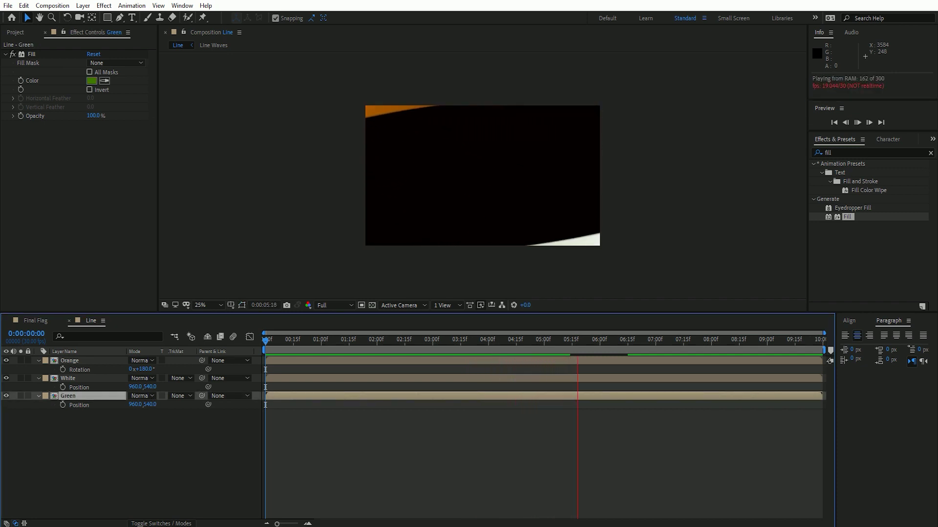
key(ctrl+shift+a)
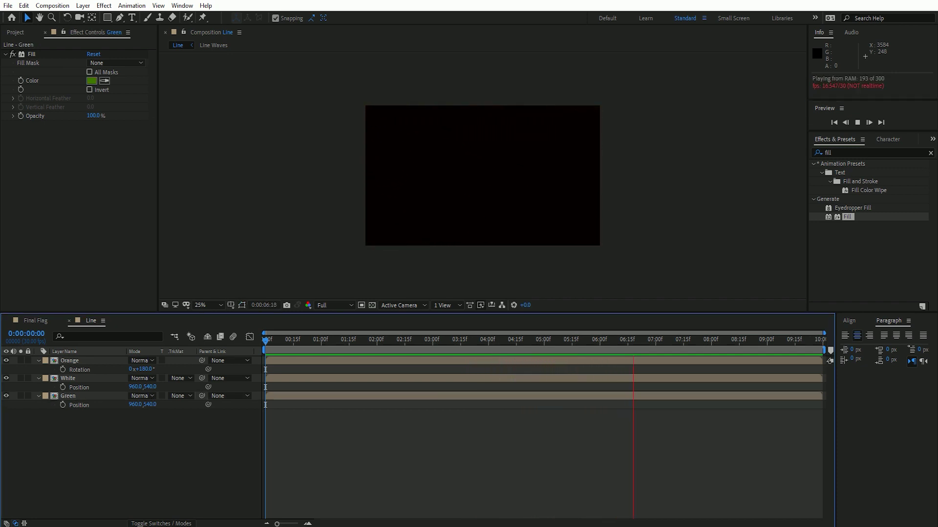
click(444, 339)
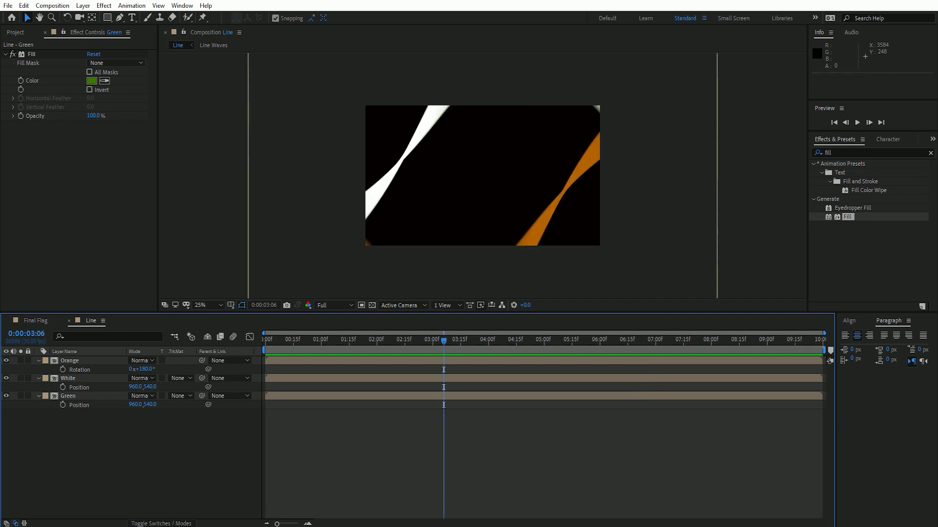
click(410, 338)
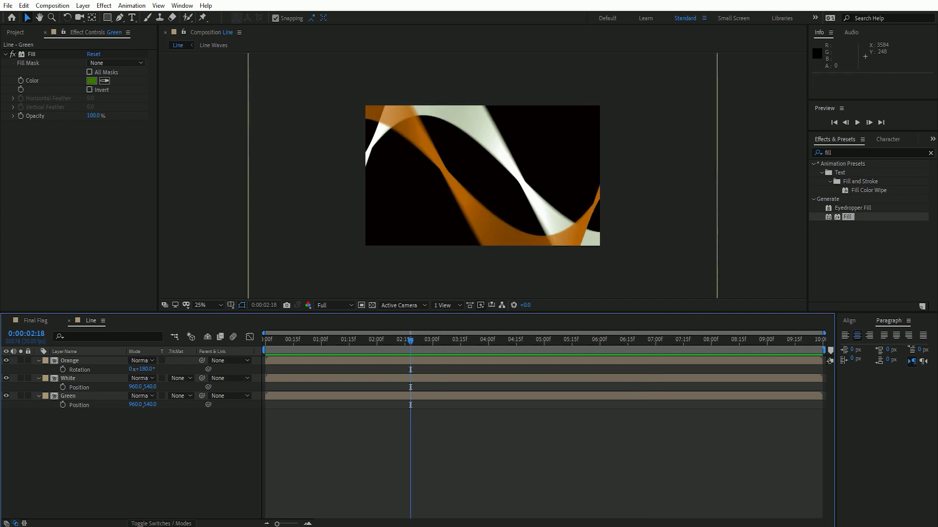
click(410, 396)
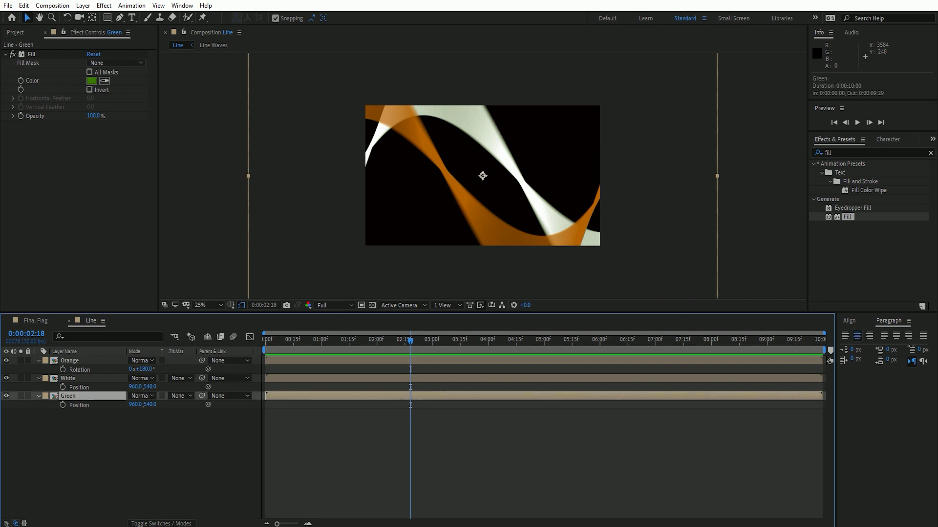
drag(150, 405, 282, 405)
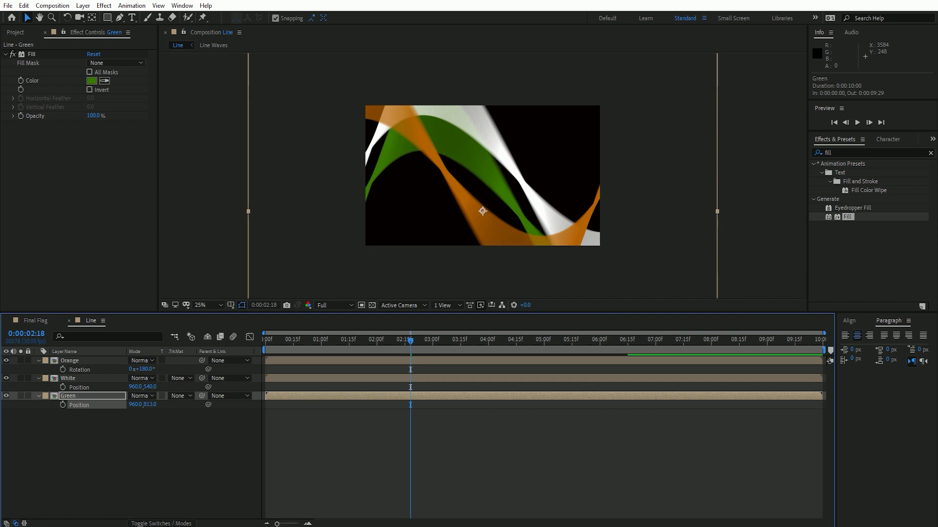
- Pre-compose the Orange, White and Green layers into 'Waves' and reopen Final Flag
click(36, 321)
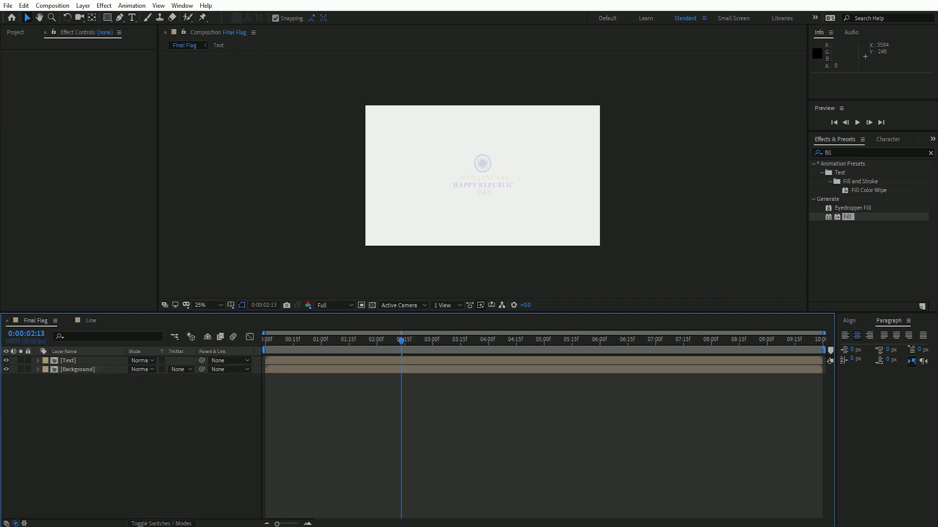
key(ctrl+0)
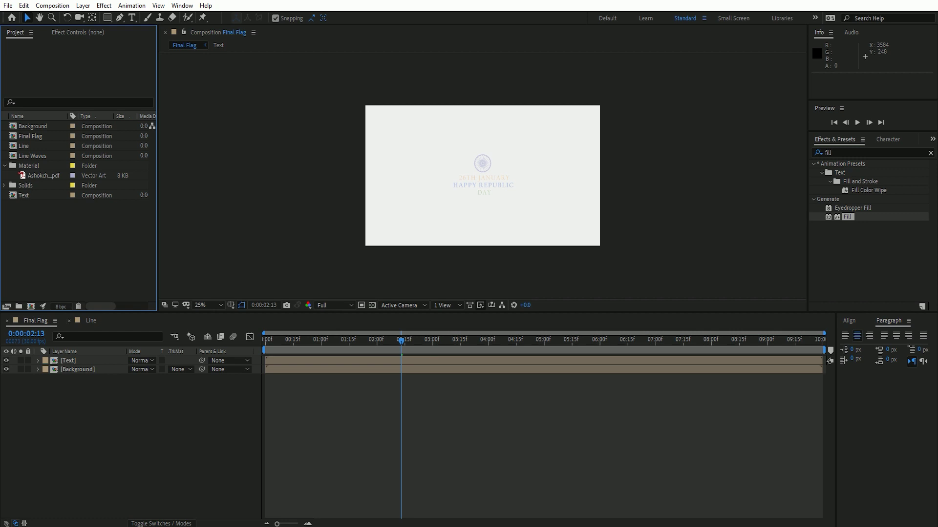
click(91, 321)
key(ctrl+a)
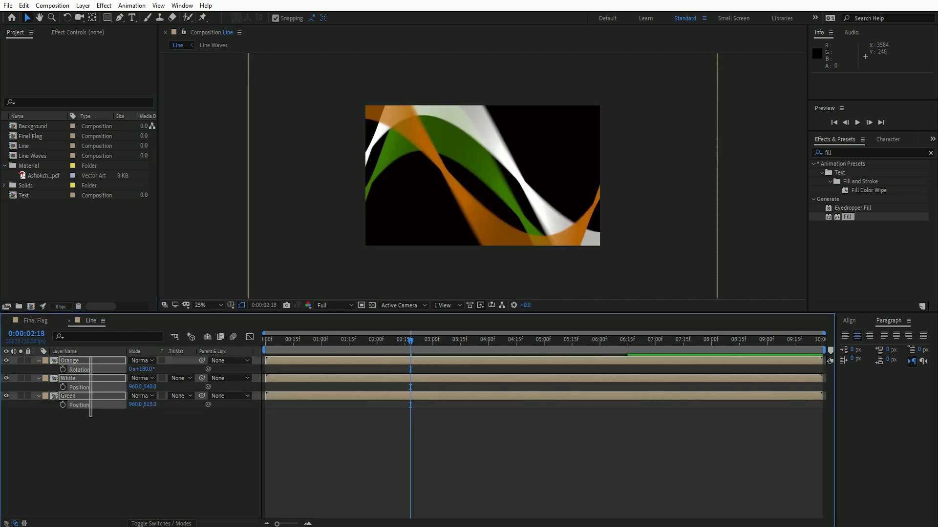
key(u)
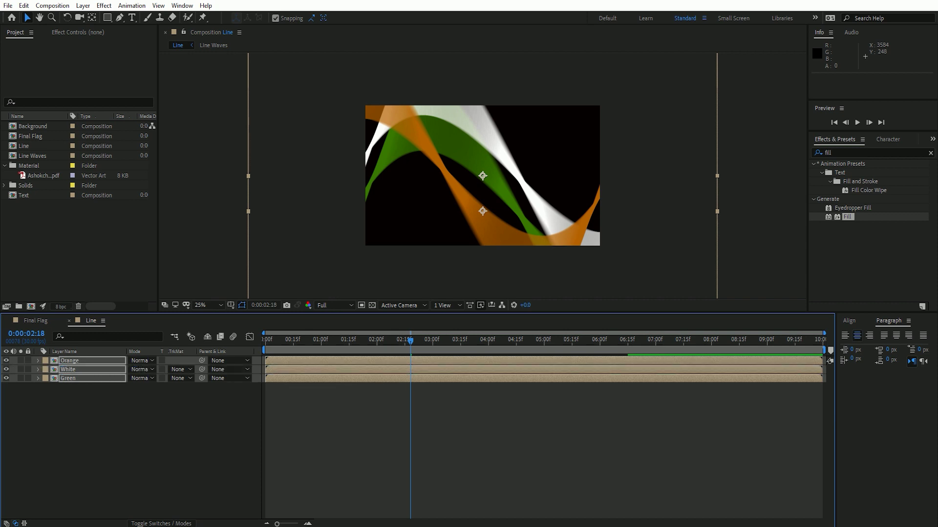
click(83, 6)
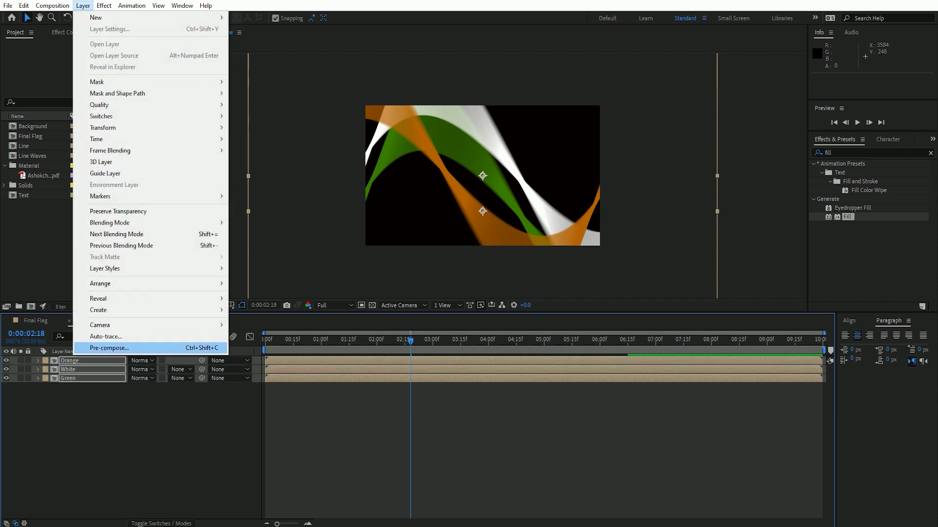
click(98, 347)
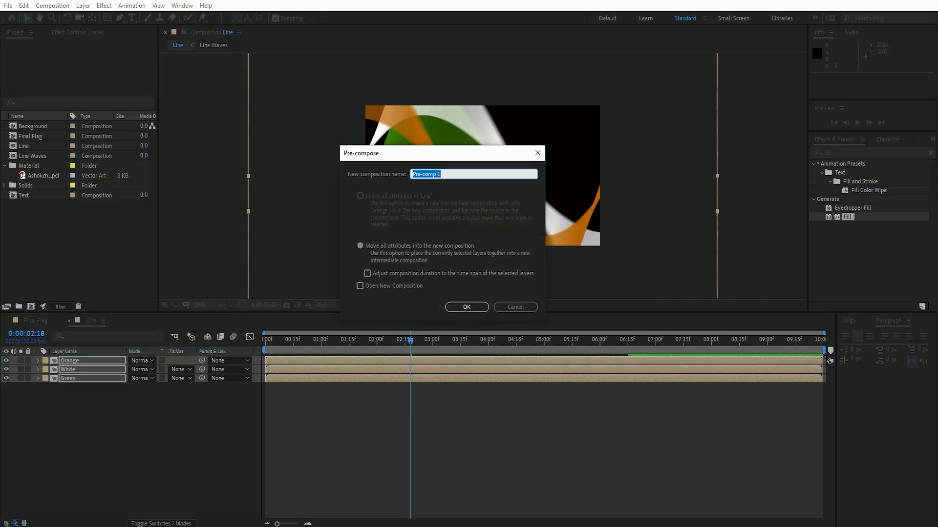
text(Waves)
key(Return)
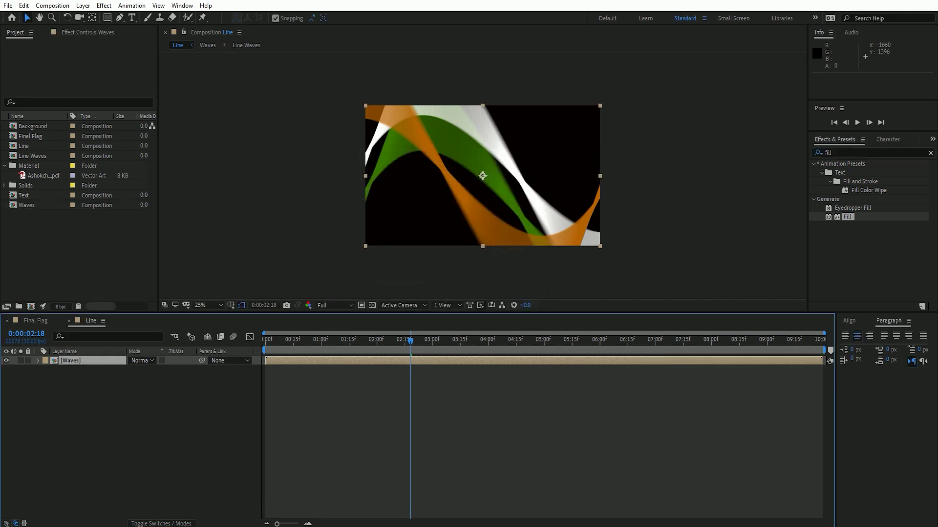
double_click(30, 136)
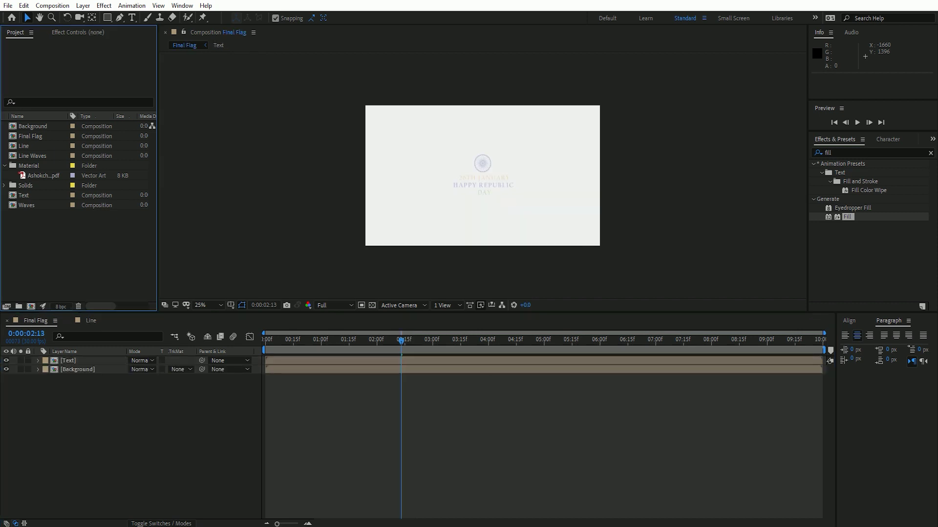
- Insert the Line comp between the Text and Background layers and preview from the start
click(24, 145)
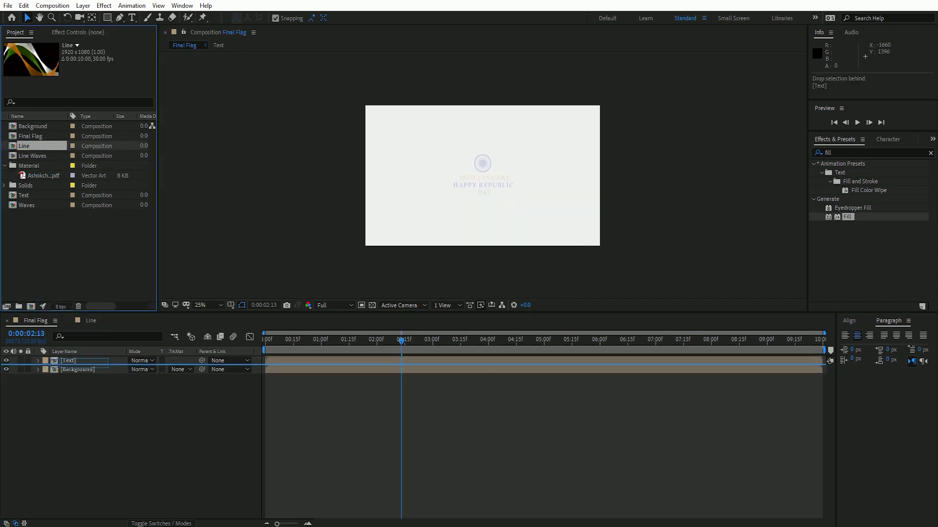
drag(24, 146, 68, 366)
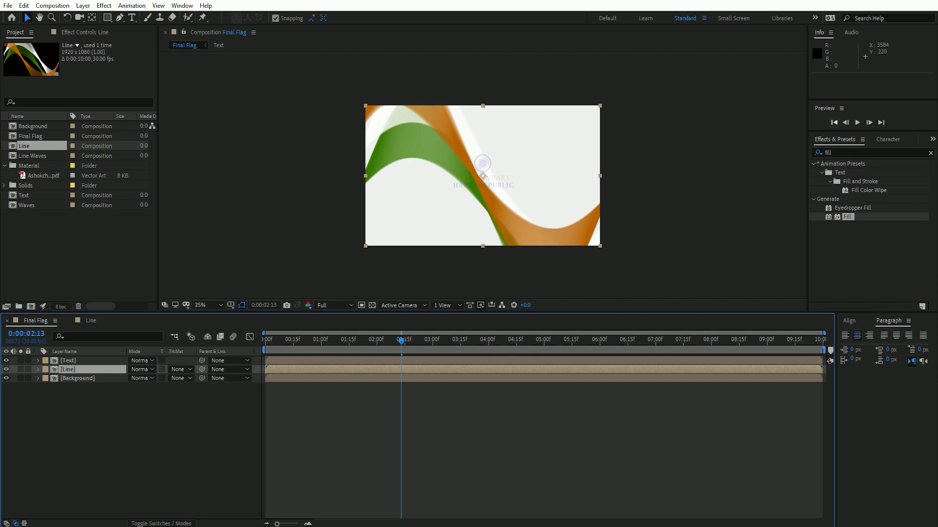
key(Home)
key(space)
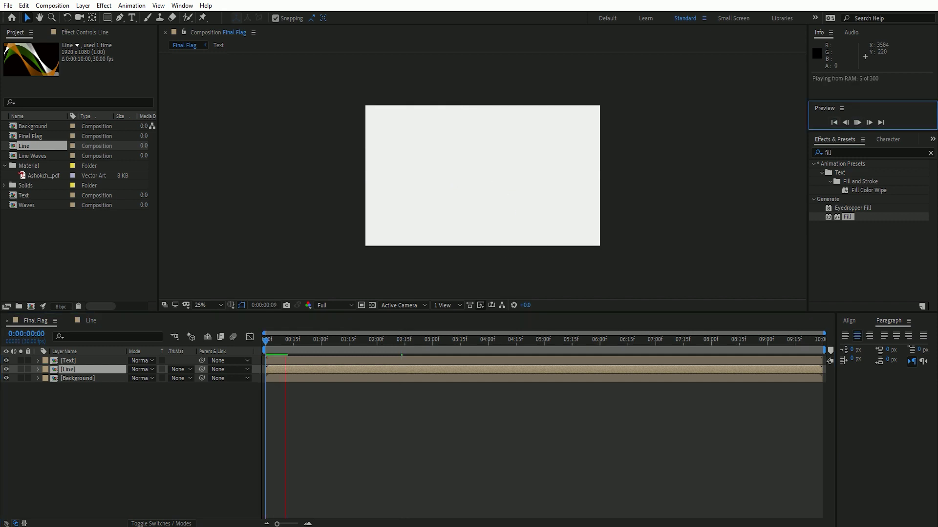
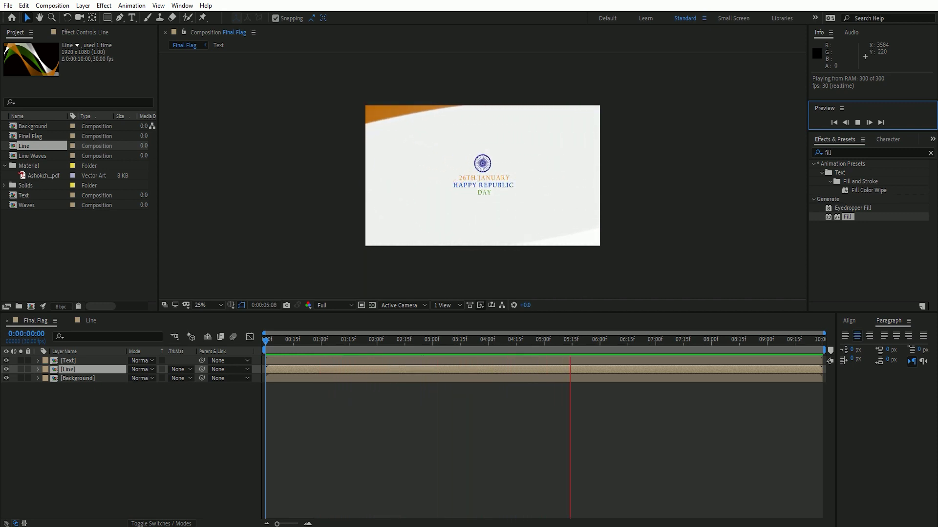
- Stop the preview, open the Line then Waves compositions, and select the Orange layer
click(132, 440)
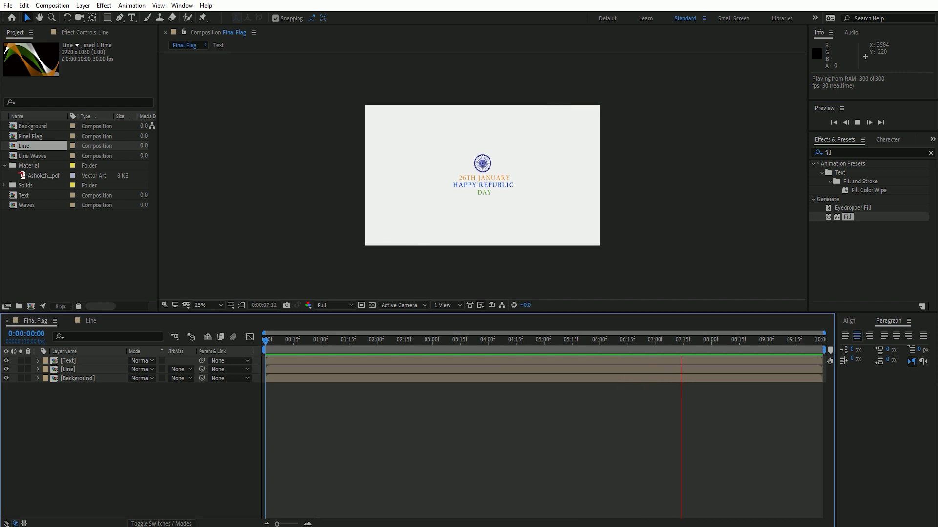
key(space)
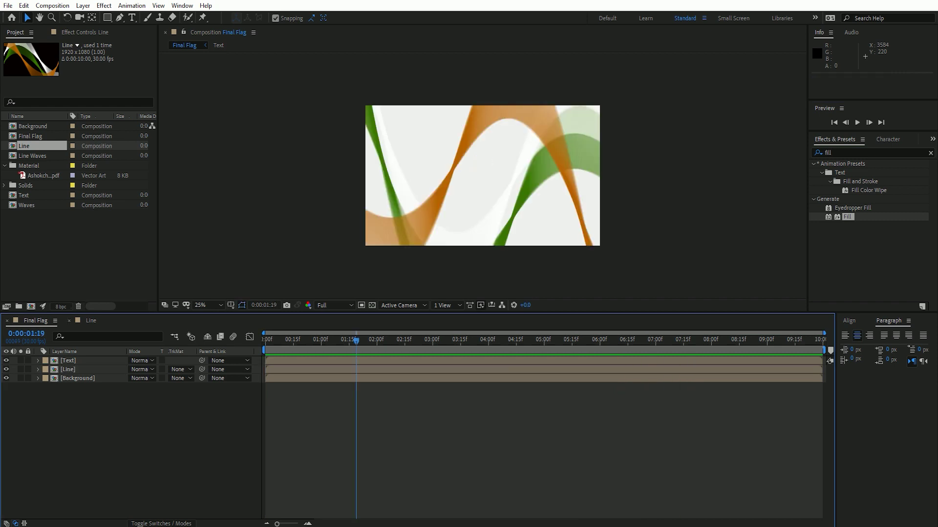
double_click(68, 369)
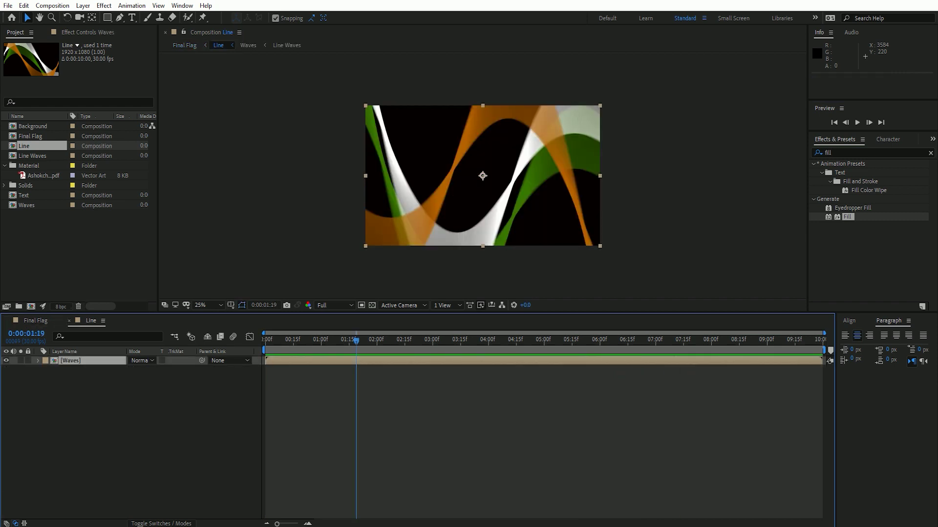
double_click(70, 361)
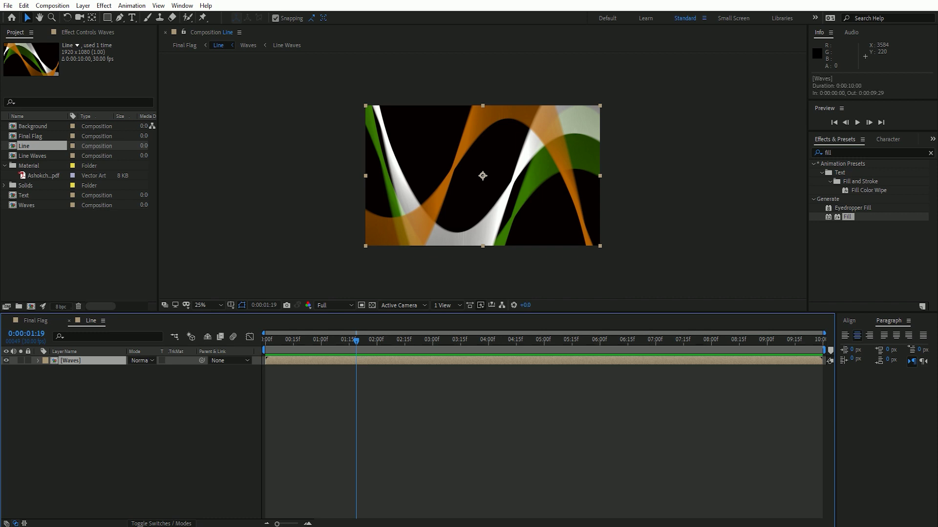
click(70, 360)
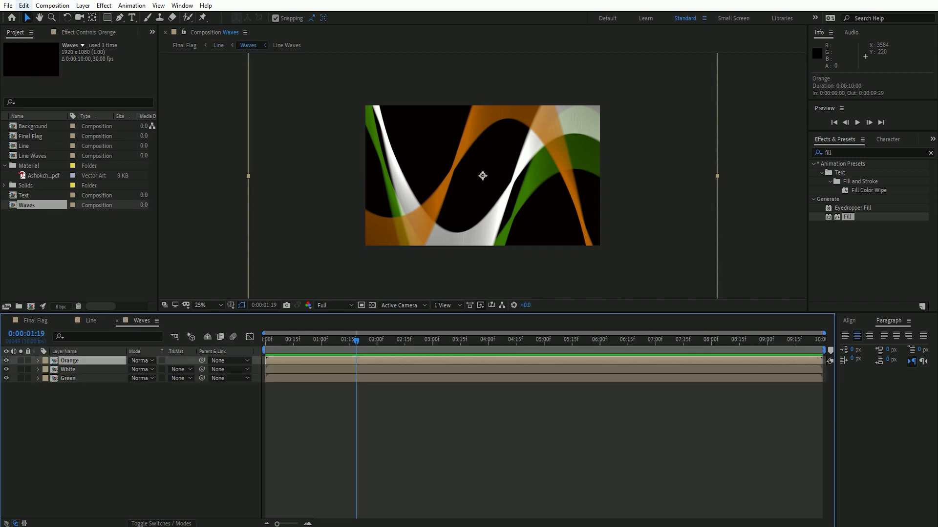
- Duplicate the Orange layer as 'Orange Base' and move it below Orange
click(24, 6)
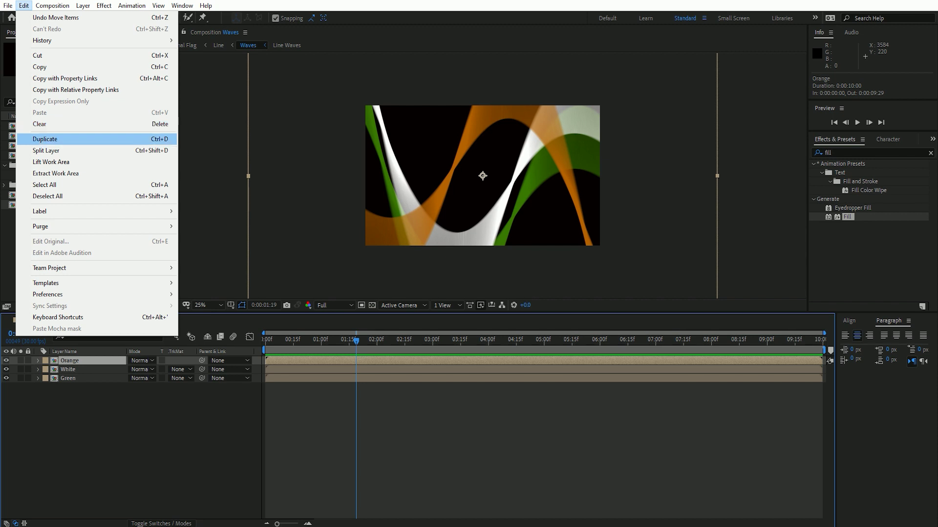
click(45, 139)
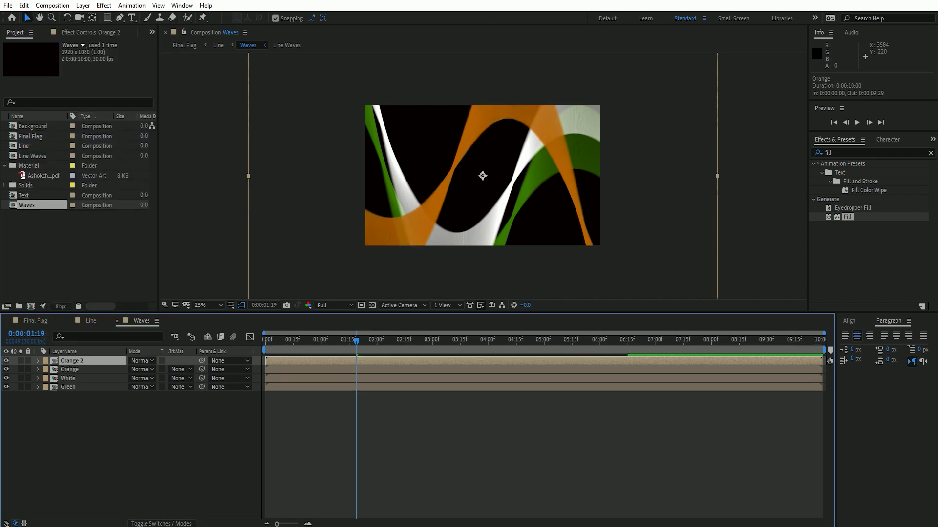
key(Return)
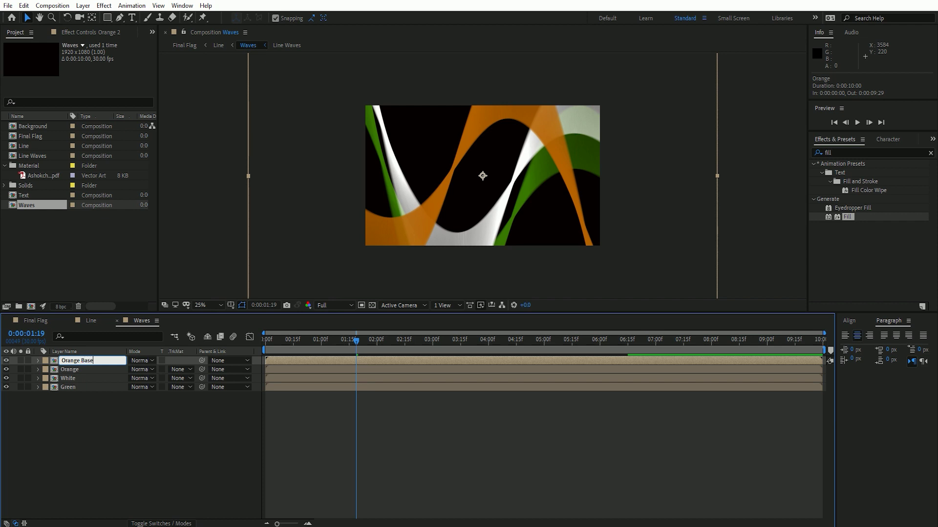
key(Return)
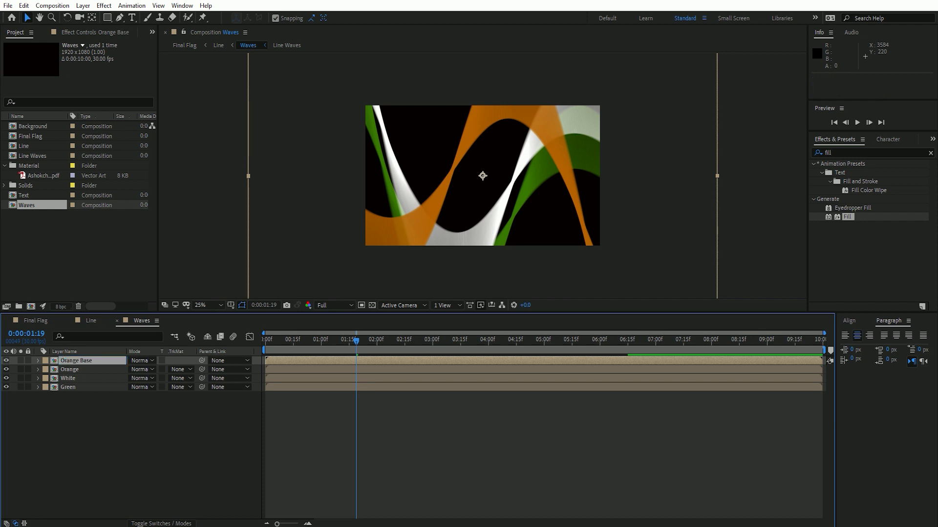
key(ctrl+bracketleft)
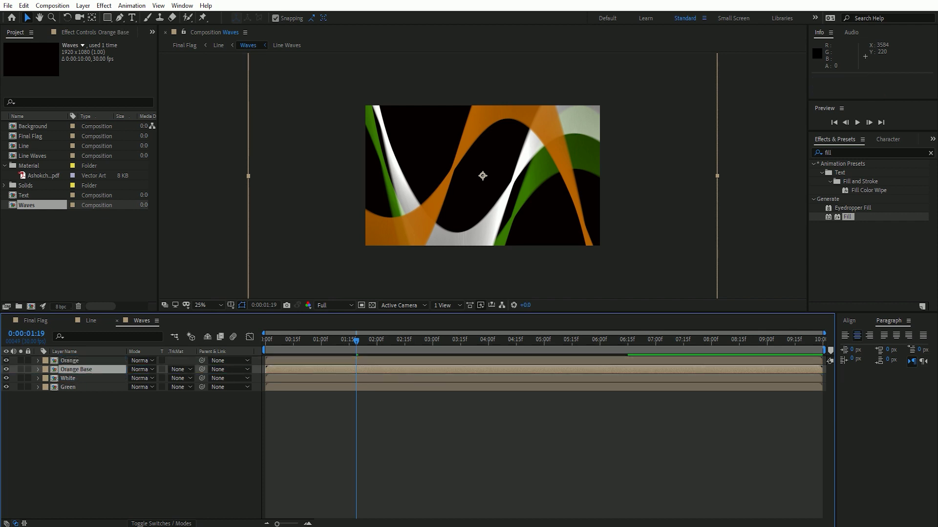
- Duplicate the White layer as 'White Base' and move it below White
click(68, 378)
click(23, 6)
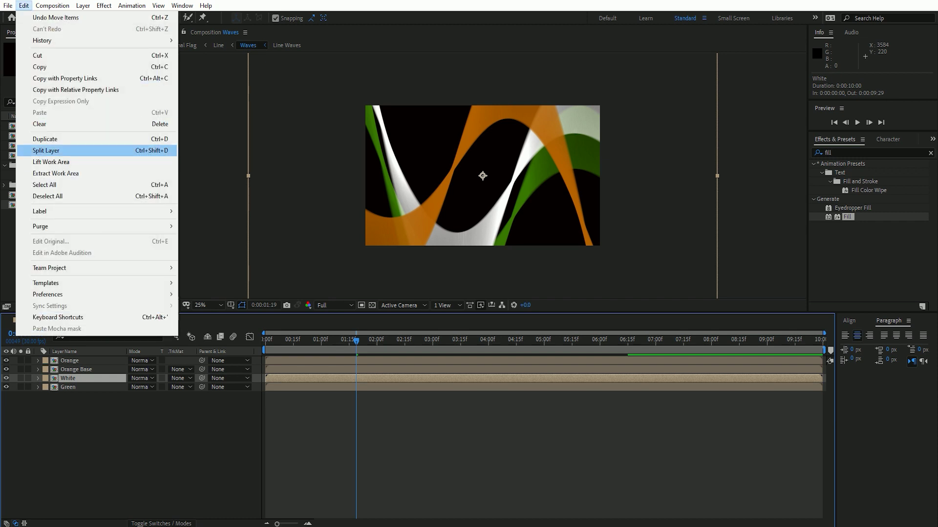
click(29, 139)
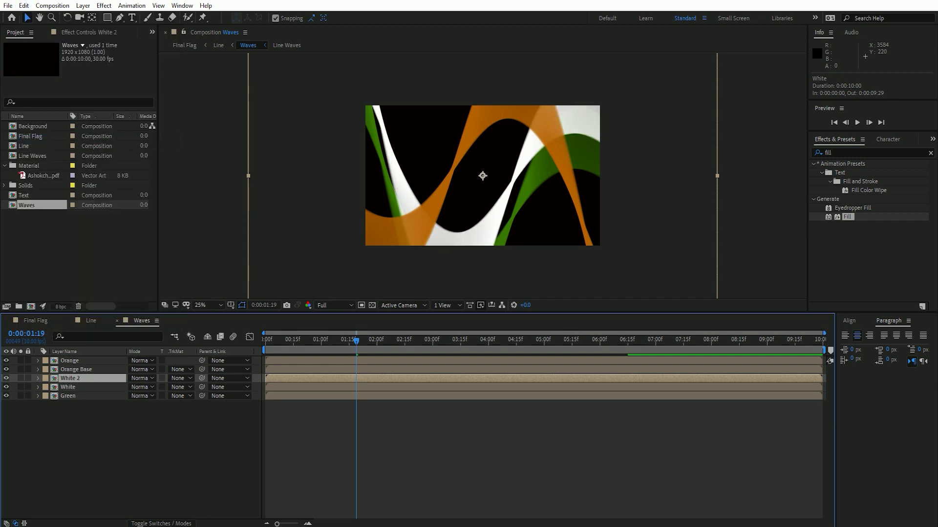
key(Return)
key(Right)
key(shift+Left)
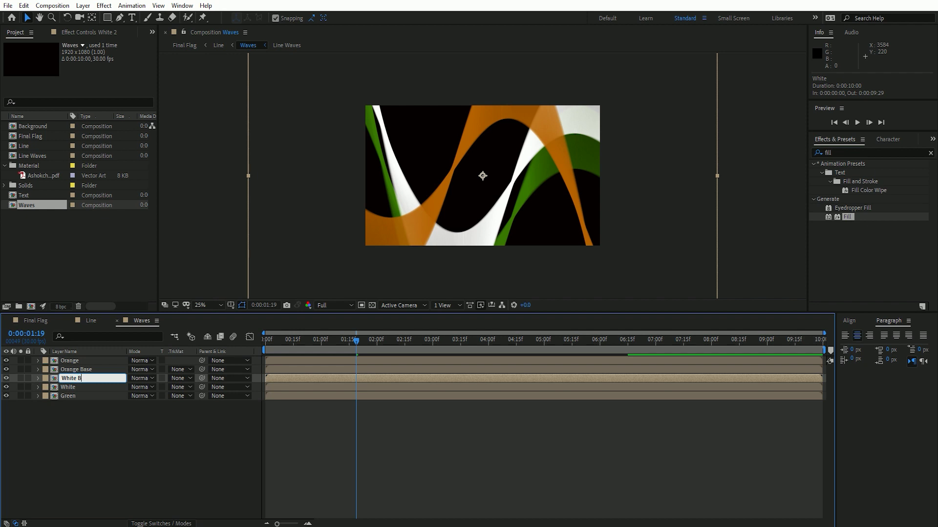
key(Return)
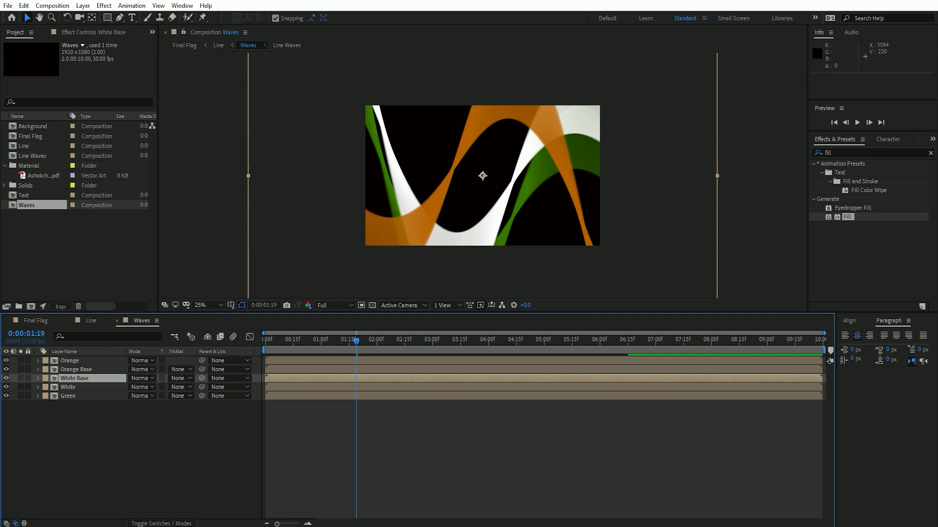
key(ctrl+bracketleft)
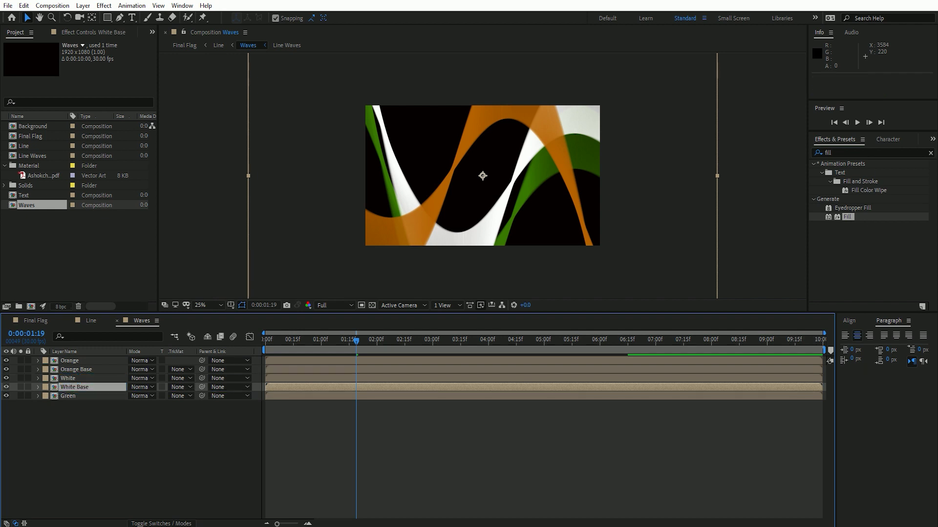
- Duplicate the Green layer as 'Green Base', move it below Green, and deselect all
key(ctrl+Down)
click(24, 5)
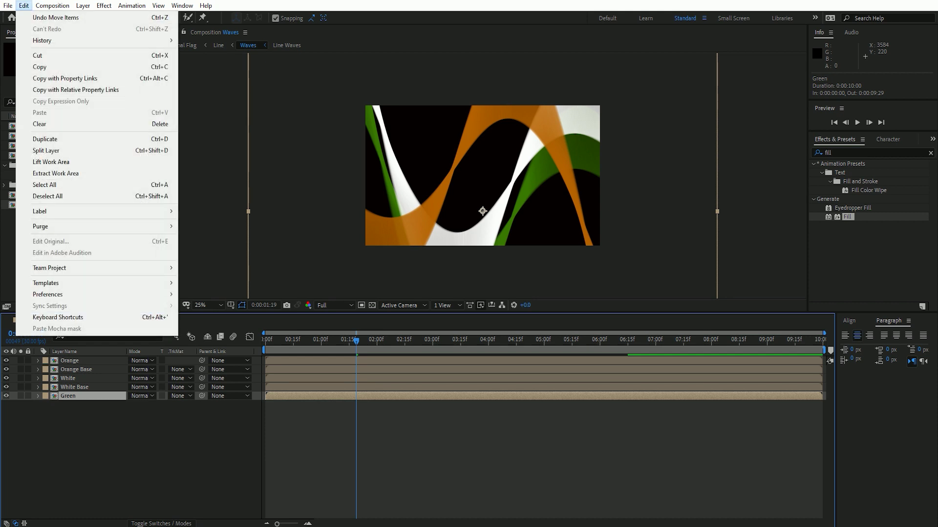
click(49, 137)
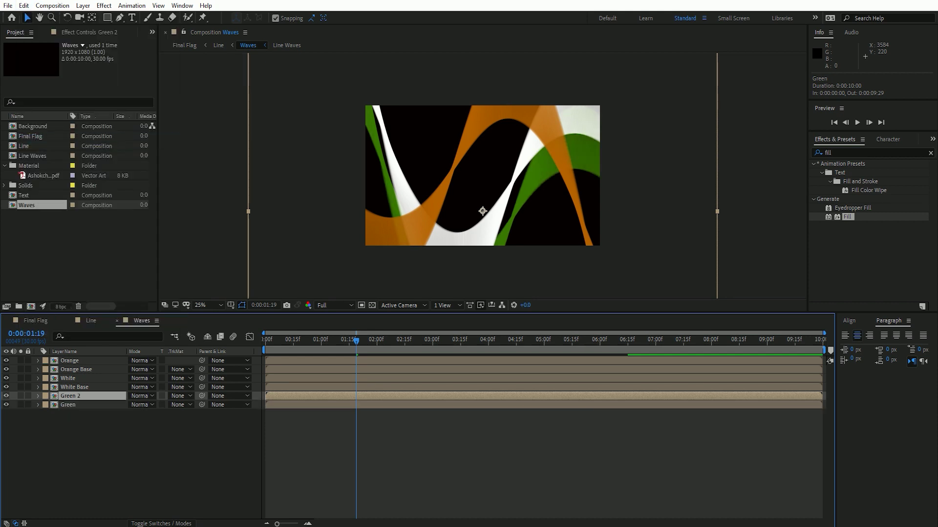
key(Return)
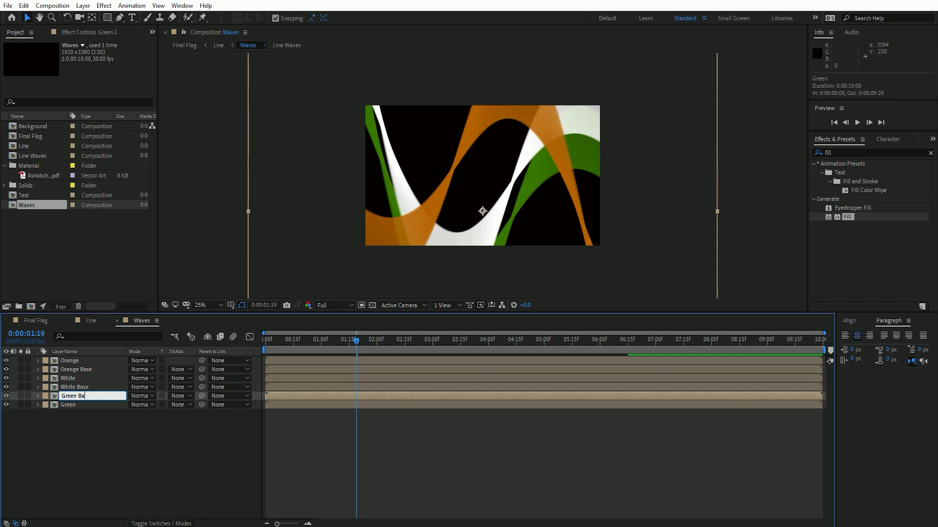
key(Return)
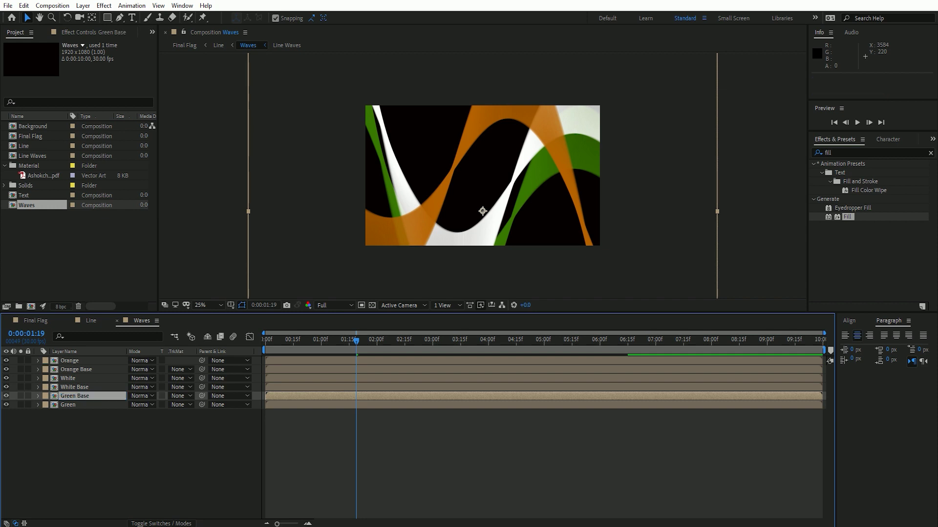
key(ctrl+bracketleft)
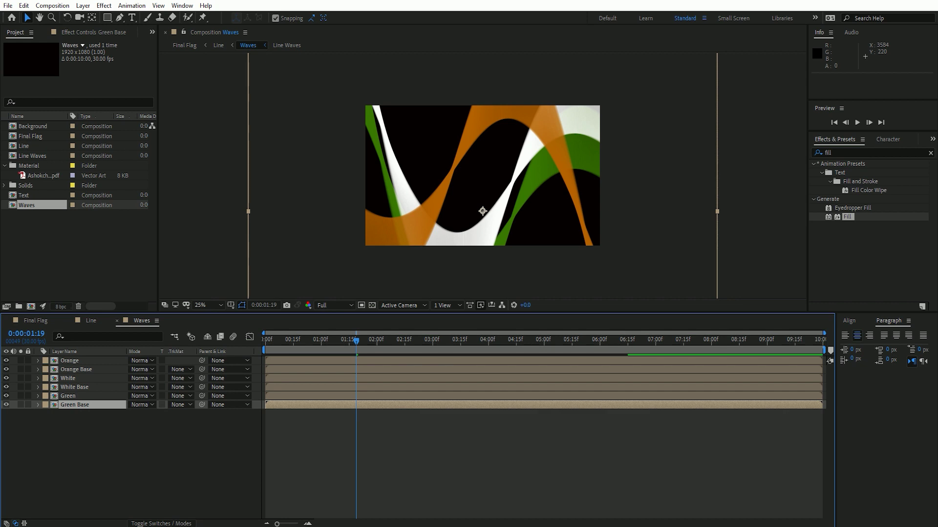
key(ctrl+shift+a)
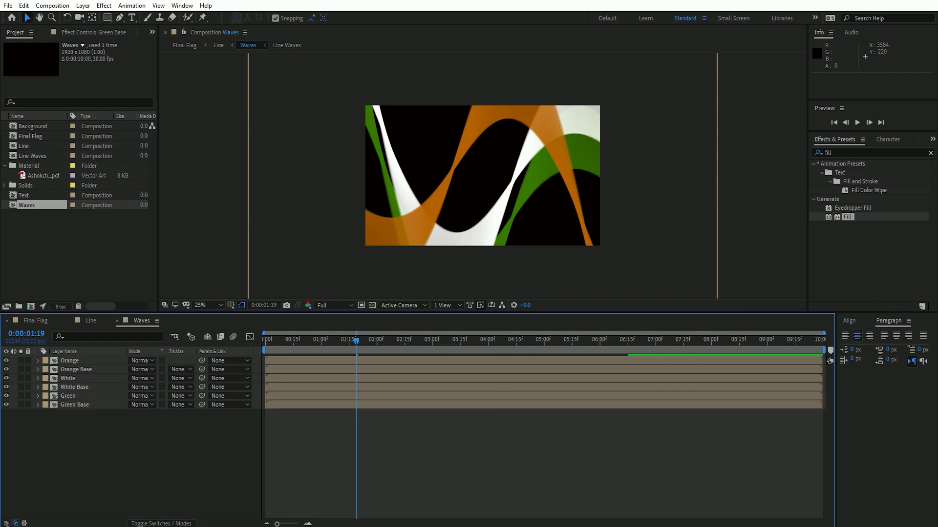
- Check the Scale of all six wave layers in Waves, then collapse and deselect them
key(ctrl+a)
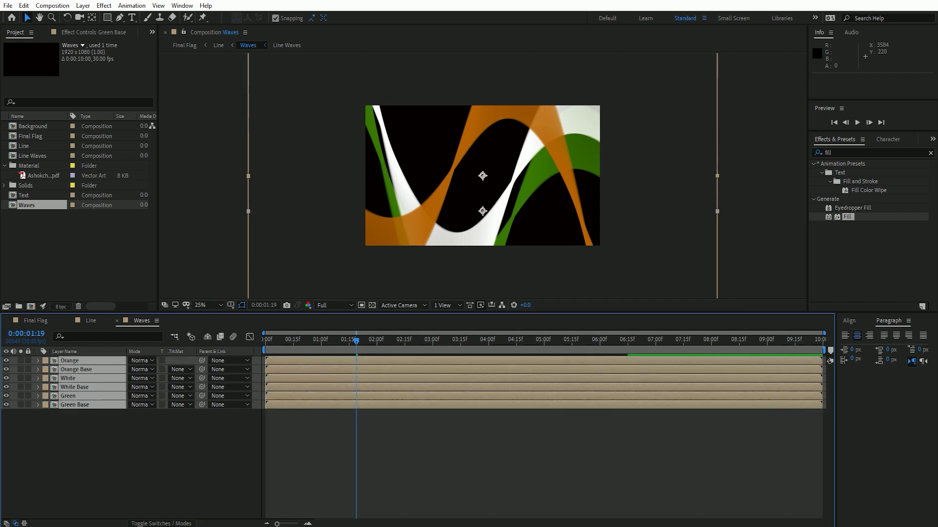
key(s)
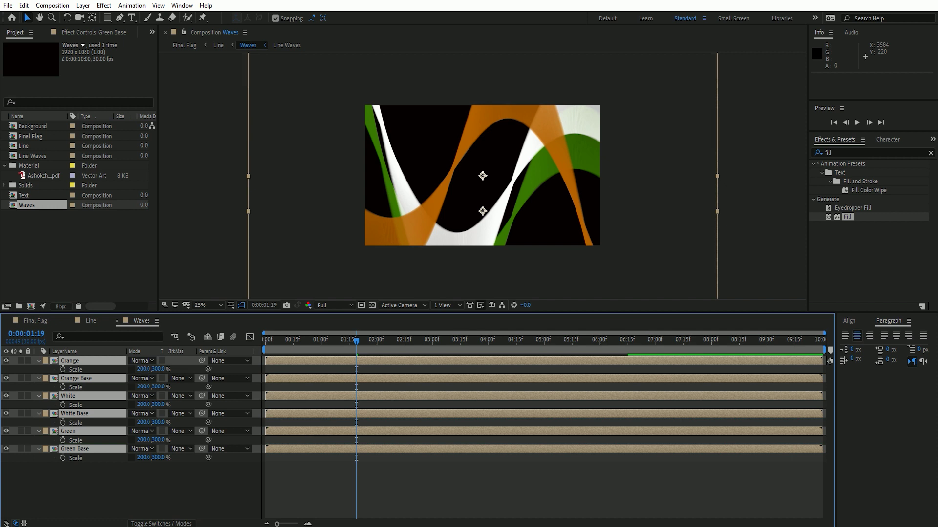
key(s)
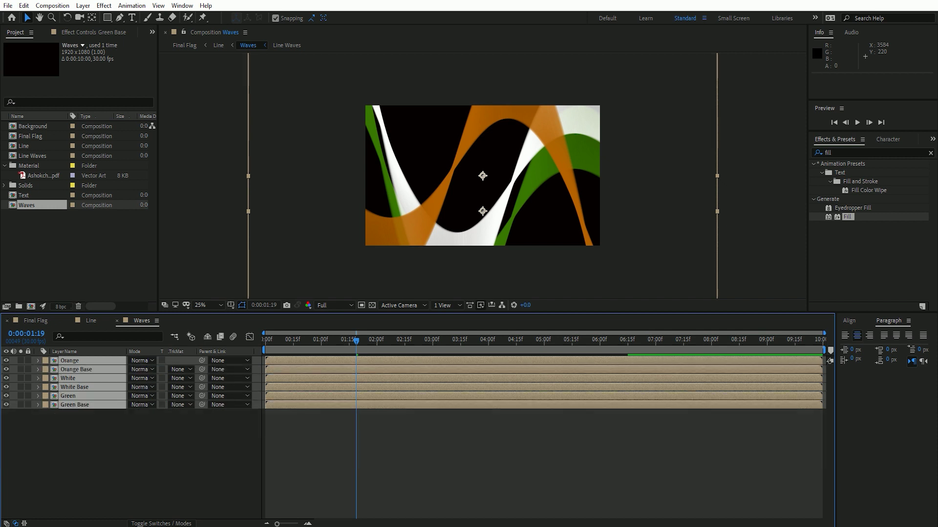
key(ctrl+shift+a)
- Preview Final Flag from the start, then reveal Scale on all its layers
key(shift+Escape)
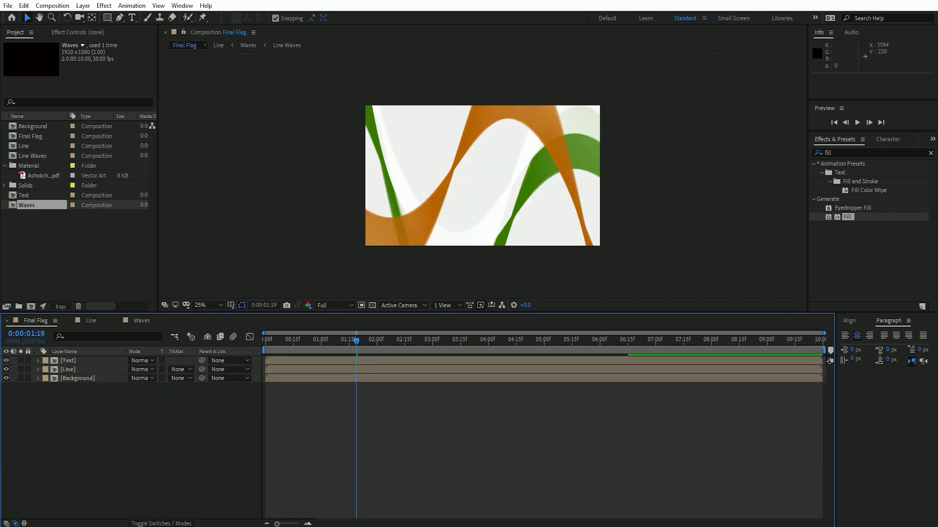
key(Home)
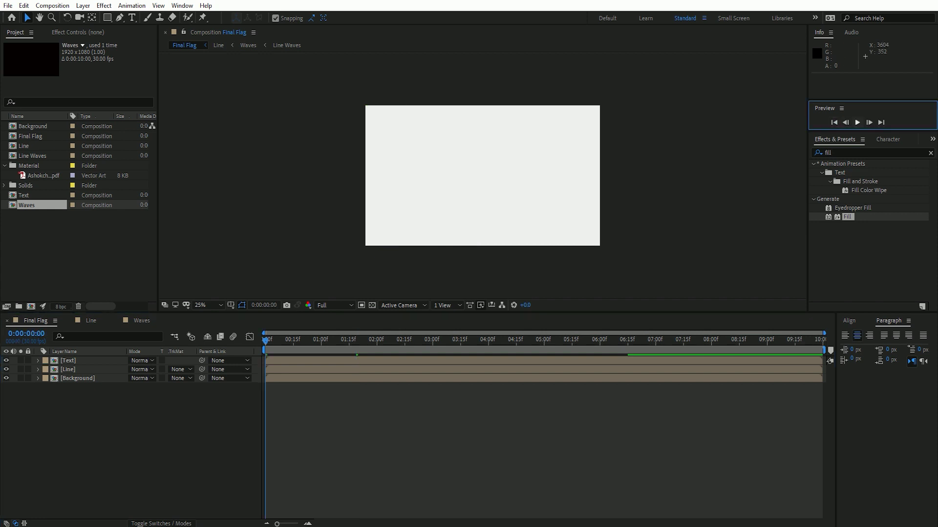
click(857, 122)
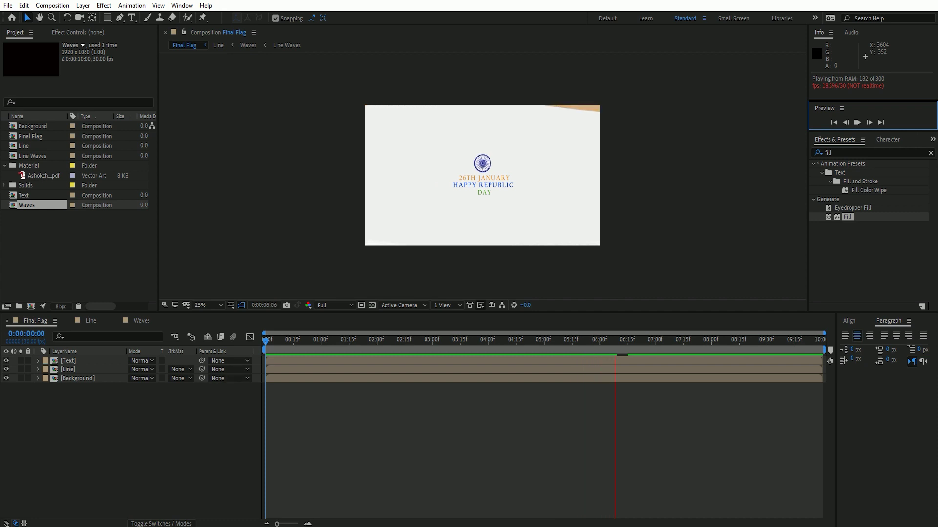
key(ctrl+a)
key(s)
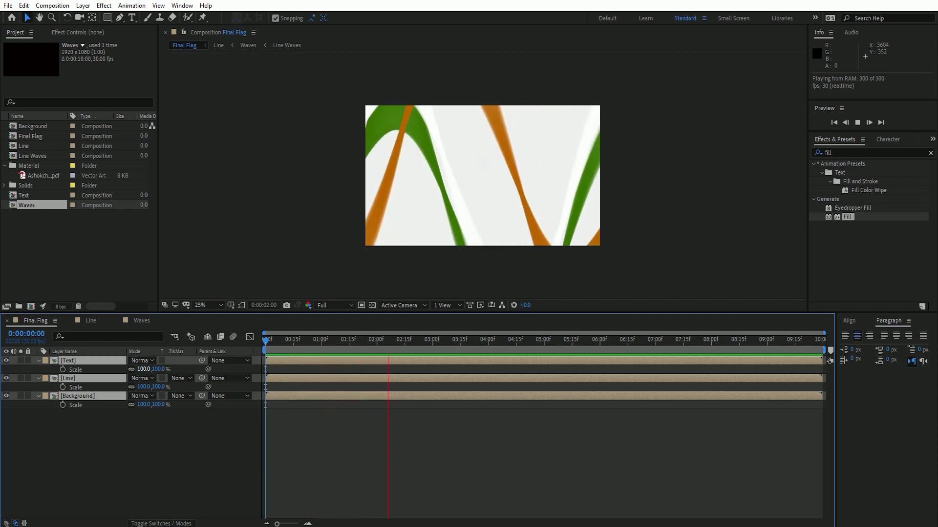
- Set the layers' width Scale to 300% and stop the preview
click(144, 370)
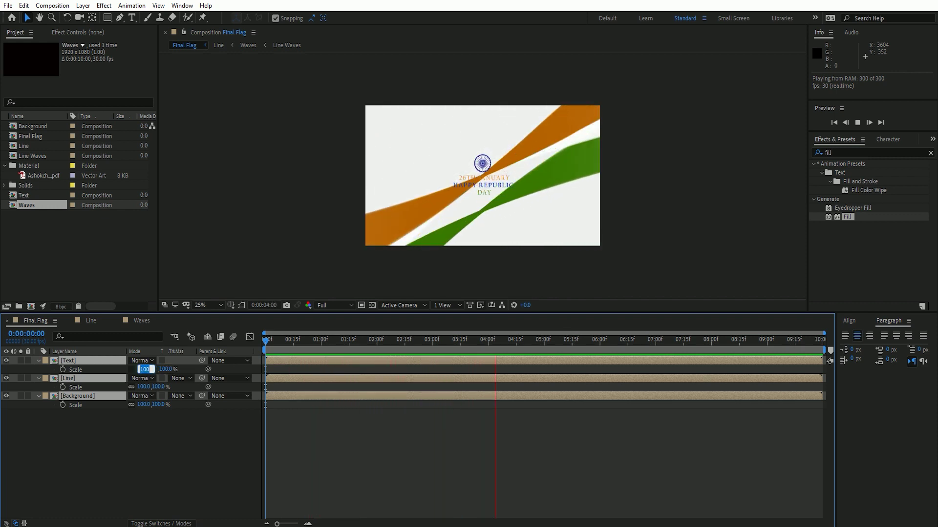
text(300)
key(Return)
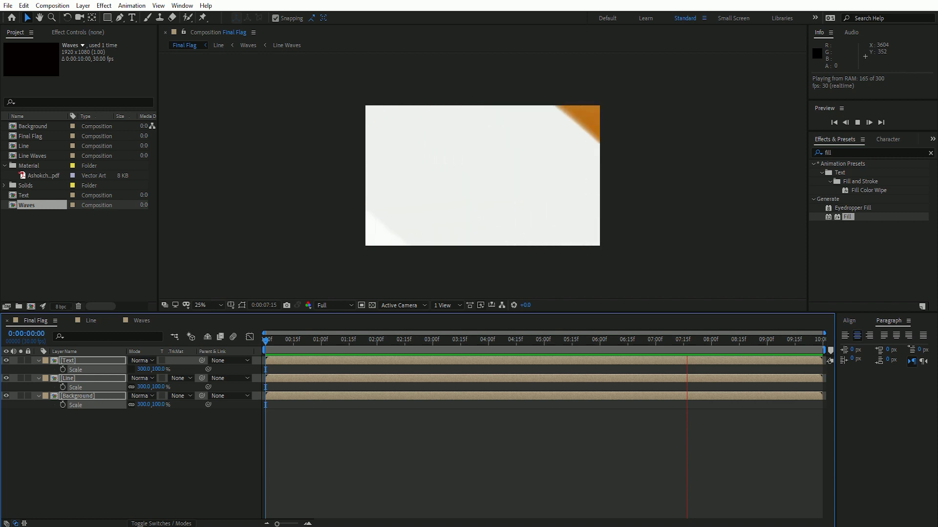
key(space)
- Adjust the Text layer's Scale, resetting its transform, then scaling the title up to 408%
click(143, 369)
text(100)
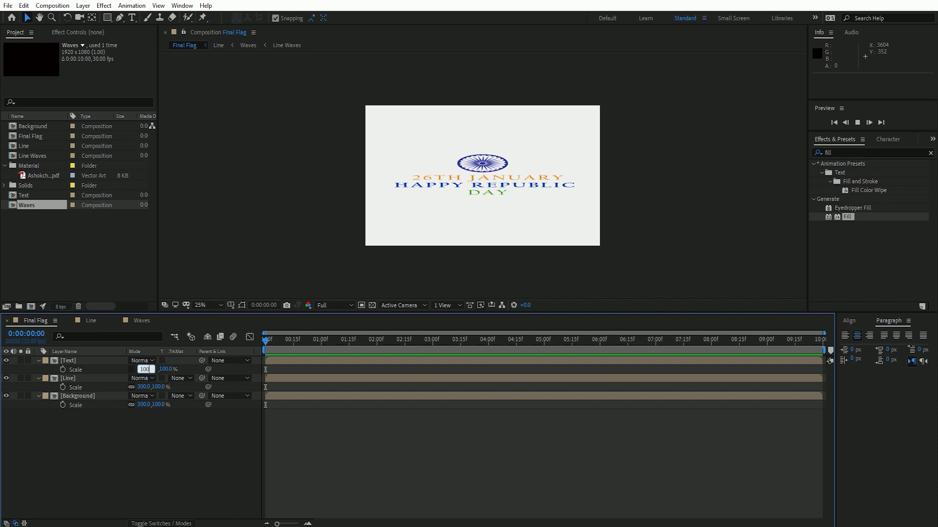
key(Return)
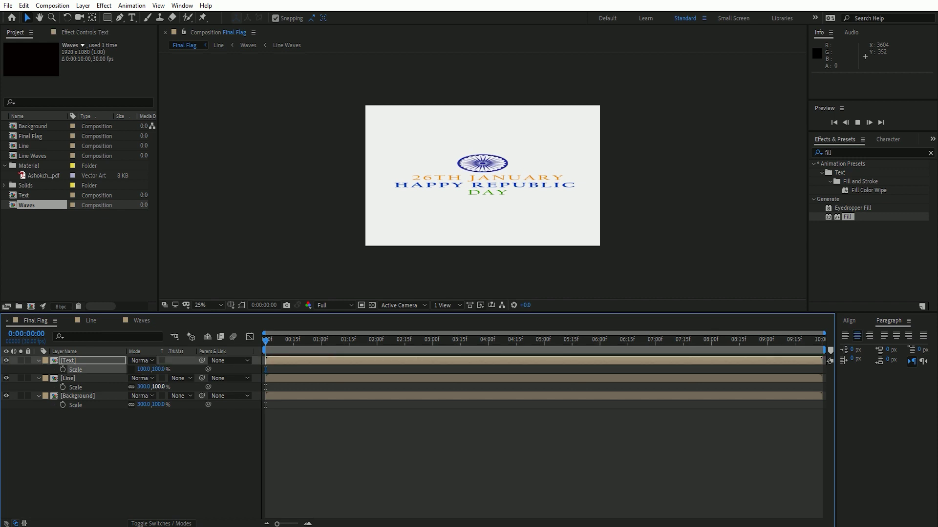
click(144, 369)
text(1000)
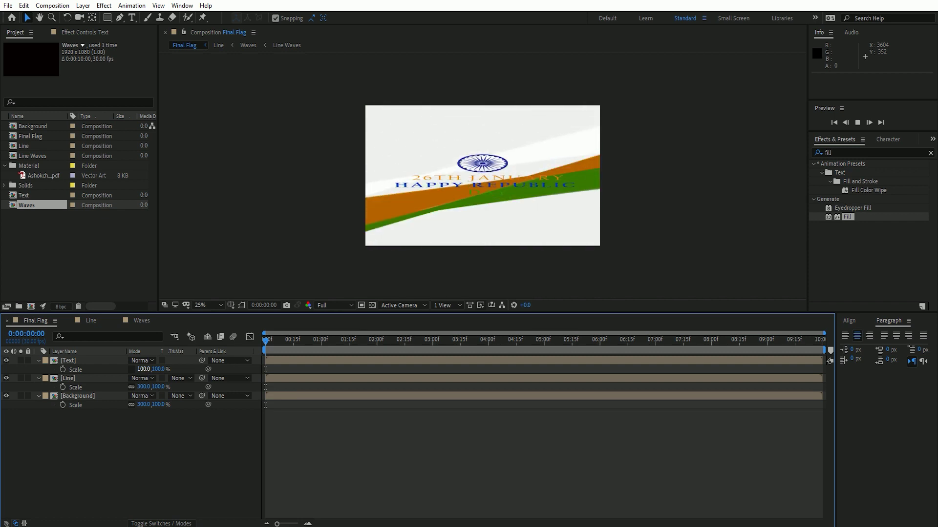
key(Return)
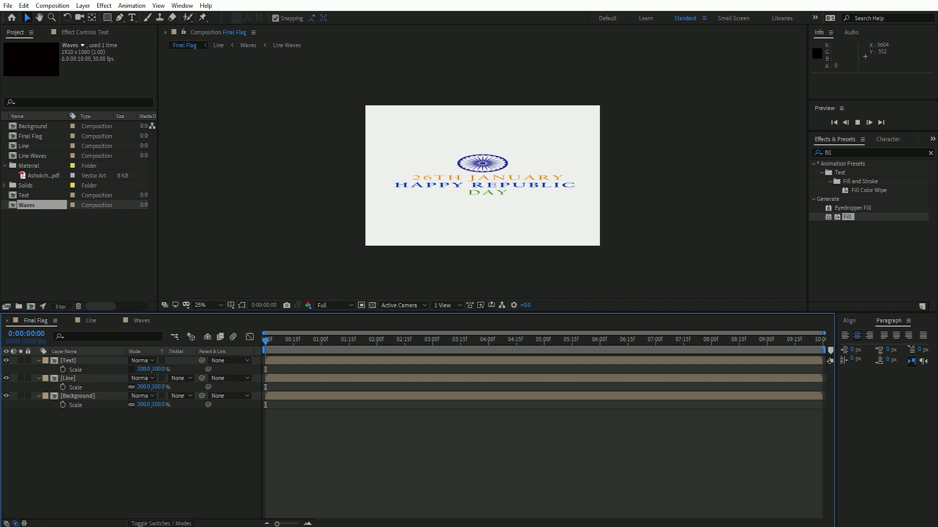
right_click(98, 361)
mouse_move(147, 120)
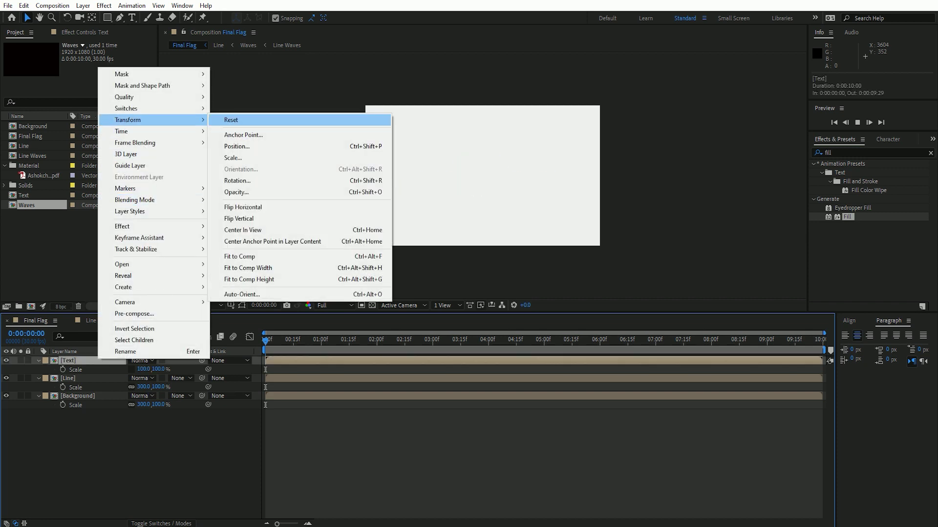
click(231, 120)
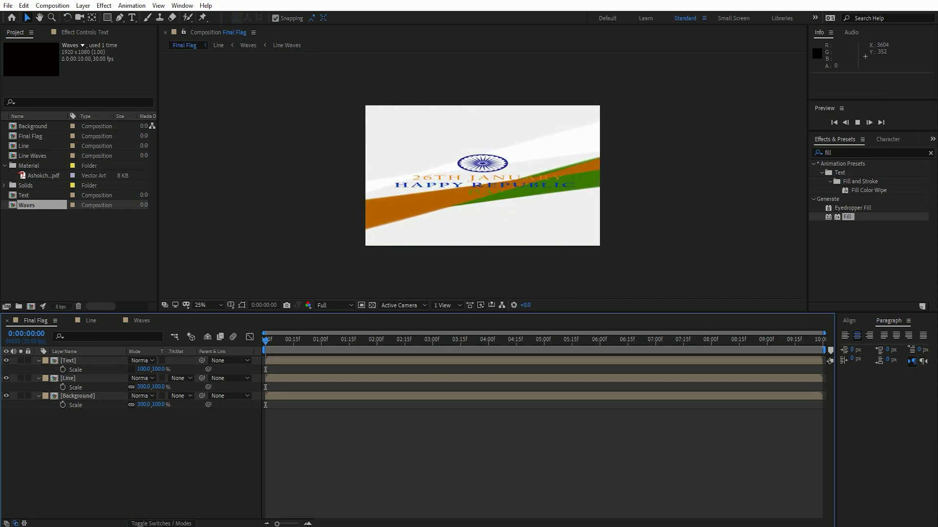
click(69, 360)
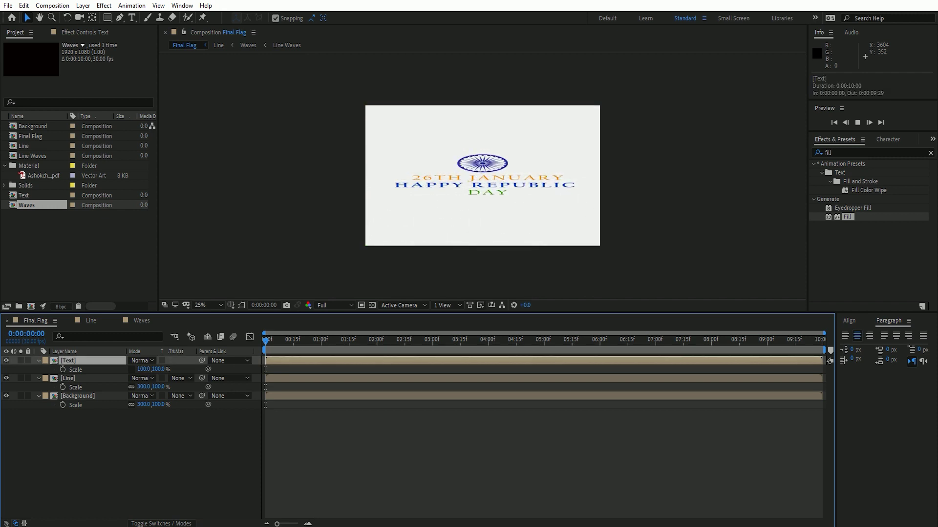
click(144, 369)
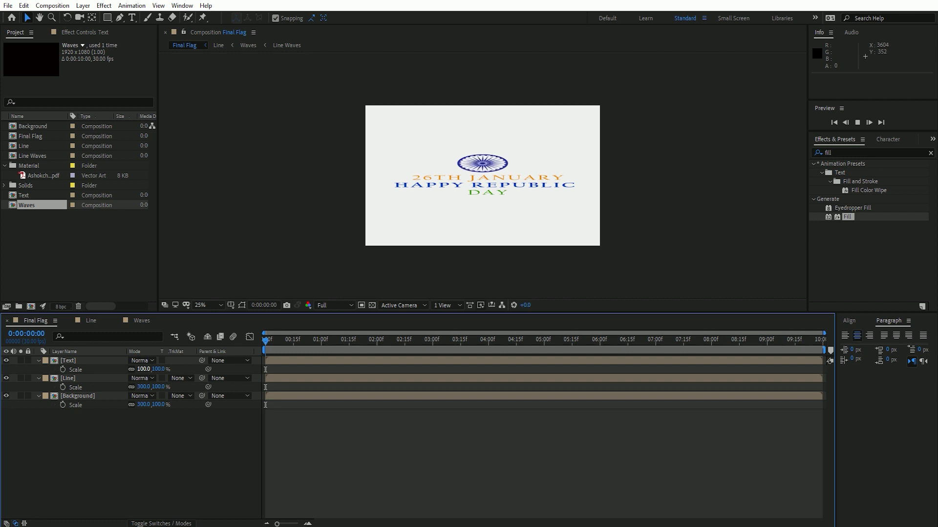
text(6)
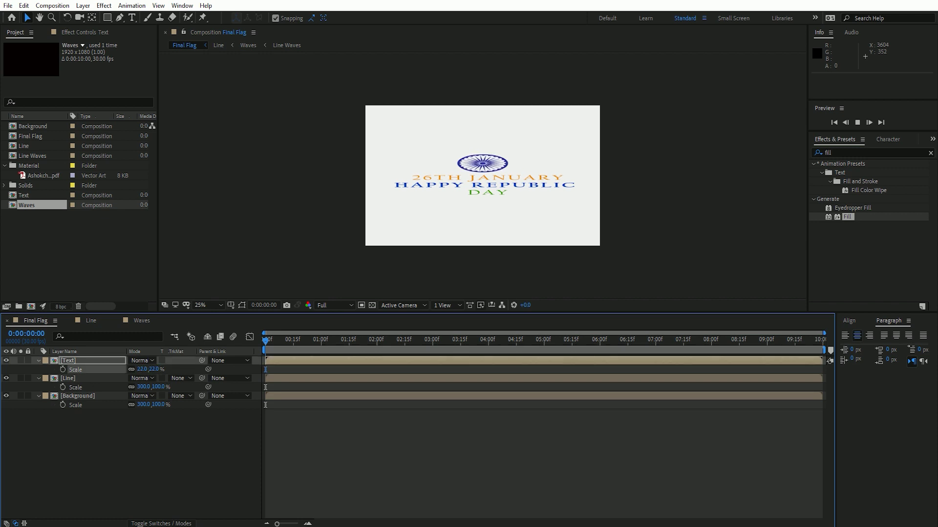
key(Return)
drag(145, 370, 166, 370)
- Delete the Text layer and drag the Text composition back into Final Flag
click(69, 361)
key(Delete)
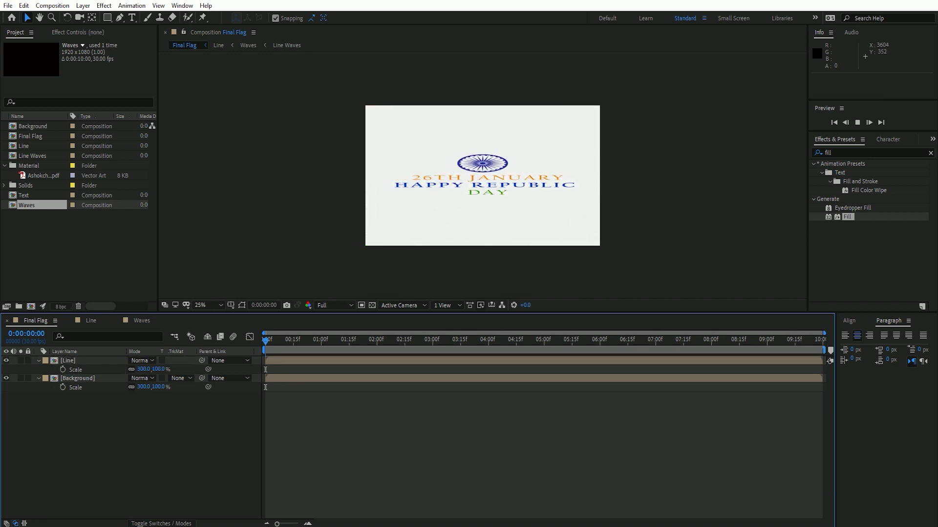
drag(24, 195, 64, 359)
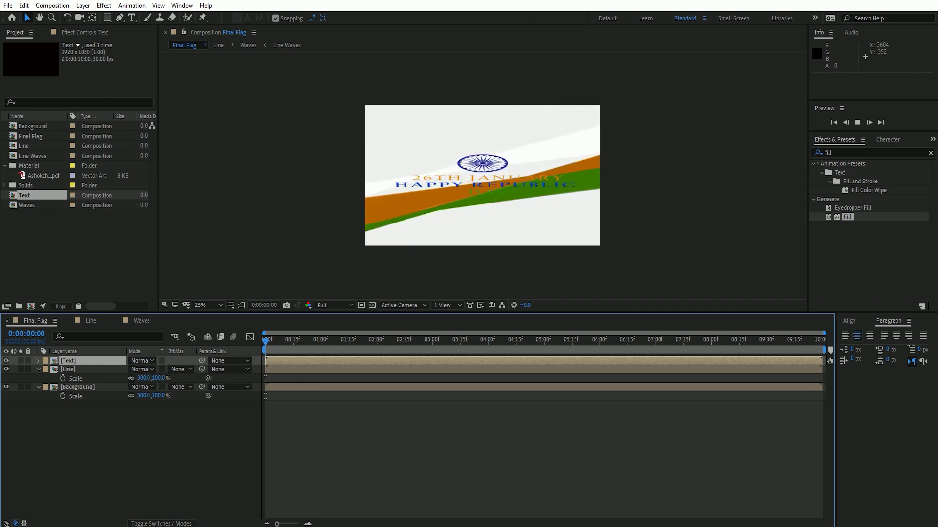
- Open the Text composition to view the chakra and title frame, then return to Final Flag
double_click(68, 361)
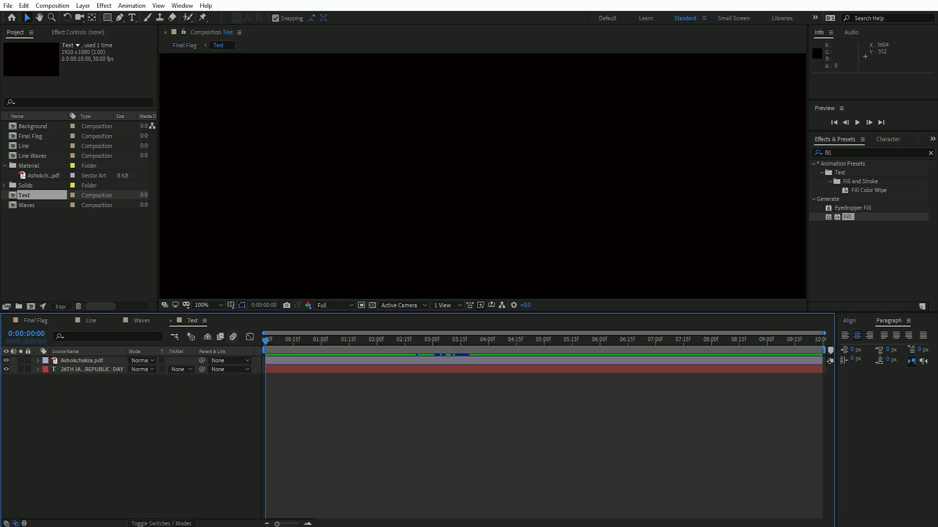
drag(265, 338, 482, 338)
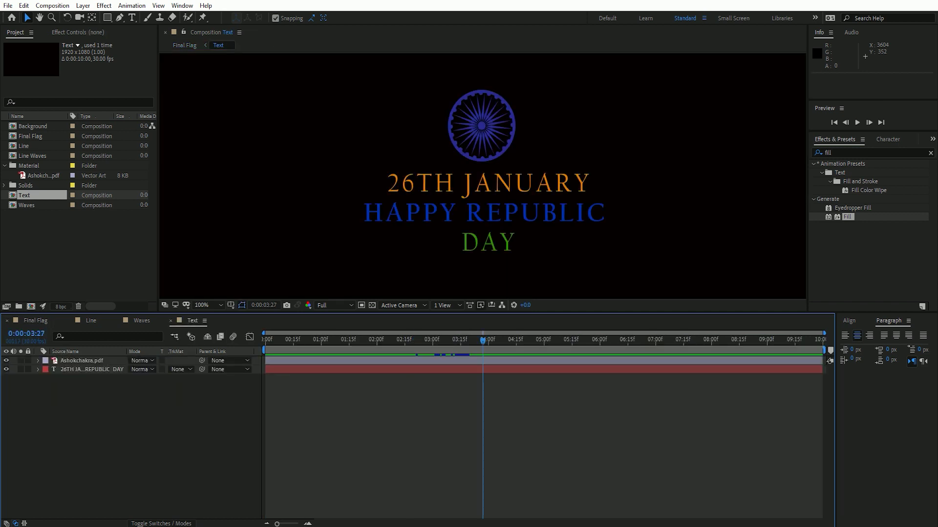
click(35, 321)
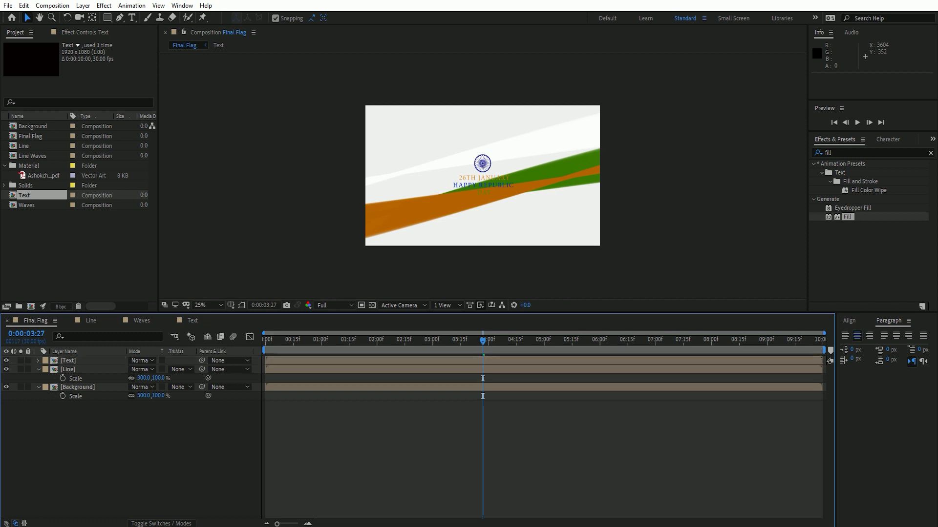
- Move the Text layer below Background and hide the revealed layer properties
drag(68, 361, 67, 402)
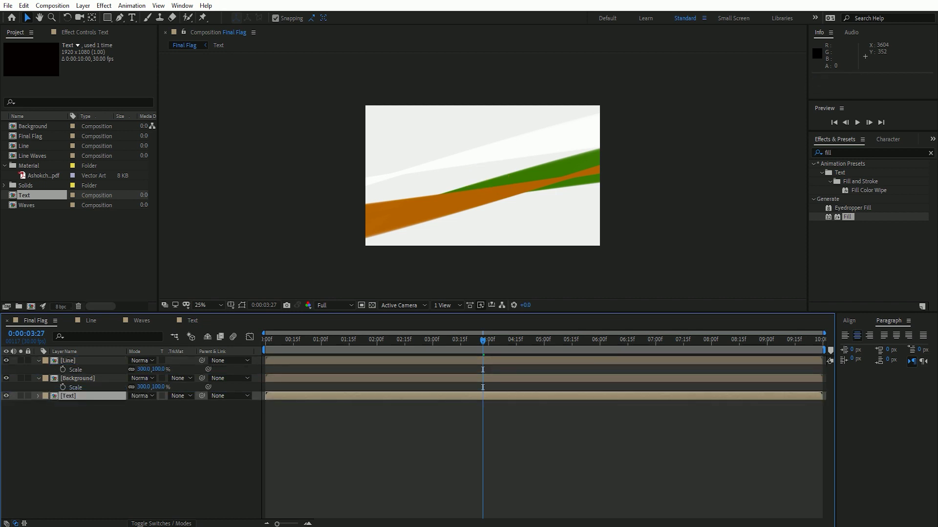
click(39, 378)
click(39, 361)
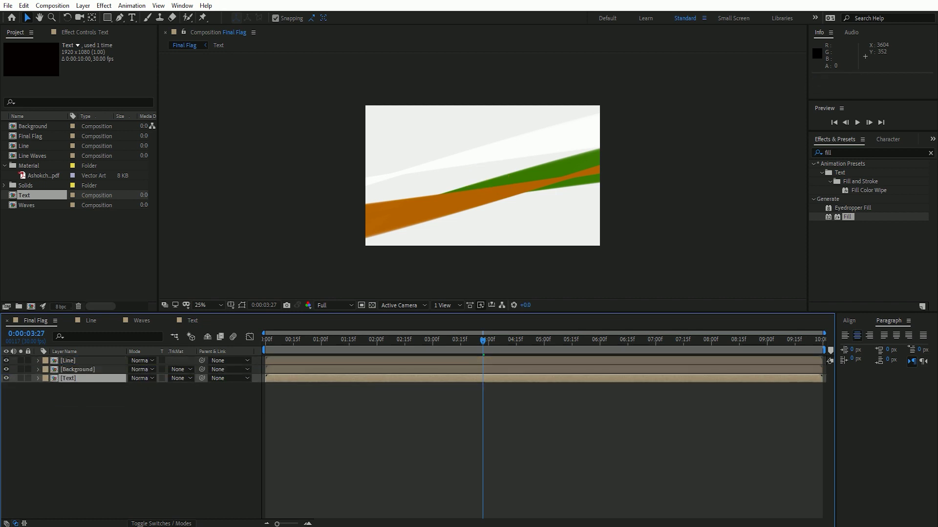
key(F2)
- Preview Final Flag from the start, then delete its Text layer
click(834, 122)
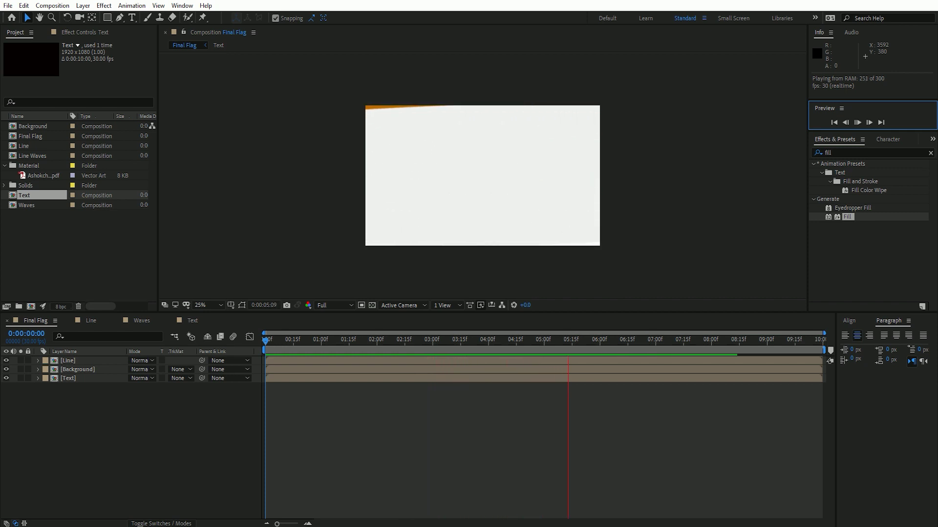
click(68, 378)
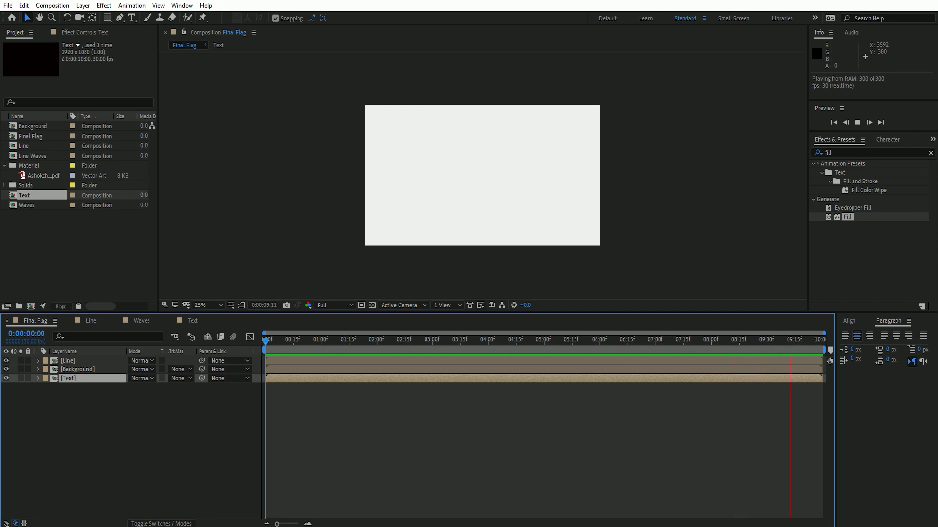
key(Delete)
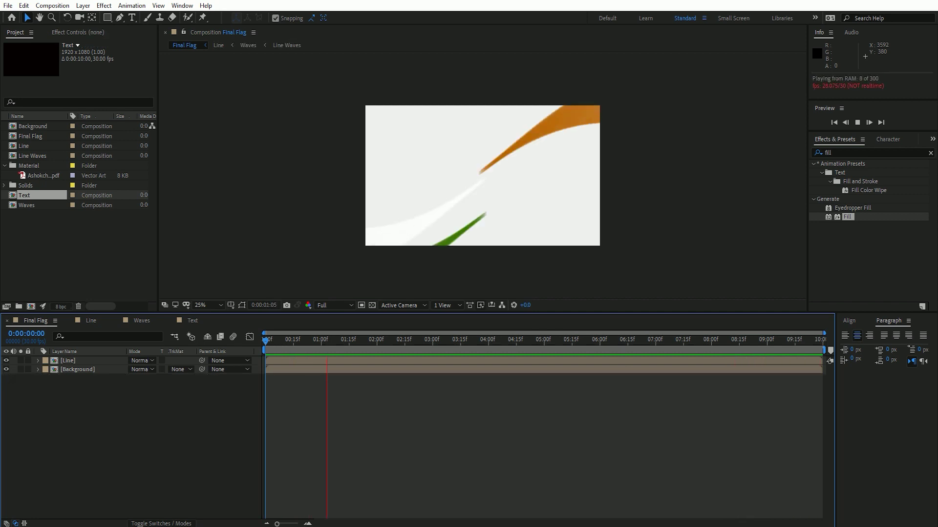
- Add the Text comp above Background inside the Background comp, check it around 2 seconds, then return to Final Flag
double_click(34, 126)
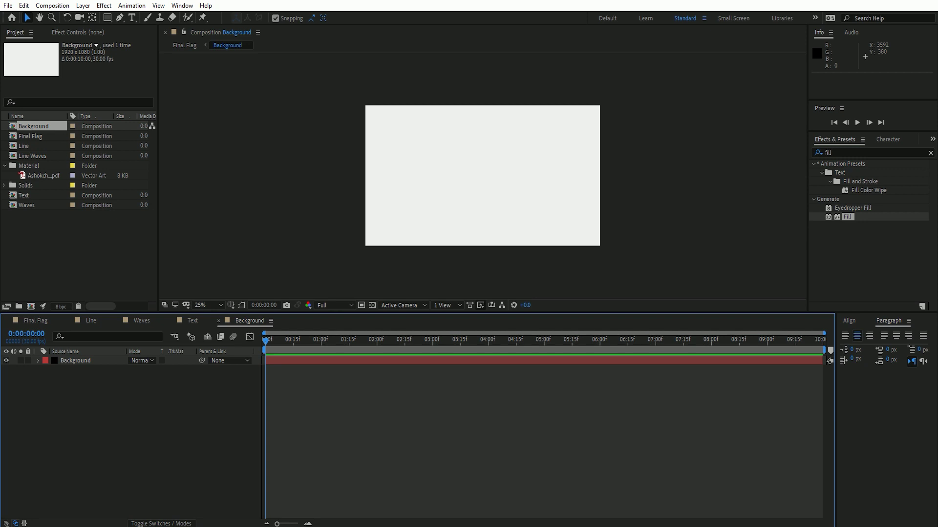
drag(23, 195, 59, 357)
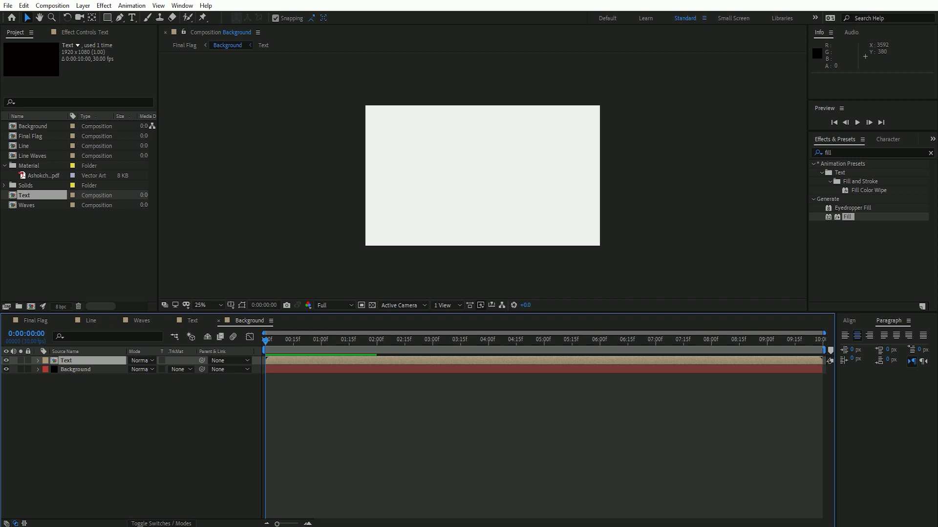
drag(266, 340, 377, 341)
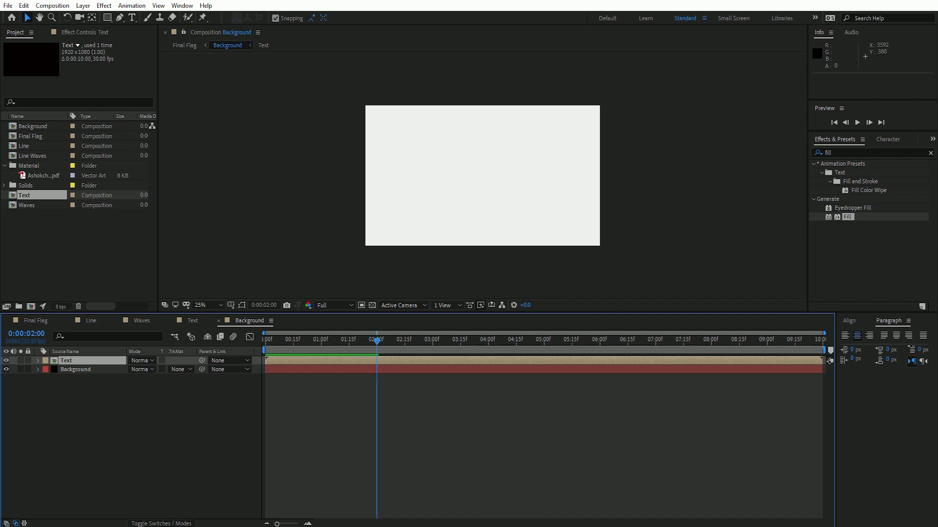
mouse_move(377, 340)
mouse_down()
mouse_move(432, 340)
mouse_move(266, 340)
mouse_up()
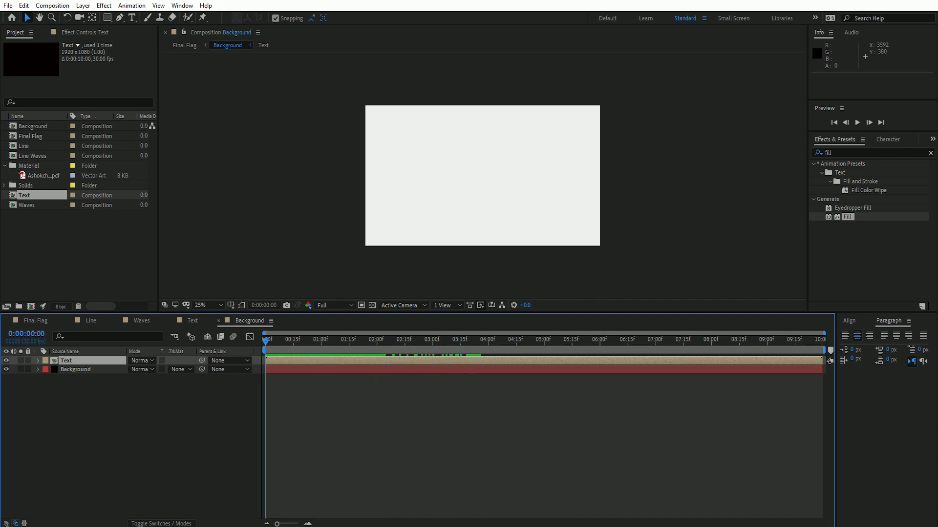
key(shift+period)
click(834, 122)
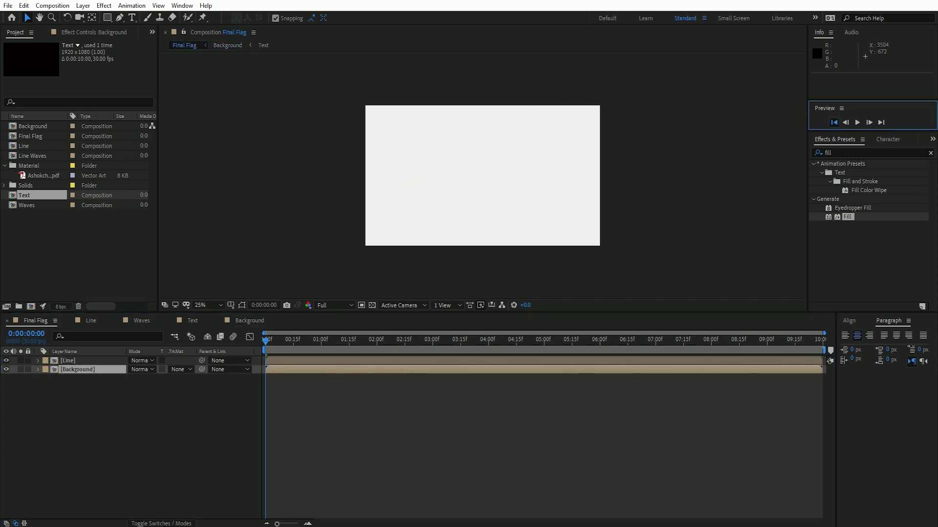
click(858, 123)
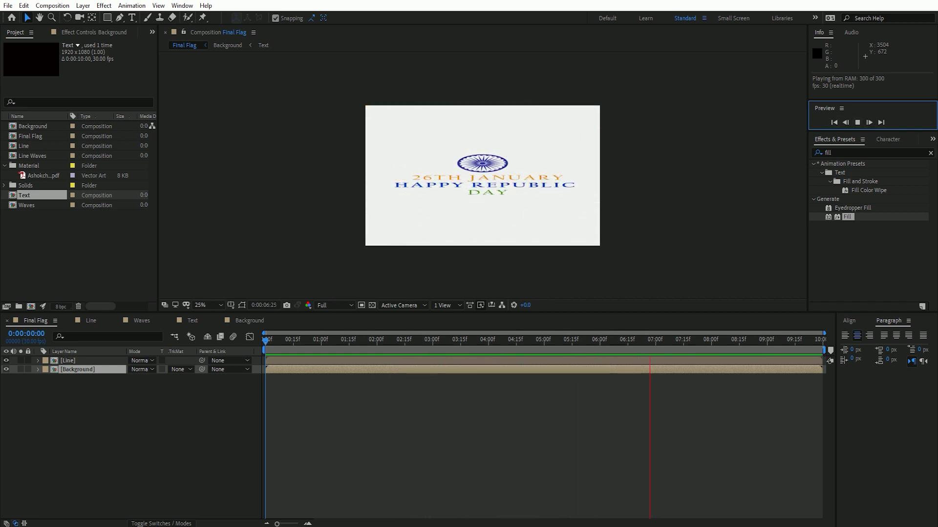
click(132, 439)
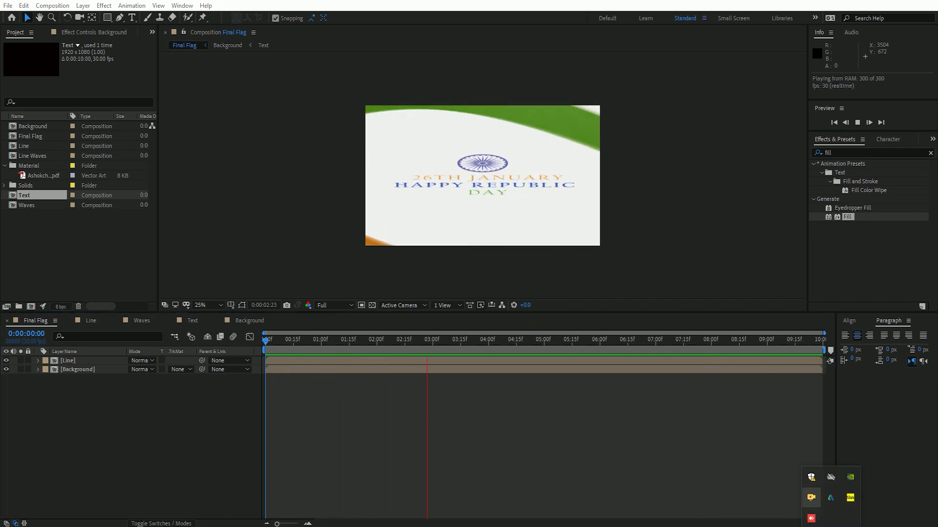
right_click(811, 477)
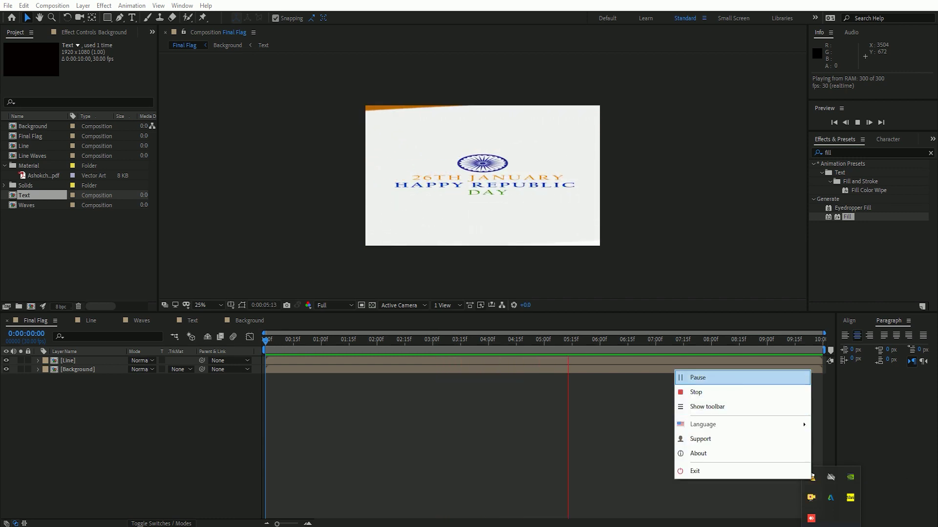
click(697, 377)
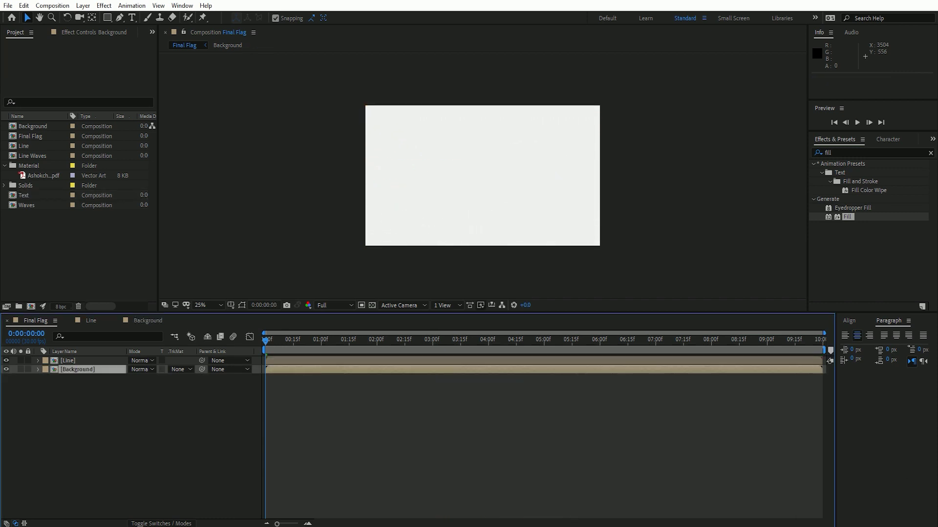
- Add the Text comp above the Background layer in Background, then select Final Flag's Line and Background layers
key(F2)
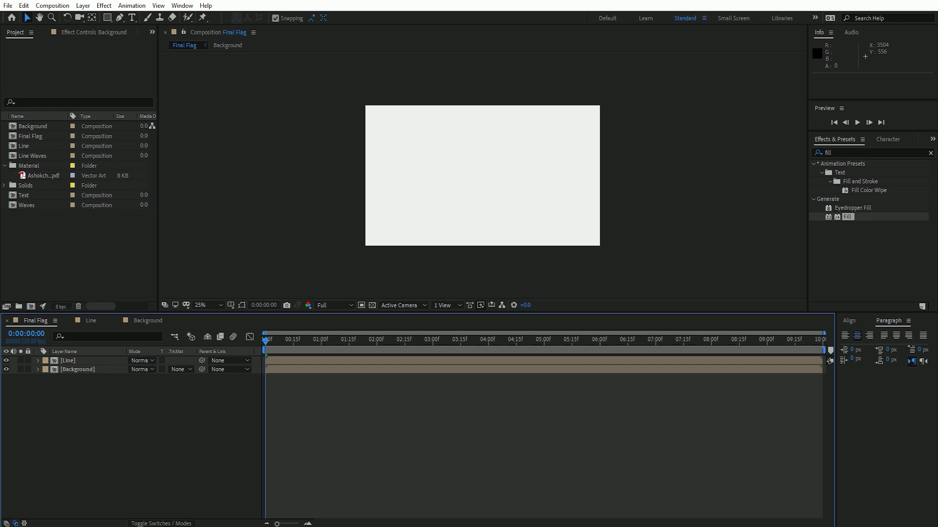
double_click(77, 369)
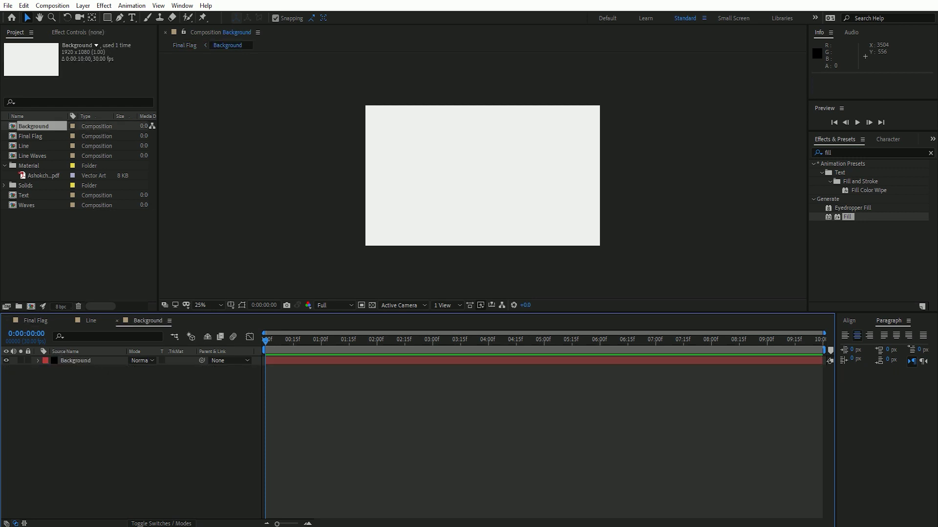
drag(24, 195, 69, 358)
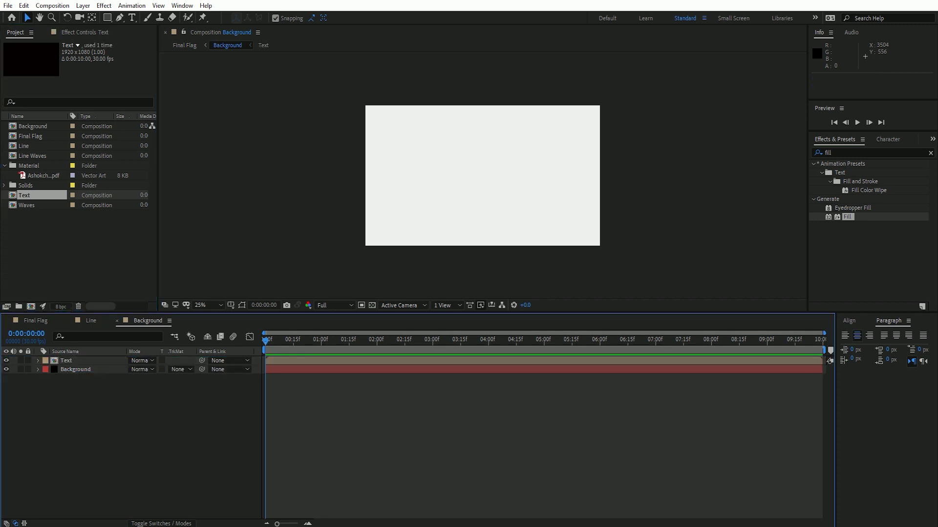
click(36, 320)
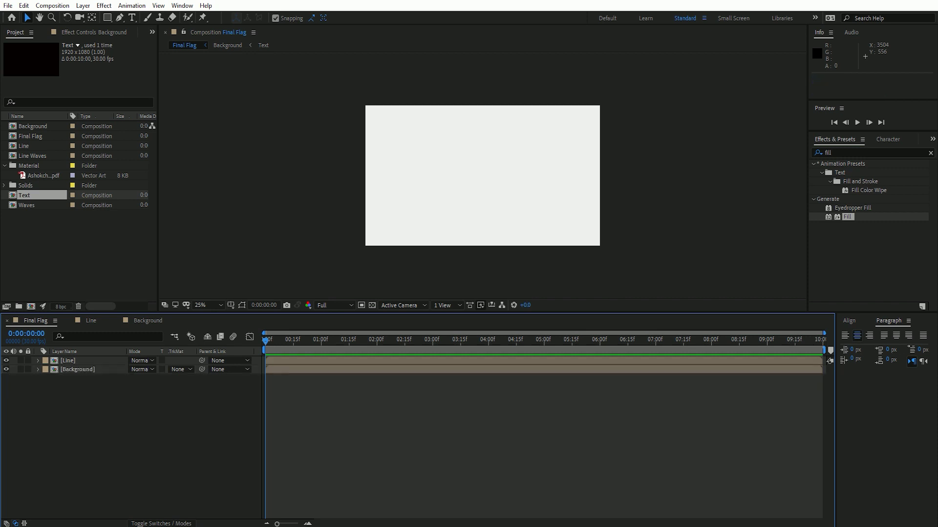
click(68, 360)
click(78, 370)
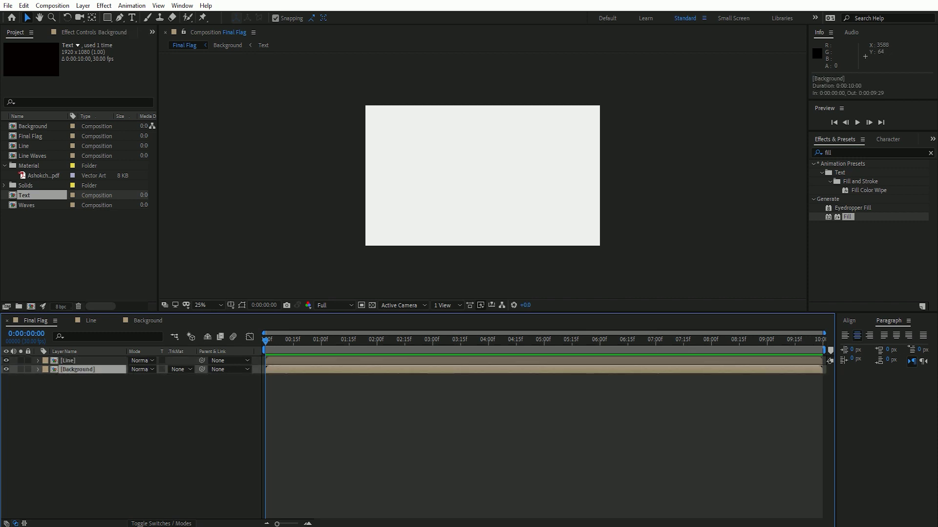
- Play Final Flag from the start, scrub around 4–6 seconds to inspect the stripes, and replay
click(834, 122)
key(space)
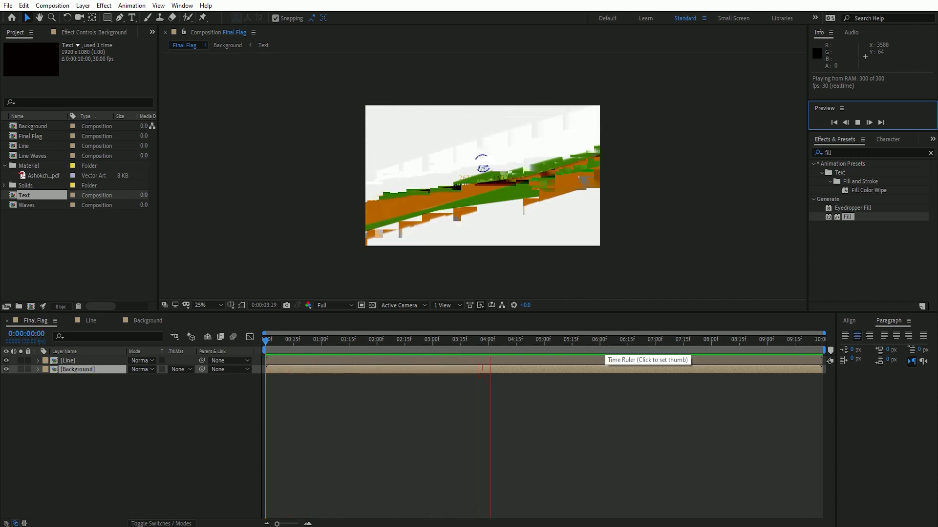
click(606, 348)
mouse_move(606, 341)
mouse_down()
mouse_move(515, 340)
mouse_move(821, 340)
mouse_up()
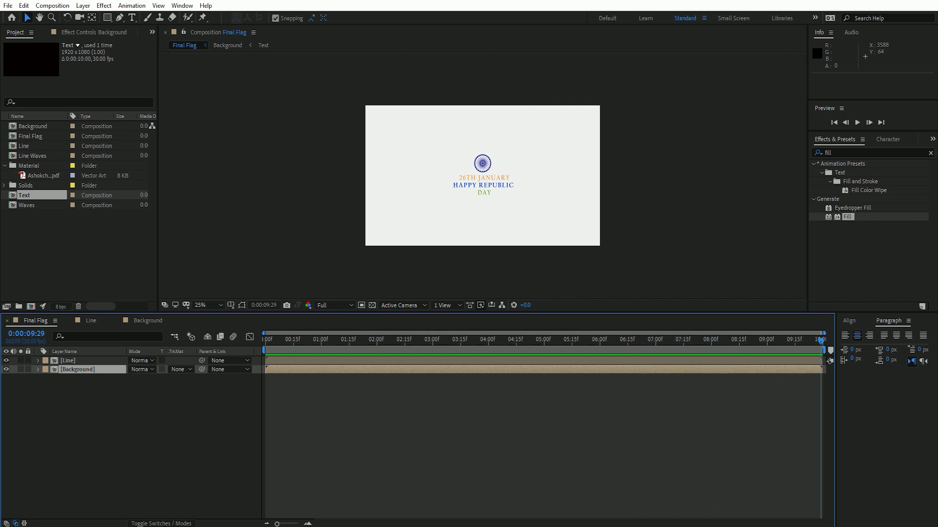
click(857, 122)
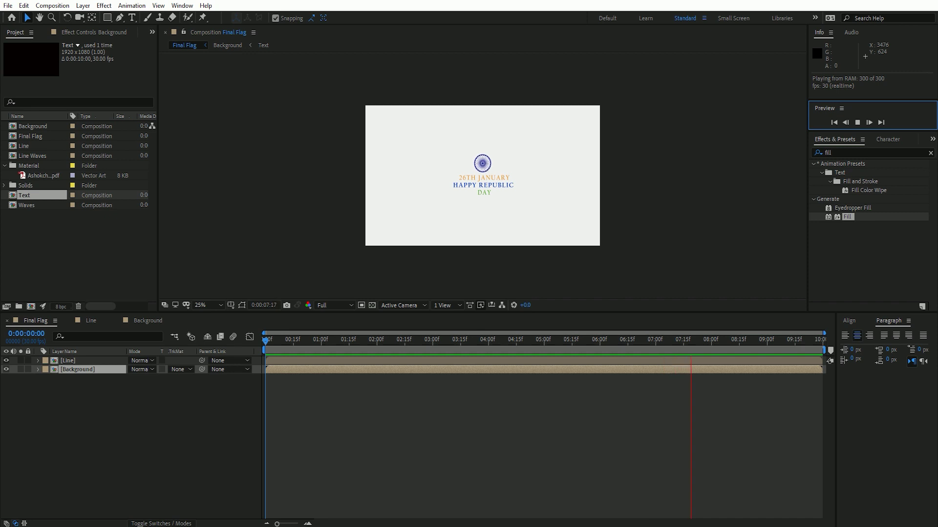
- Check the Line layer's Scale property, then hide it again
click(265, 361)
key(s)
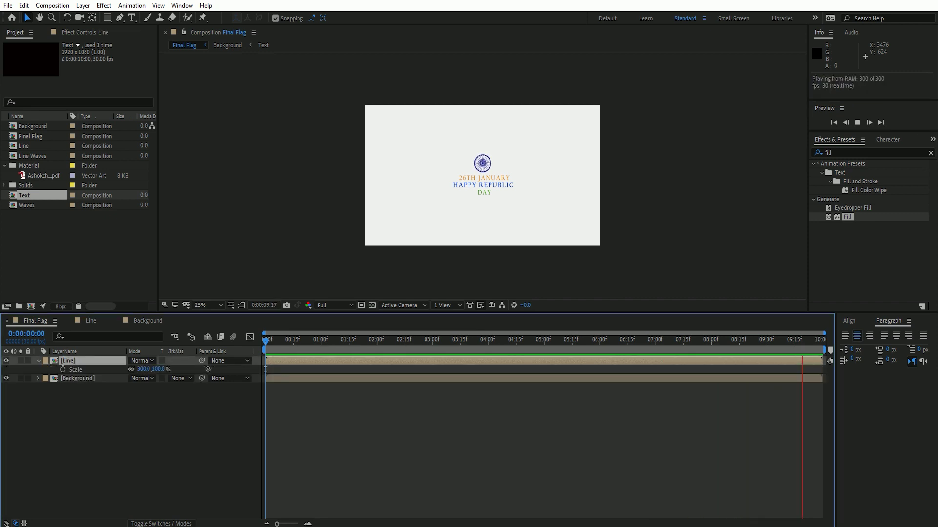
key(s)
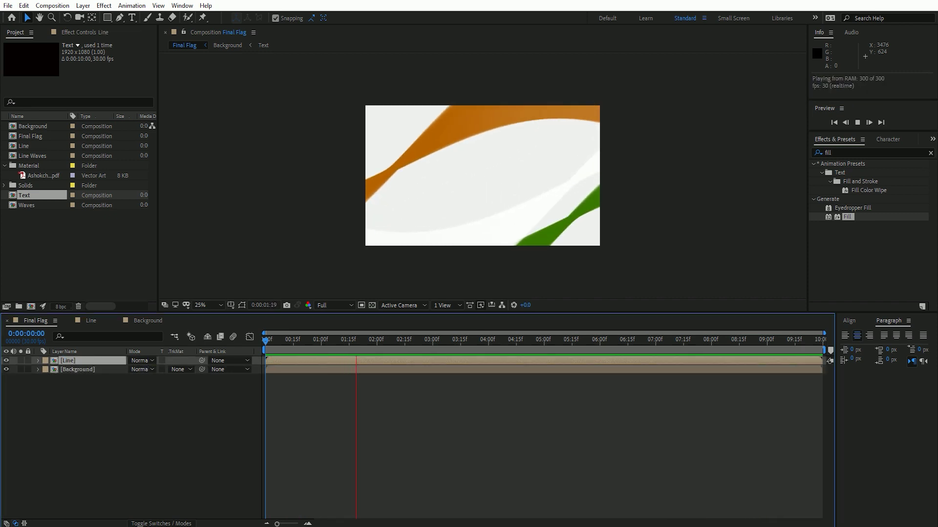